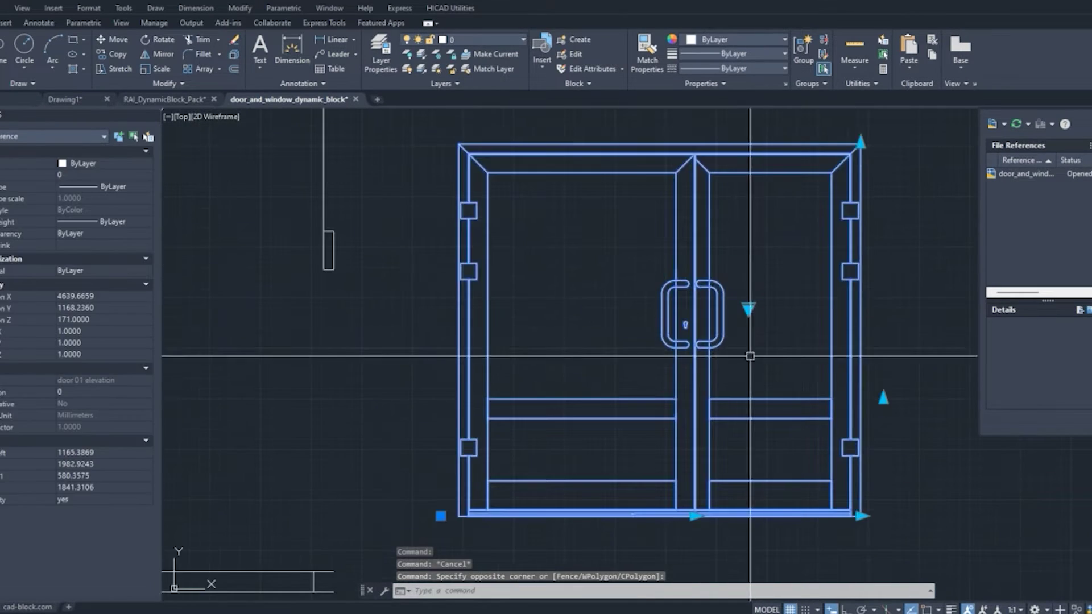
Flip the single door's hinge side to the other jamb and back
{"action": "key", "text": "Escape"}
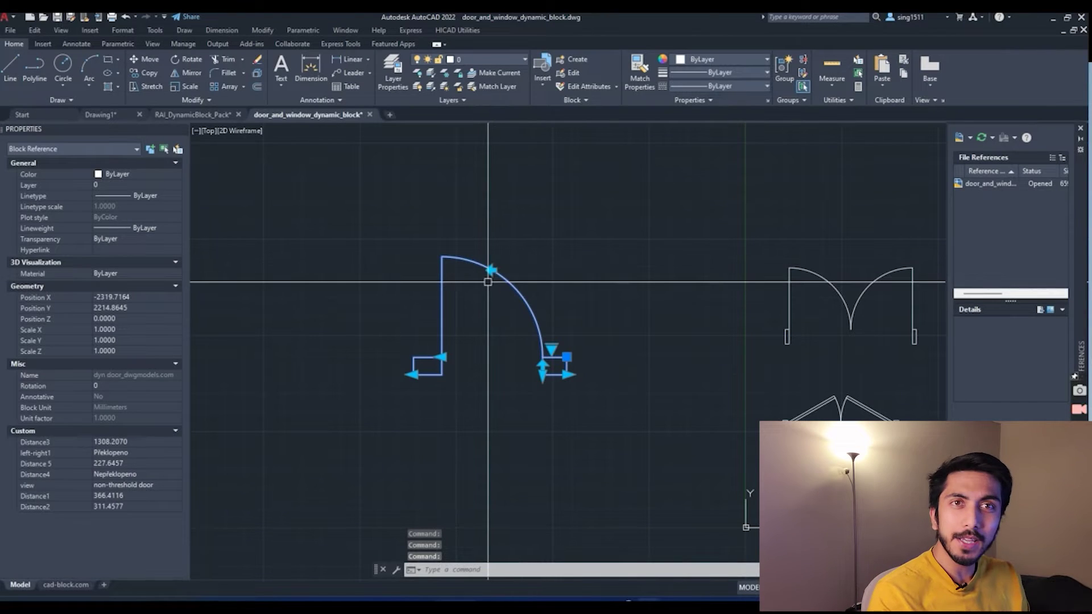
{"action": "scroll", "coordinate": [489, 281], "scroll_direction": "down", "scroll_amount": 2}
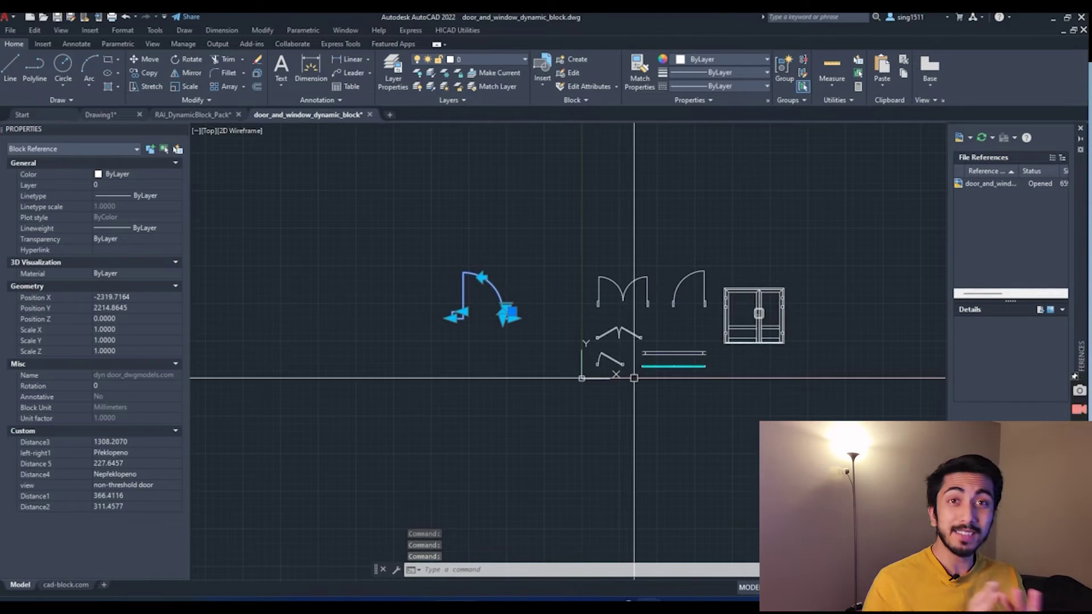
{"action": "scroll", "coordinate": [460, 284], "scroll_direction": "up", "scroll_amount": 3}
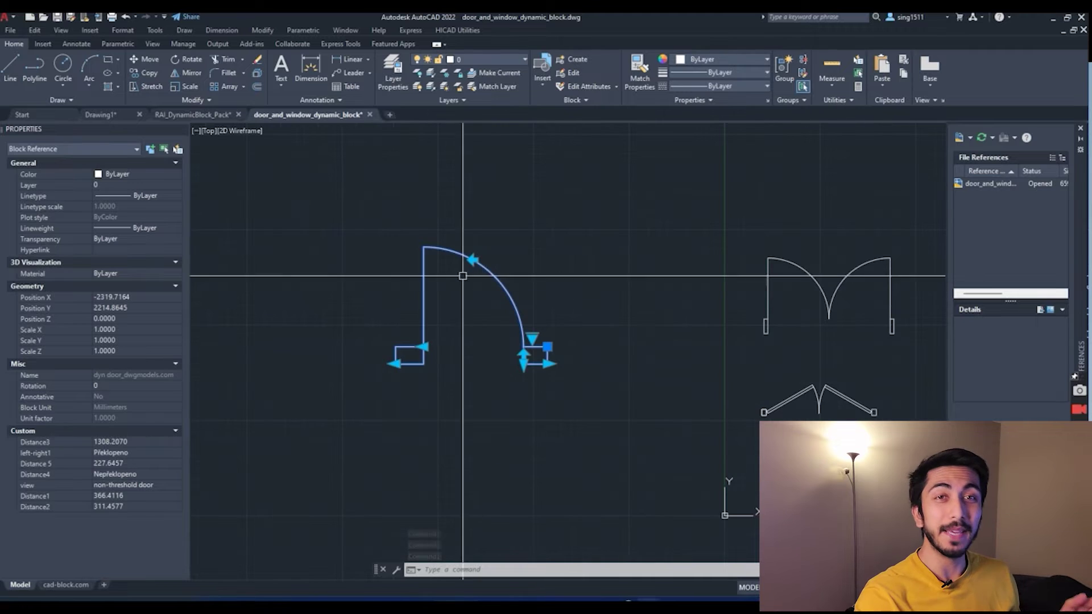
{"action": "scroll", "coordinate": [470, 268], "scroll_direction": "up", "scroll_amount": 4}
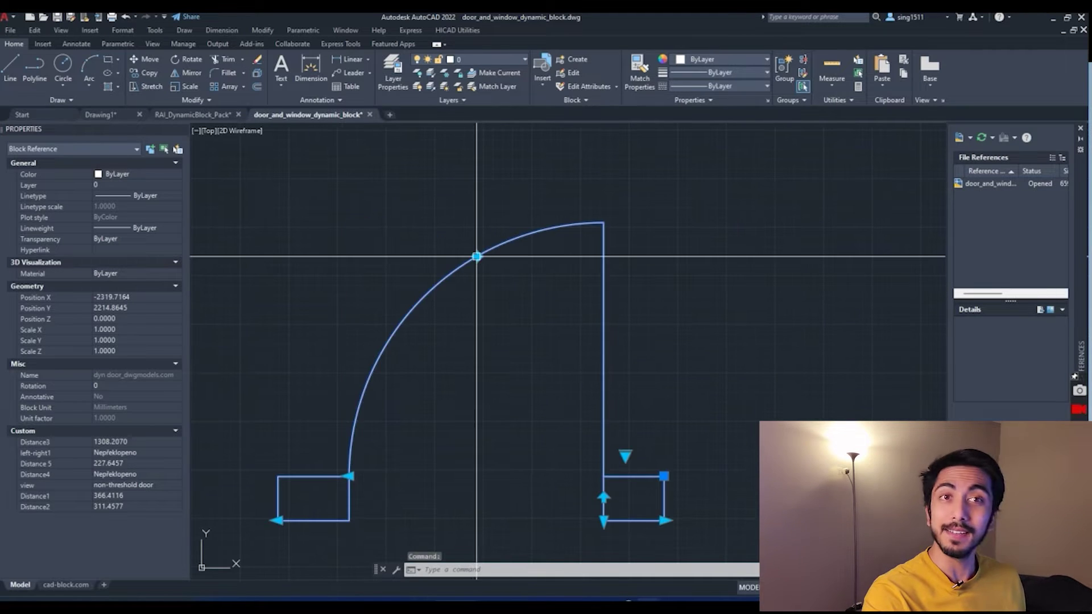
{"action": "left_click", "coordinate": [476, 257]}
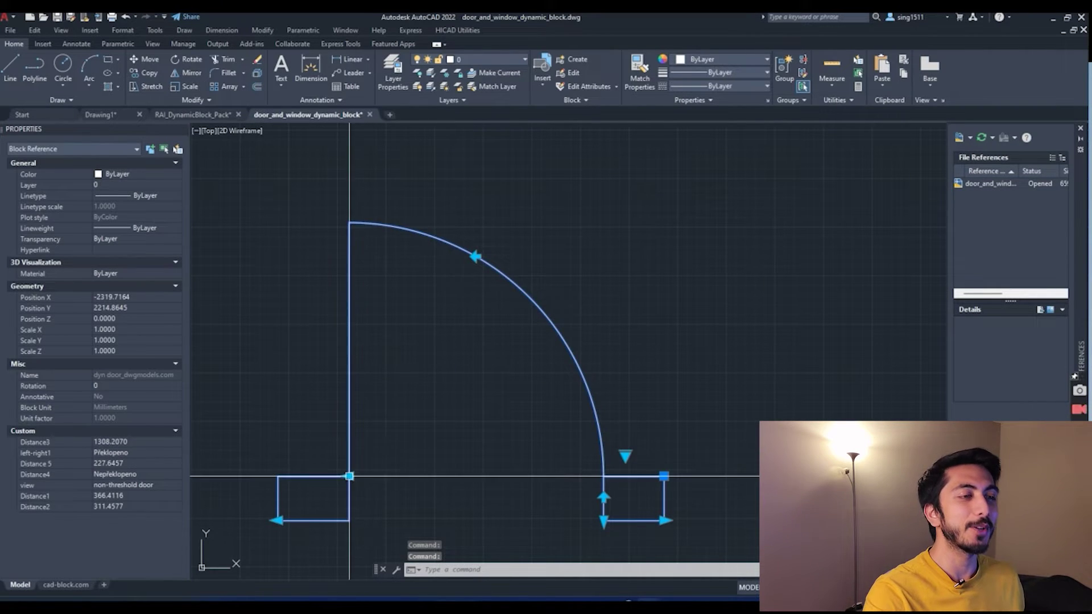
Narrow the single door's opening to about 613 mm and lengthen its left wall segment to about 1463 mm
{"action": "scroll", "coordinate": [476, 359], "scroll_direction": "down", "scroll_amount": 4}
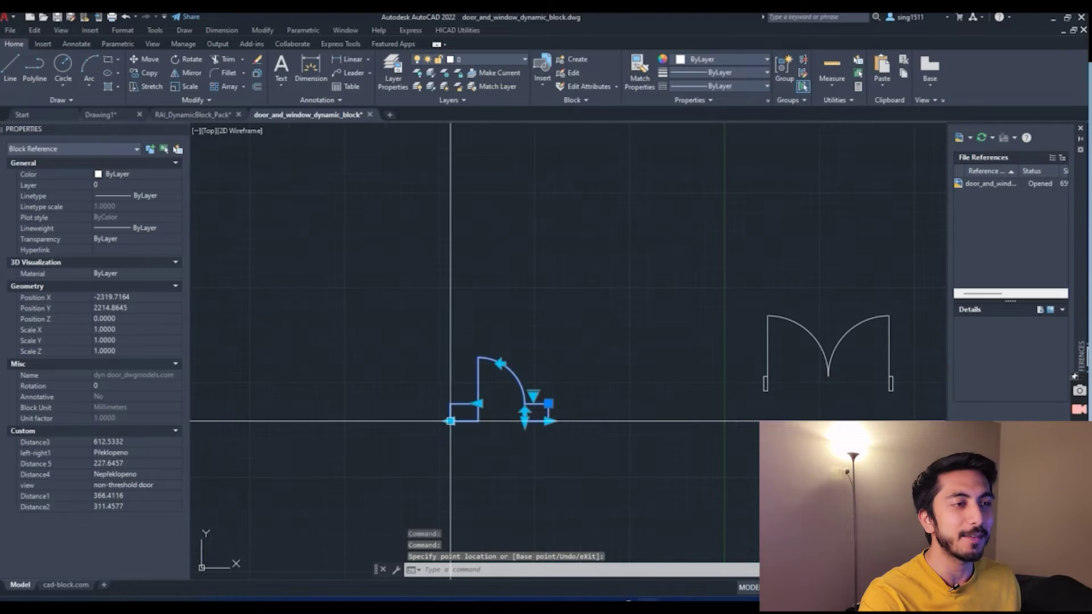
{"action": "scroll", "coordinate": [447, 420], "scroll_direction": "up", "scroll_amount": 2}
{"action": "left_click", "coordinate": [317, 422]}
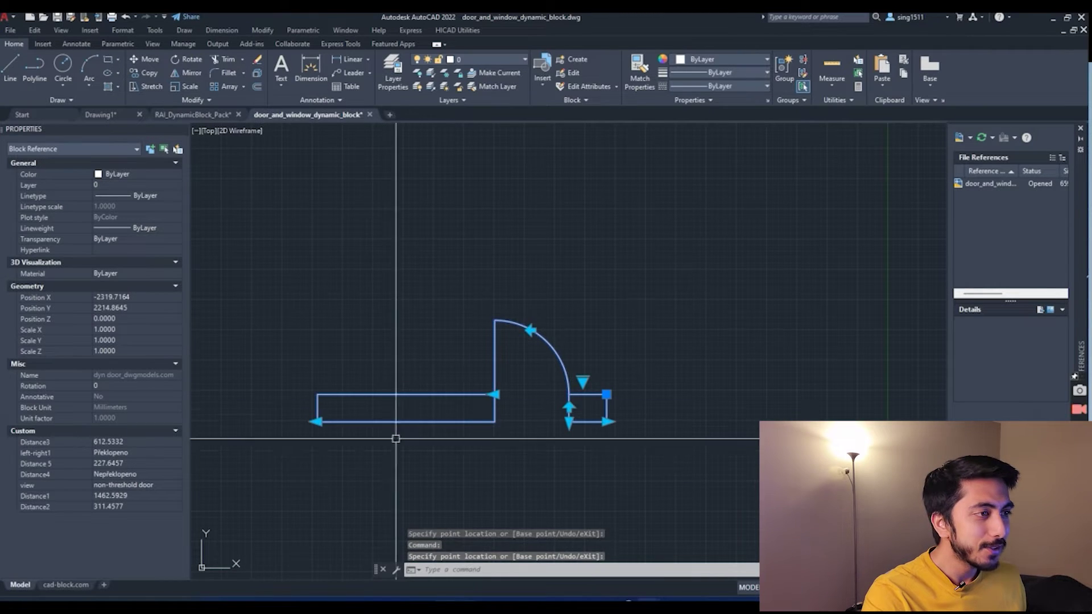
Reduce the single door's wall thickness to about 88 mm and lengthen its right wall segment to about 935 mm
{"action": "scroll", "coordinate": [581, 409], "scroll_direction": "up", "scroll_amount": 5}
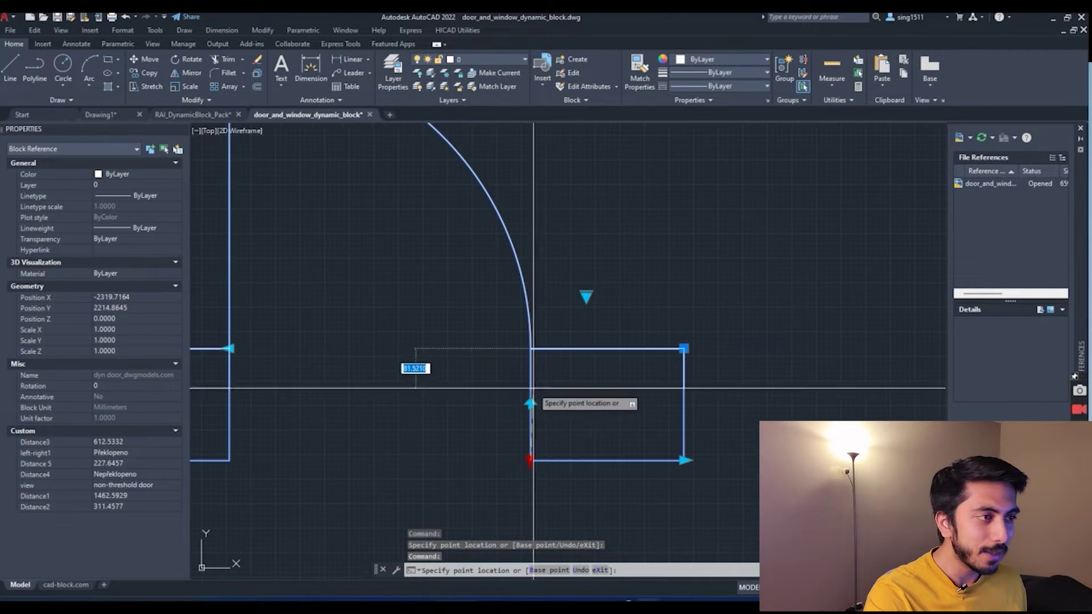
{"action": "left_click", "coordinate": [592, 392]}
{"action": "scroll", "coordinate": [608, 421], "scroll_direction": "down", "scroll_amount": 3}
{"action": "left_click", "coordinate": [680, 404]}
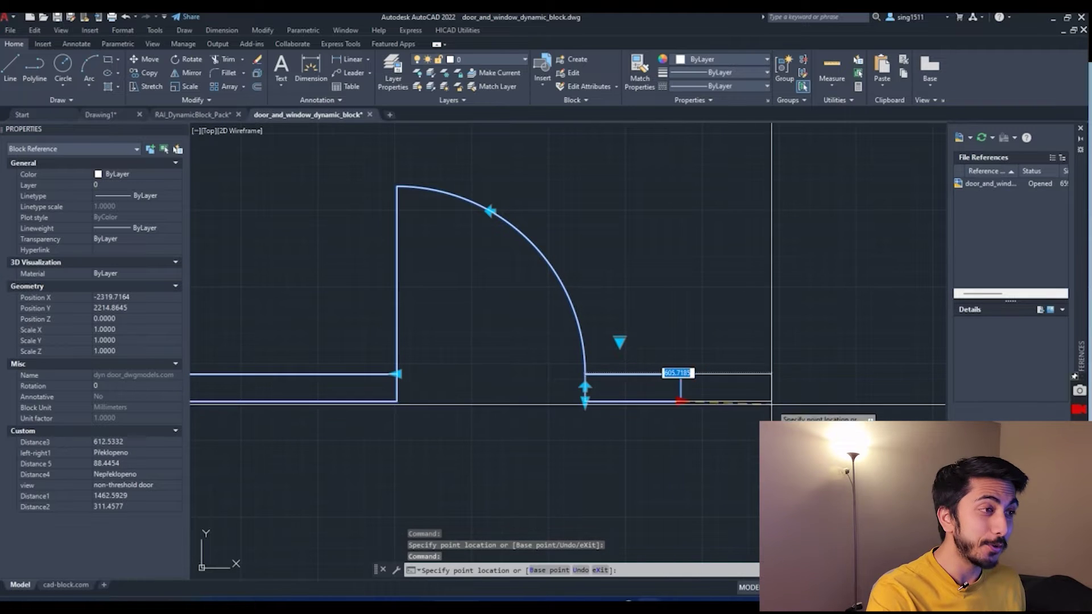
{"action": "left_click", "coordinate": [872, 404]}
Switch the single door's view to threshold door and back to non-threshold door
{"action": "scroll", "coordinate": [798, 475], "scroll_direction": "up", "scroll_amount": 2}
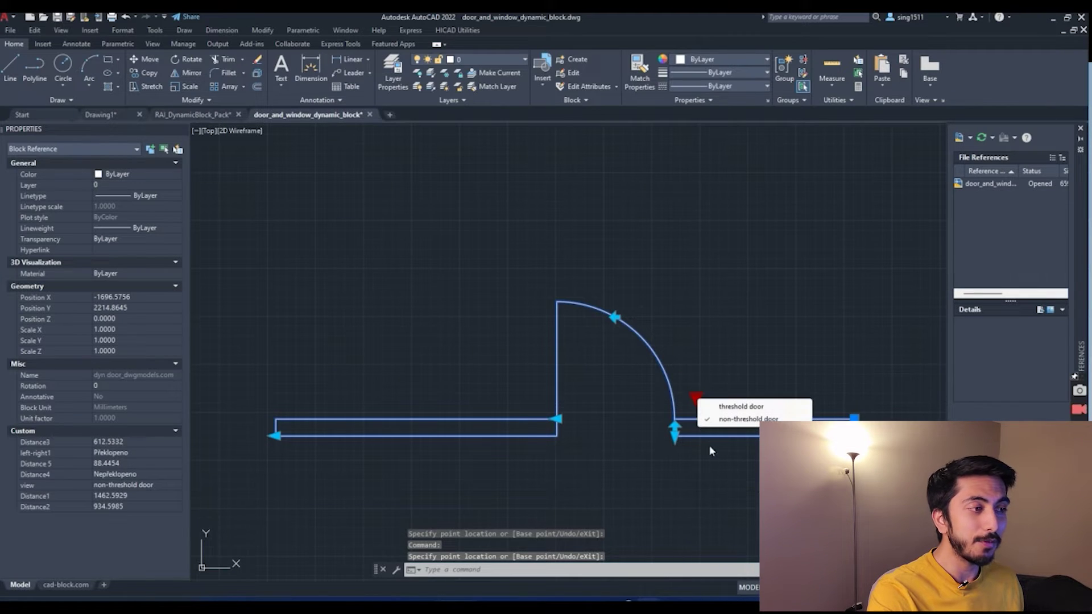
{"action": "left_click", "coordinate": [716, 408]}
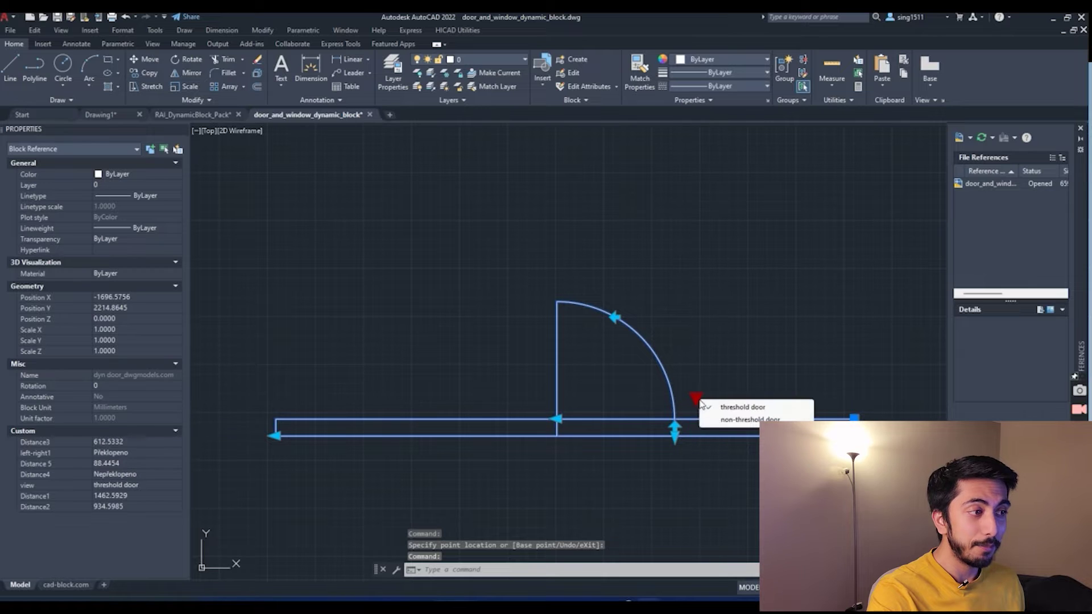
{"action": "left_click", "coordinate": [722, 421]}
{"action": "key", "text": "Escape"}
{"action": "left_click", "coordinate": [534, 354]}
{"action": "left_click", "coordinate": [677, 435]}
{"action": "left_click", "coordinate": [676, 436]}
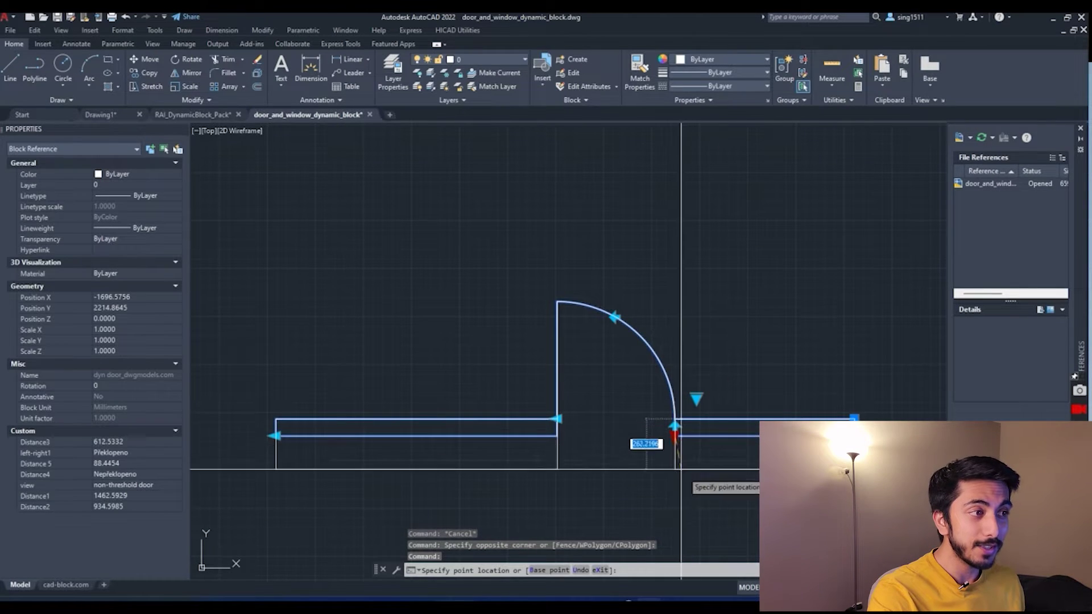
{"action": "key", "text": "Escape"}
{"action": "left_click", "coordinate": [675, 428]}
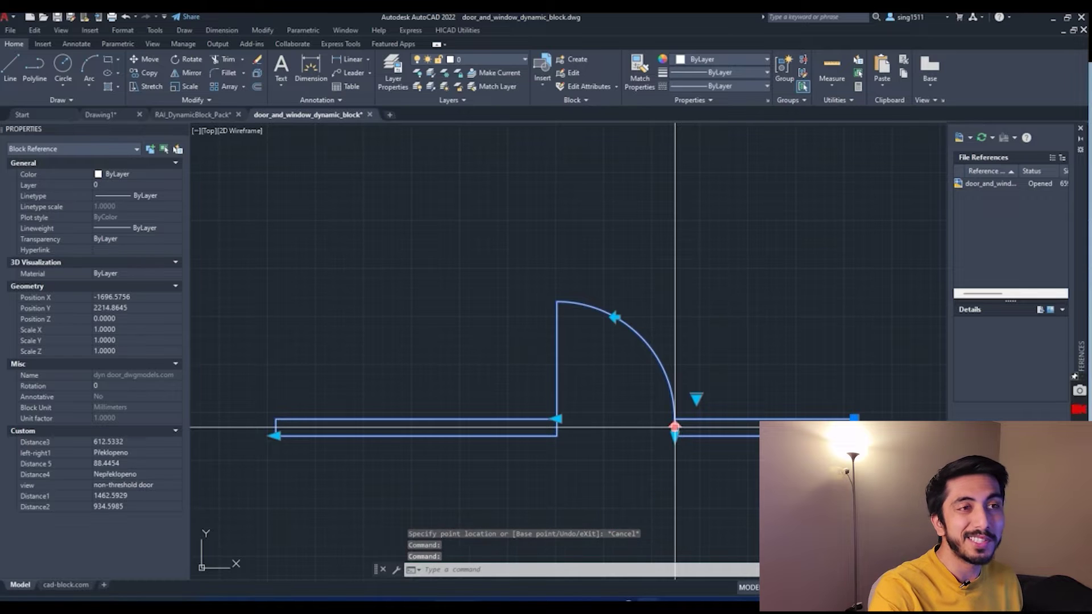
{"action": "key", "text": "Escape"}
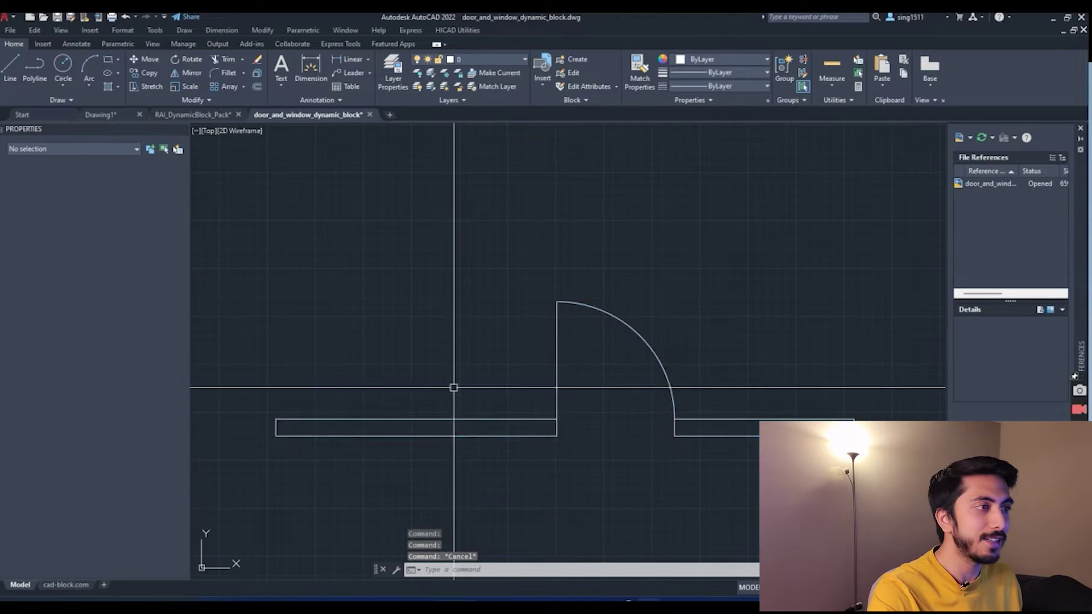
Shift the meeting point of the swing double door's leaves so the right leaf becomes about 589 mm wide
{"action": "scroll", "coordinate": [453, 385], "scroll_direction": "down", "scroll_amount": 5}
{"action": "left_click", "coordinate": [686, 375]}
{"action": "scroll", "coordinate": [682, 369], "scroll_direction": "up", "scroll_amount": 6}
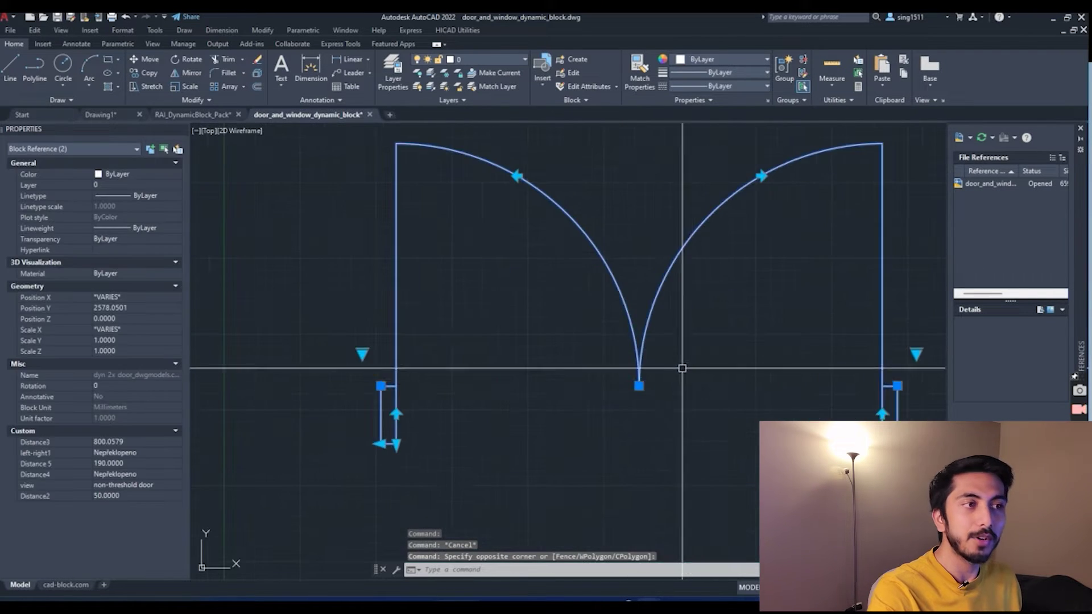
{"action": "left_click", "coordinate": [639, 386]}
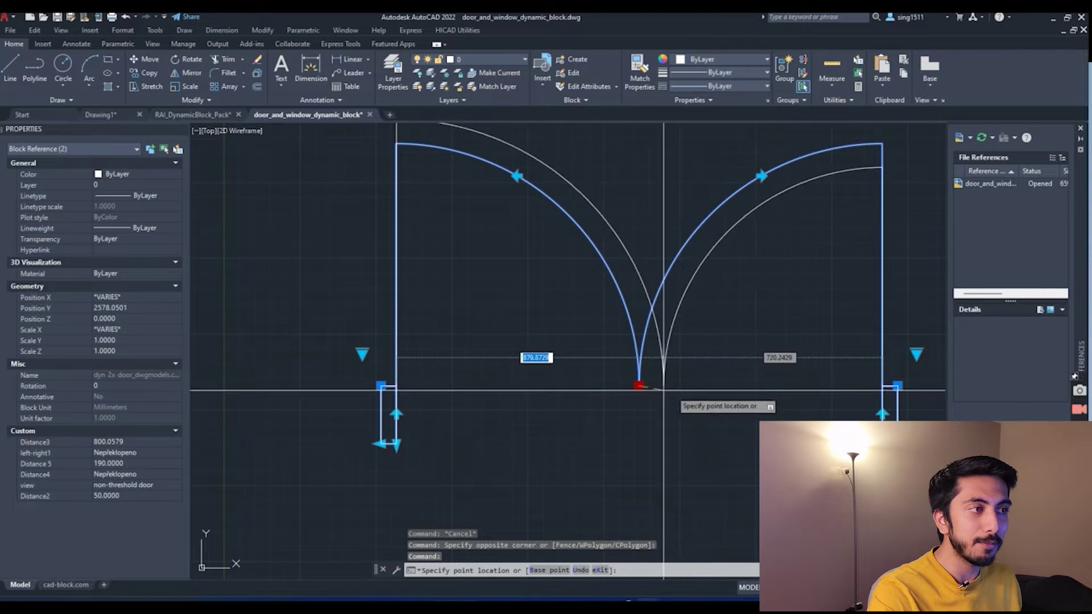
{"action": "left_click", "coordinate": [699, 399]}
{"action": "scroll", "coordinate": [690, 419], "scroll_direction": "down", "scroll_amount": 4}
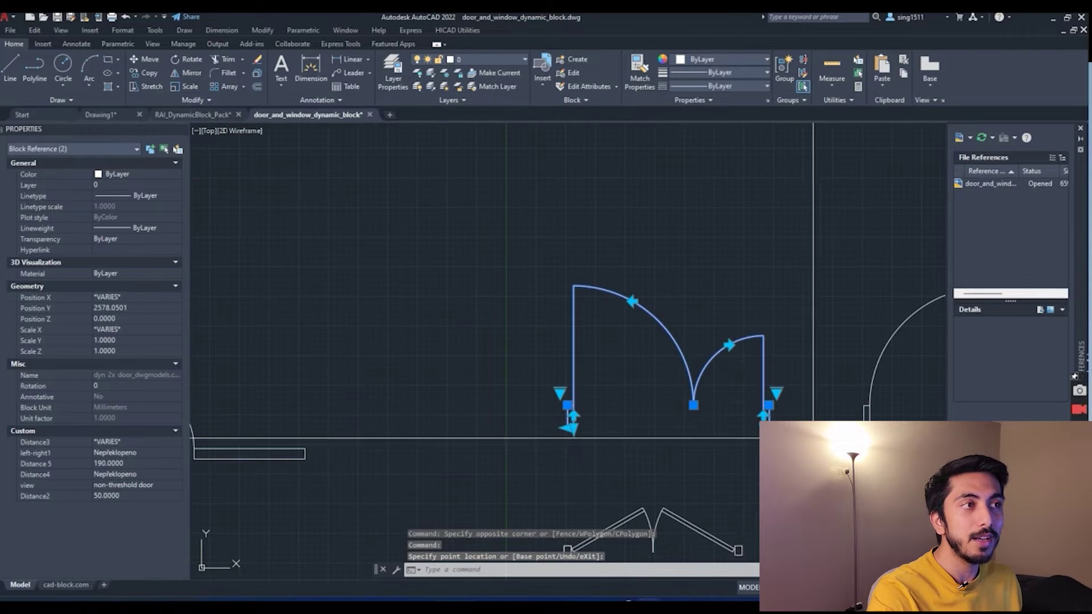
Switch the double door's right leaf to threshold door and back to non-threshold door
{"action": "key", "text": "Escape"}
{"action": "left_click", "coordinate": [782, 402]}
{"action": "left_click", "coordinate": [768, 405]}
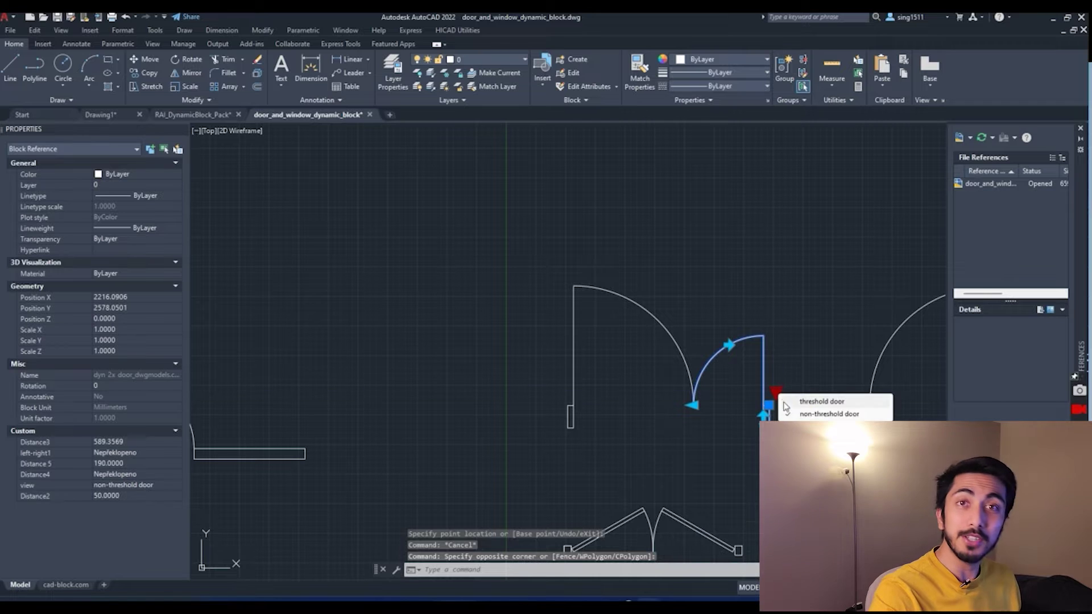
{"action": "left_click", "coordinate": [819, 401]}
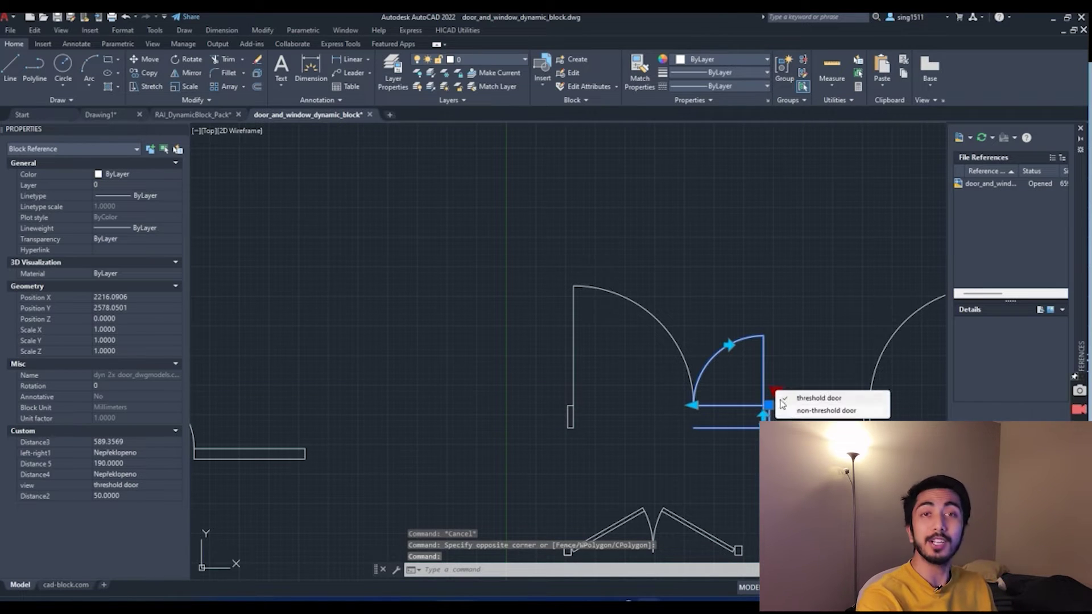
{"action": "left_click", "coordinate": [782, 401]}
{"action": "scroll", "coordinate": [541, 268], "scroll_direction": "down", "scroll_amount": 3}
{"action": "key", "text": "Escape"}
{"action": "scroll", "coordinate": [614, 287], "scroll_direction": "up", "scroll_amount": 2}
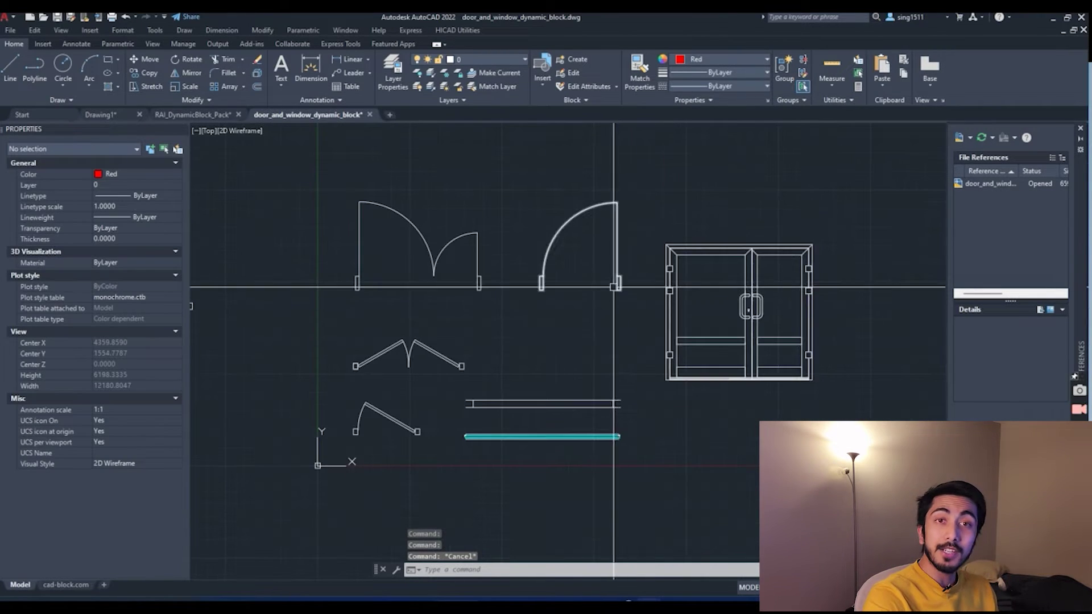
Raise the horizontal middle rail of the double-door elevation to just below the handles
{"action": "left_click", "coordinate": [745, 307]}
{"action": "left_click", "coordinate": [733, 314]}
{"action": "scroll", "coordinate": [796, 302], "scroll_direction": "up", "scroll_amount": 4}
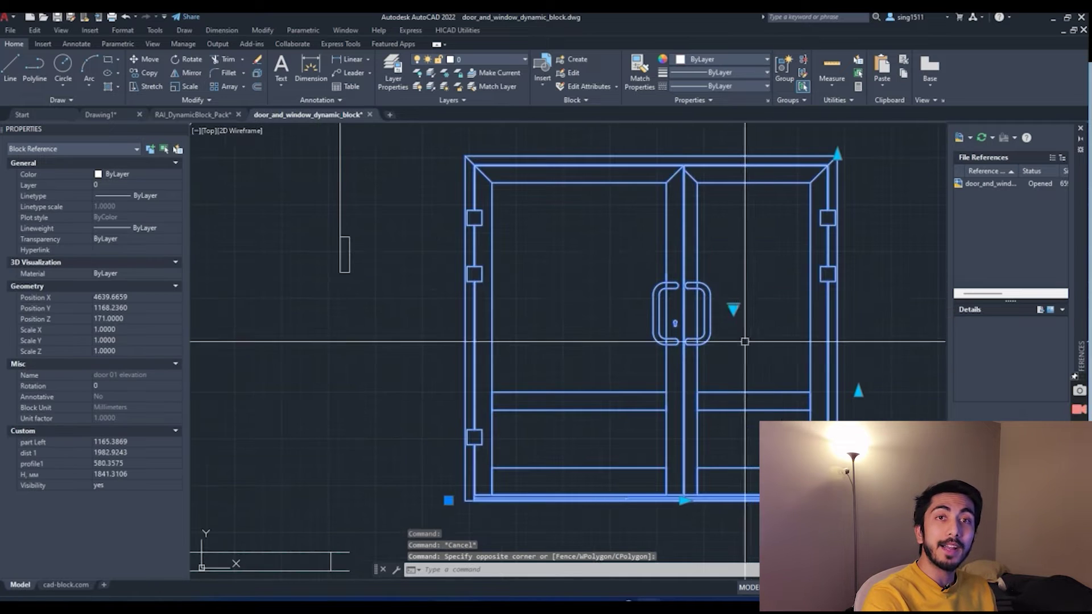
{"action": "left_click", "coordinate": [859, 390]}
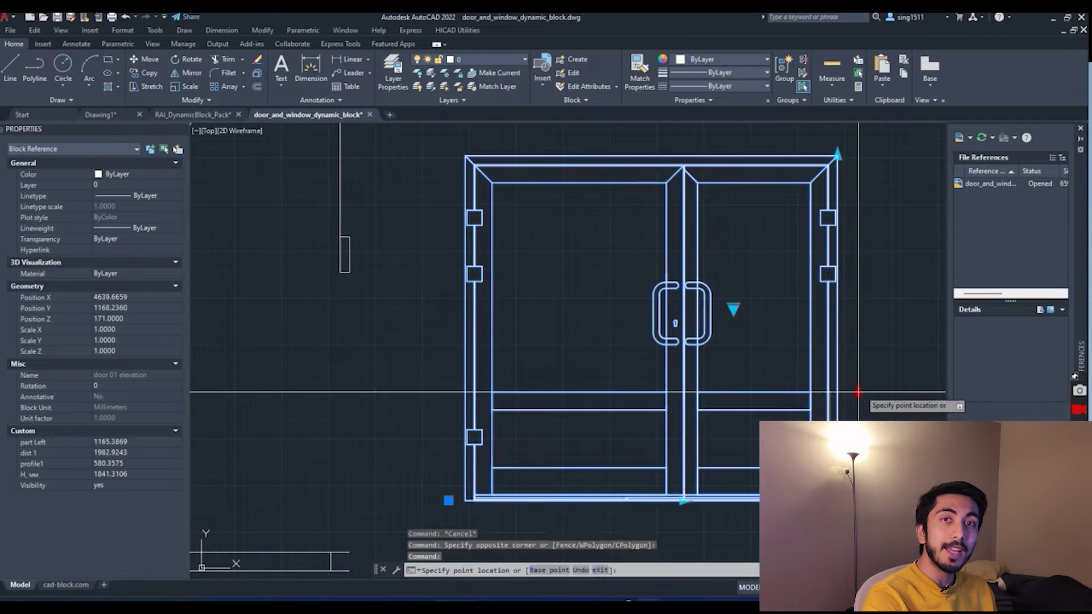
{"action": "left_click", "coordinate": [862, 320]}
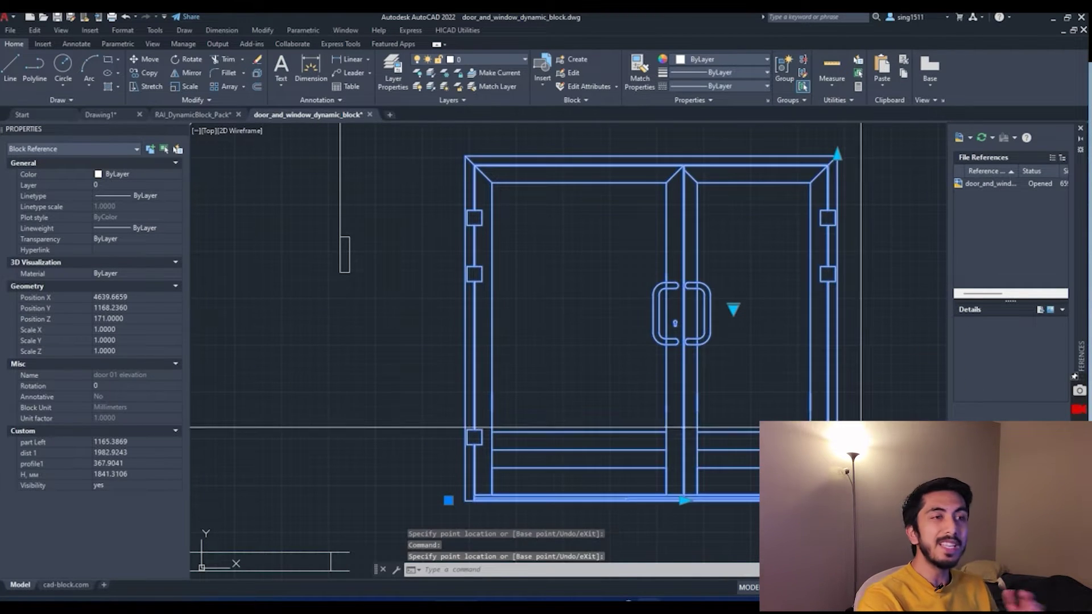
{"action": "left_click", "coordinate": [859, 353]}
{"action": "key", "text": "Escape"}
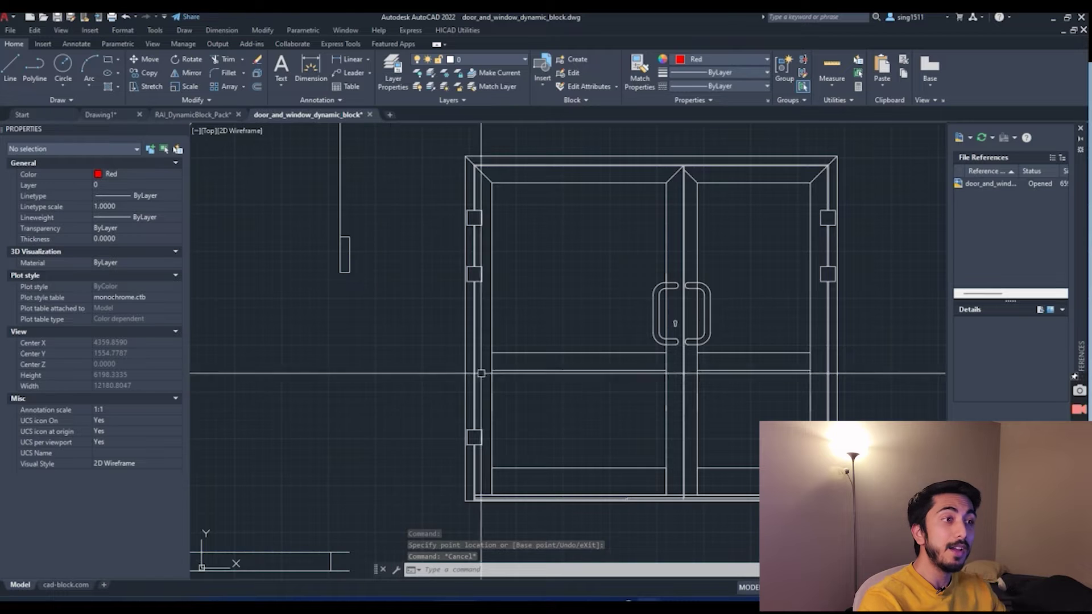
Shift the swing double door's meeting point so the left leaf is about 709 mm and the right leaf about 891 mm wide
{"action": "scroll", "coordinate": [516, 380], "scroll_direction": "down", "scroll_amount": 4}
{"action": "scroll", "coordinate": [653, 382], "scroll_direction": "down", "scroll_amount": 3}
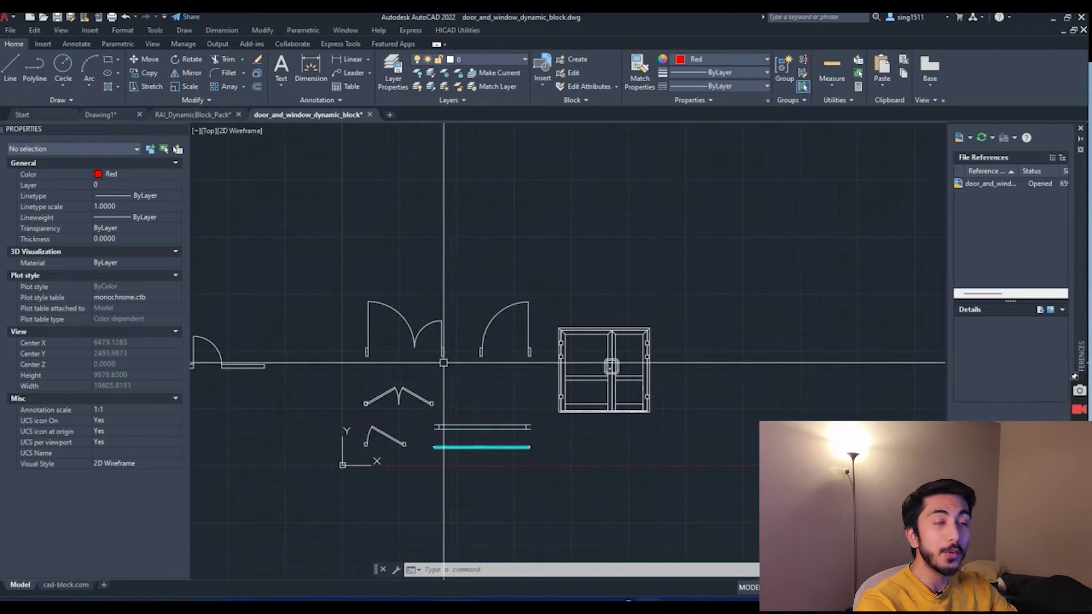
{"action": "left_click", "coordinate": [396, 326]}
{"action": "scroll", "coordinate": [332, 303], "scroll_direction": "up", "scroll_amount": 2}
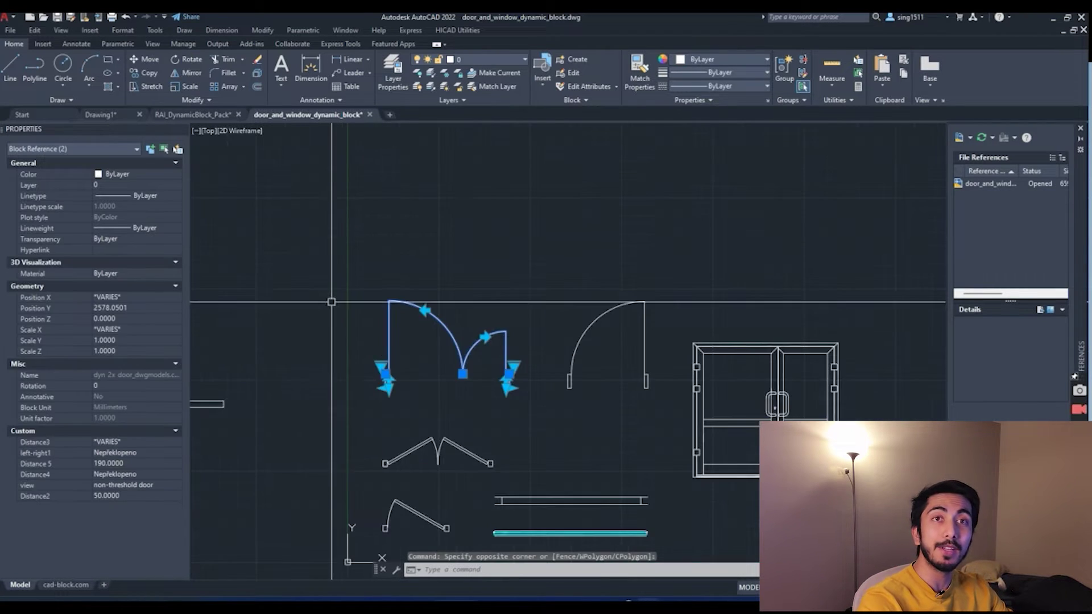
{"action": "left_click", "coordinate": [462, 373]}
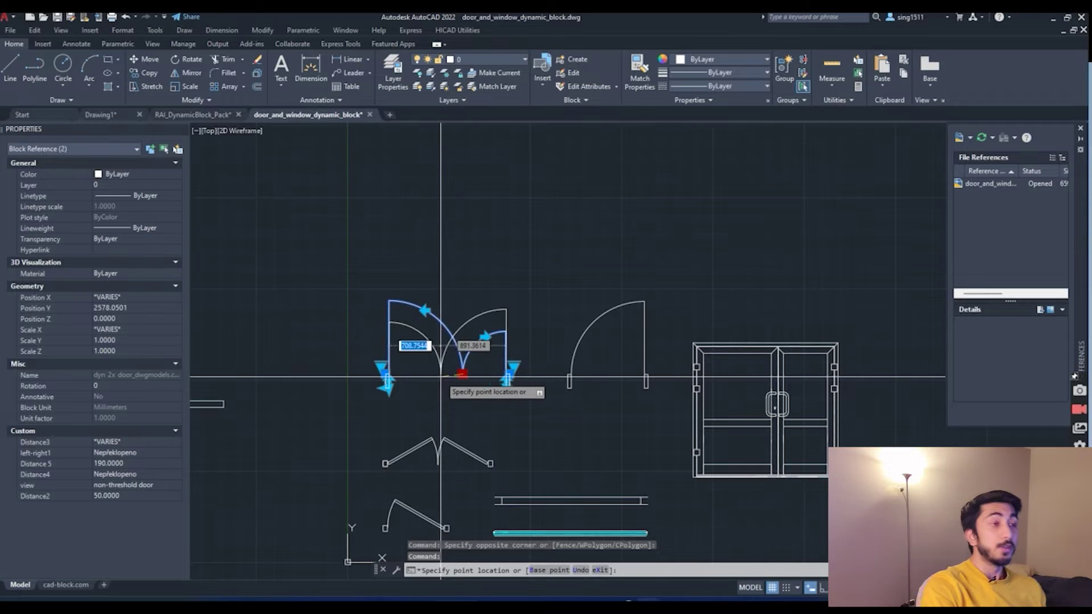
{"action": "left_click", "coordinate": [442, 373]}
Examine the preset widths offered by the angled double-leaf door block
{"action": "left_click", "coordinate": [432, 471]}
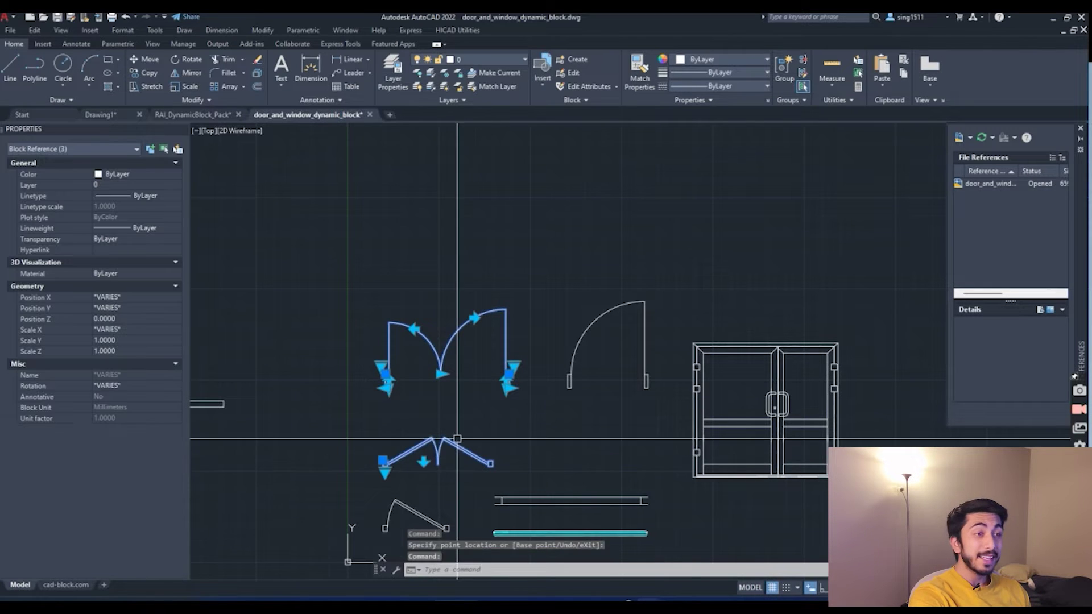
{"action": "left_click", "coordinate": [423, 466]}
{"action": "left_click", "coordinate": [384, 474]}
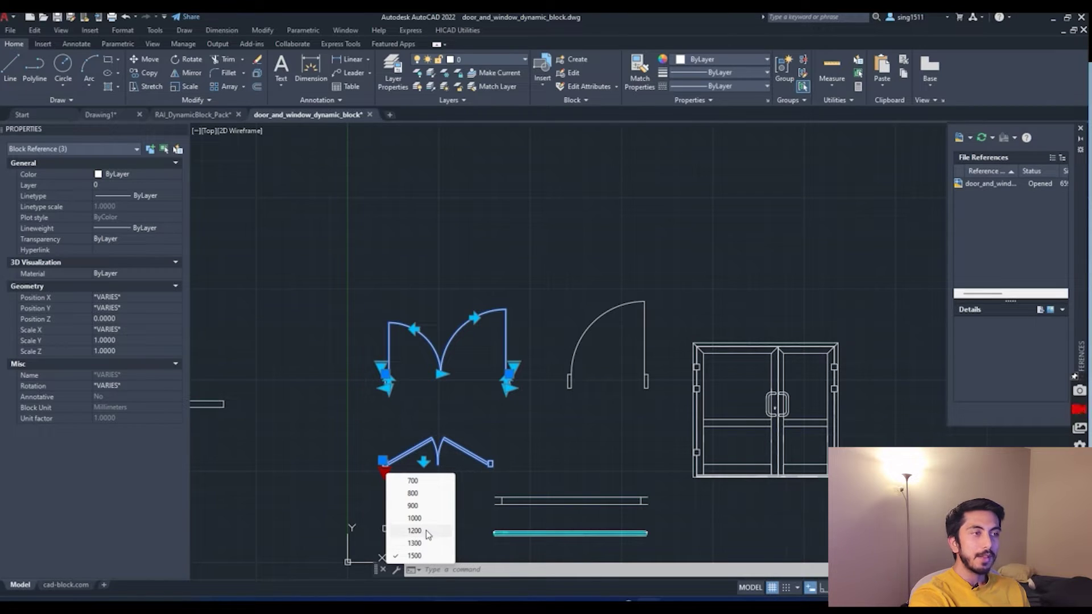
{"action": "key", "text": "Escape"}
{"action": "key", "text": "Escape"}
Reset the single door block with the long wall segments to its default dimensions
{"action": "scroll", "coordinate": [660, 437], "scroll_direction": "down", "scroll_amount": 4}
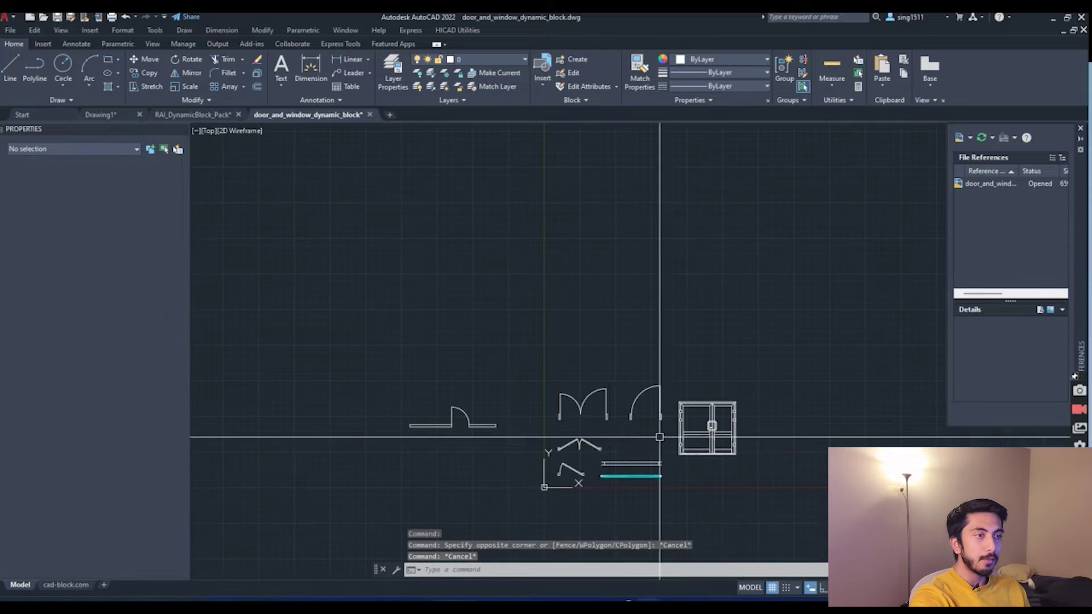
{"action": "scroll", "coordinate": [432, 415], "scroll_direction": "up", "scroll_amount": 3}
{"action": "scroll", "coordinate": [455, 424], "scroll_direction": "down", "scroll_amount": 3}
{"action": "left_click", "coordinate": [474, 428]}
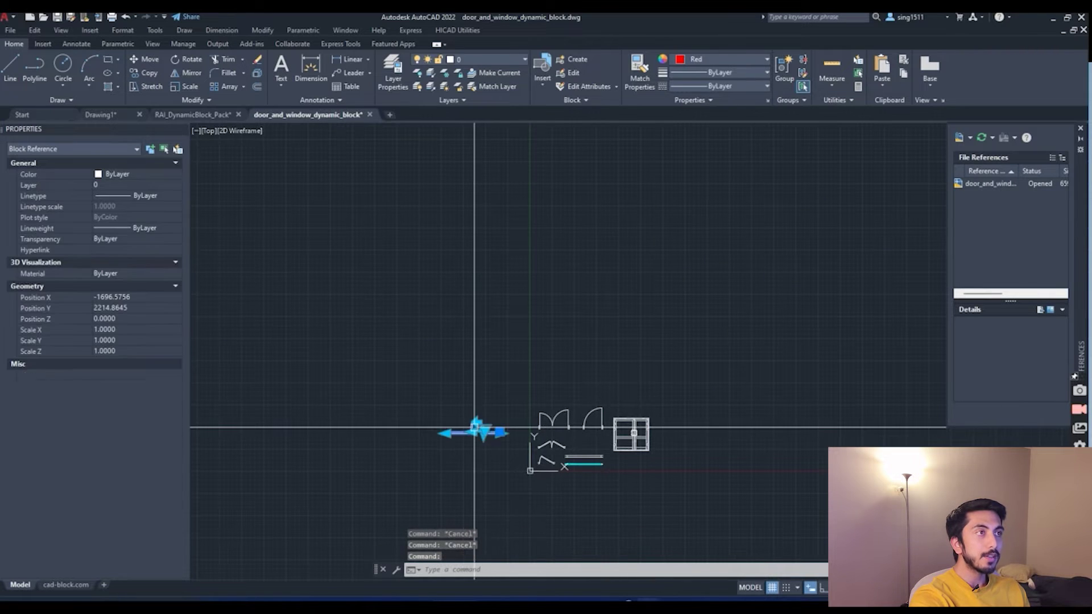
{"action": "scroll", "coordinate": [475, 428], "scroll_direction": "up", "scroll_amount": 5}
{"action": "right_click", "coordinate": [529, 453]}
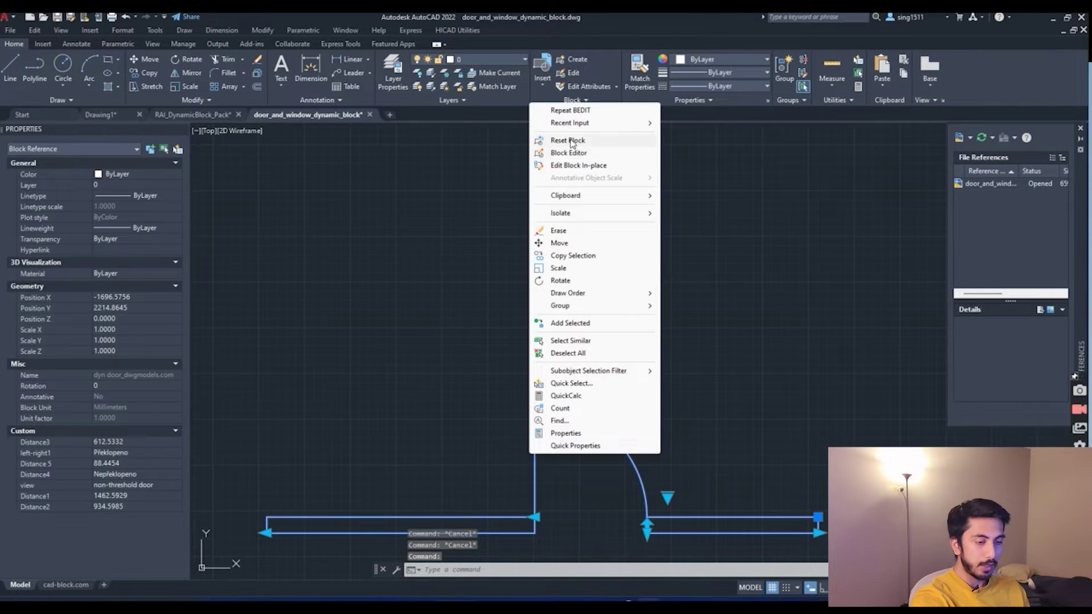
{"action": "key", "text": "Escape"}
{"action": "left_click", "coordinate": [713, 451]}
{"action": "left_click", "coordinate": [622, 373]}
{"action": "scroll", "coordinate": [599, 361], "scroll_direction": "down", "scroll_amount": 2}
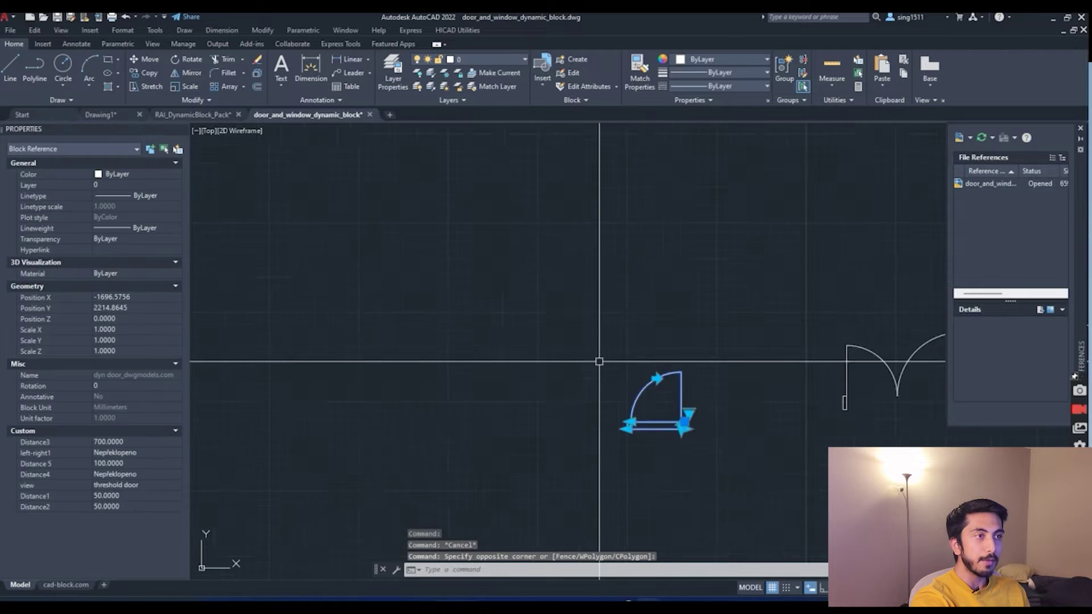
Move the single door block up and to the left, farther away from the other blocks
{"action": "scroll", "coordinate": [599, 364], "scroll_direction": "down", "scroll_amount": 2}
{"action": "key", "text": "m"}
{"action": "key", "text": "space"}
{"action": "left_click", "coordinate": [633, 398]}
{"action": "left_click", "coordinate": [512, 323]}
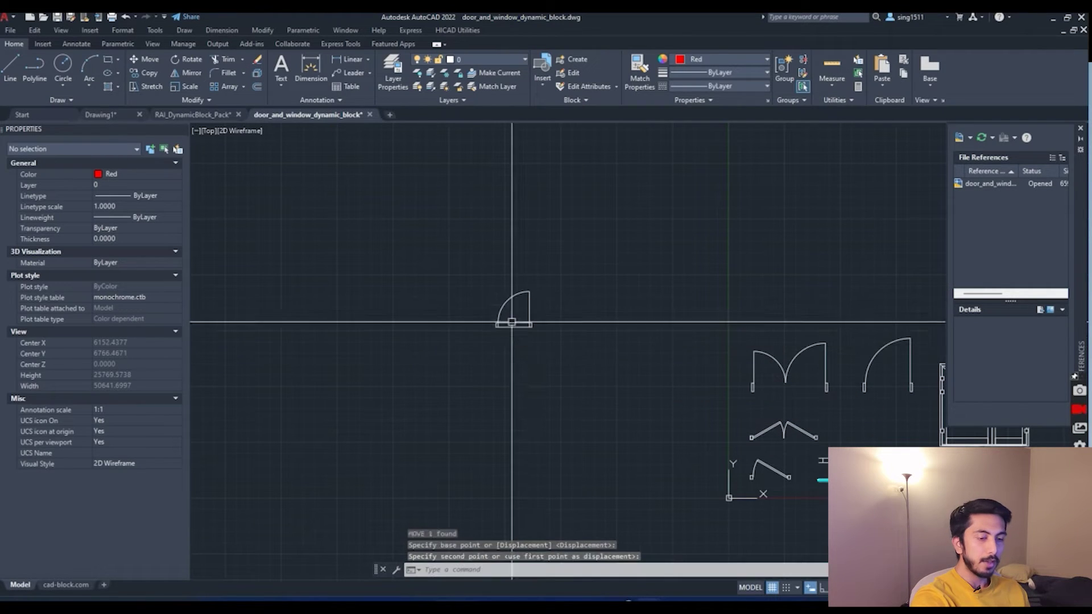
Explode the relocated single door block into separate lines and arc
{"action": "scroll", "coordinate": [512, 323], "scroll_direction": "up", "scroll_amount": 3}
{"action": "key", "text": "Escape"}
{"action": "left_click", "coordinate": [646, 373]}
{"action": "left_click", "coordinate": [531, 421]}
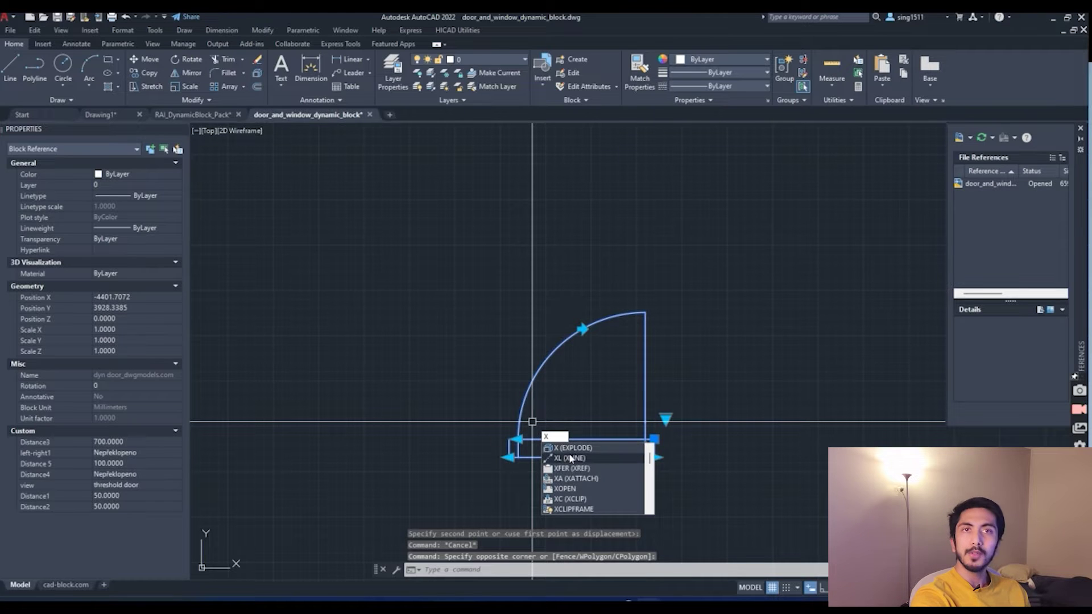
{"action": "key", "text": "Return"}
{"action": "left_click", "coordinate": [585, 439]}
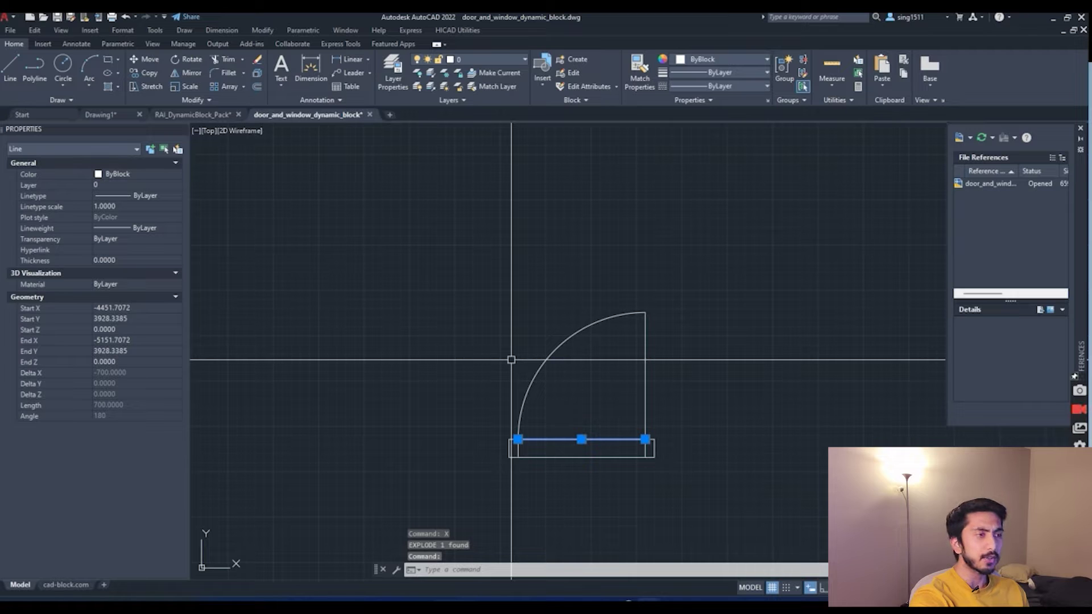
Define a block named Single Door from all the exploded door objects, converting them to a block in millimetres
{"action": "left_click", "coordinate": [742, 480]}
{"action": "left_click", "coordinate": [336, 207]}
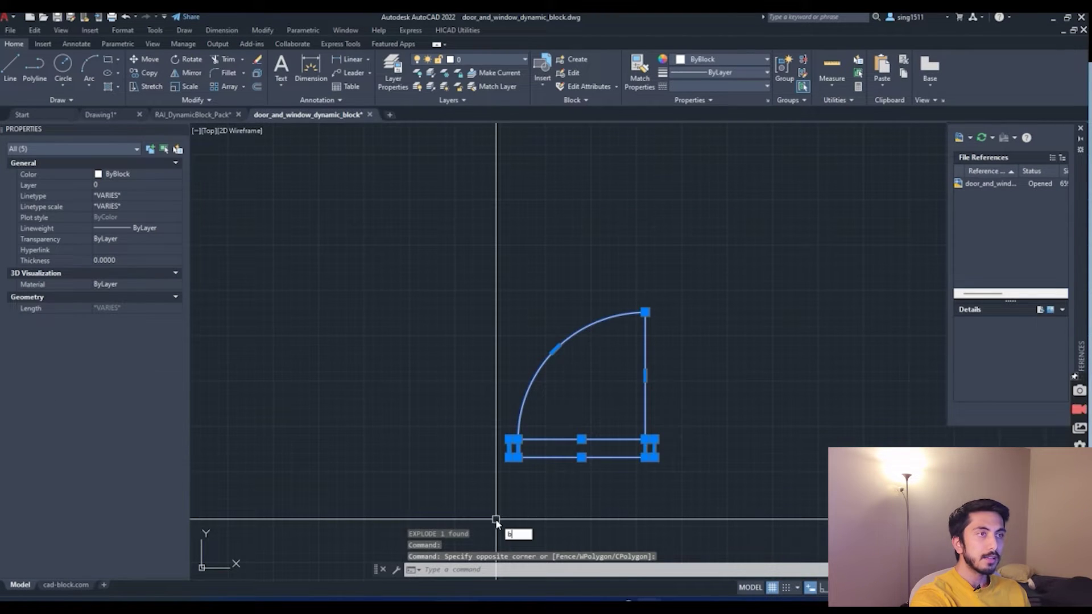
{"action": "key", "text": "Return"}
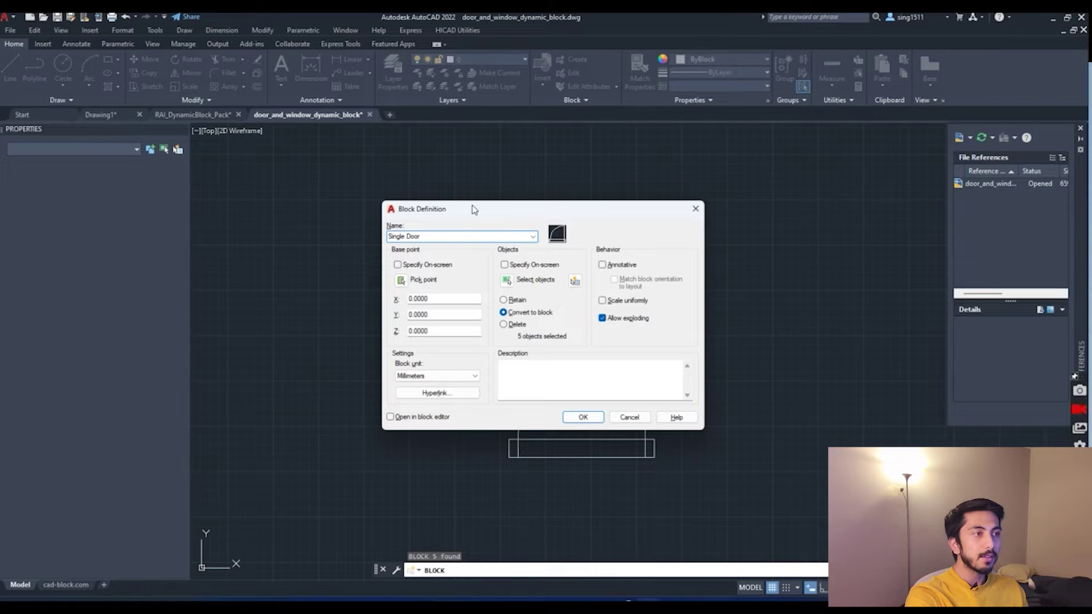
{"action": "left_click", "coordinate": [583, 417]}
{"action": "left_click", "coordinate": [578, 400]}
{"action": "left_click", "coordinate": [464, 287]}
{"action": "double_click", "coordinate": [565, 339]}
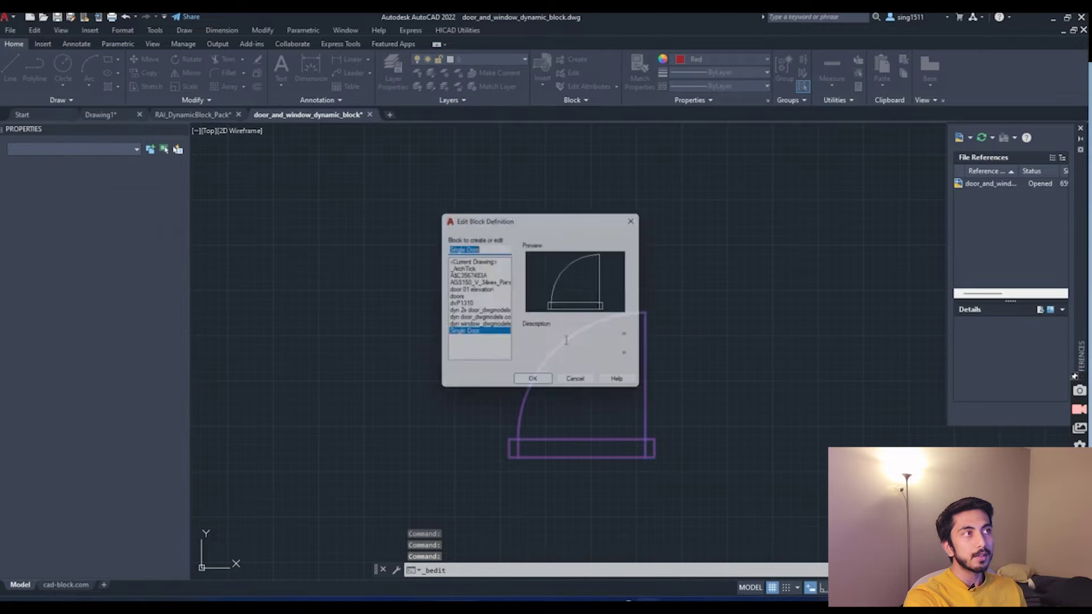
{"action": "left_click", "coordinate": [575, 385]}
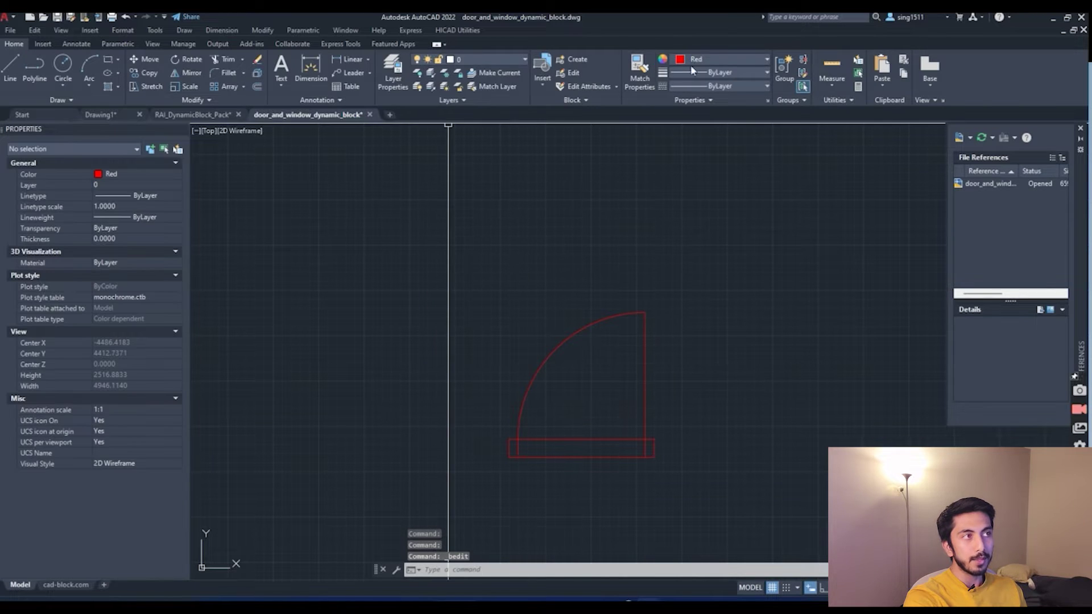
{"action": "left_click", "coordinate": [704, 59]}
{"action": "left_click", "coordinate": [658, 137]}
{"action": "left_click", "coordinate": [597, 325]}
{"action": "left_click", "coordinate": [534, 236]}
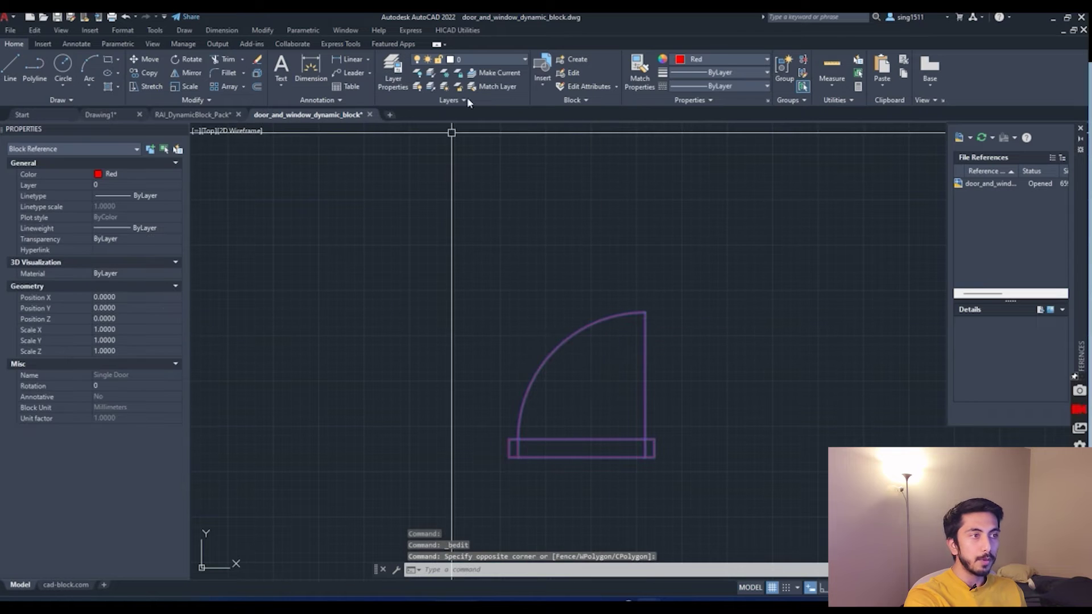
Open the Single Door block in the Block Editor and enlarge the Block Authoring Palettes to show the whole parameter list
{"action": "double_click", "coordinate": [565, 339]}
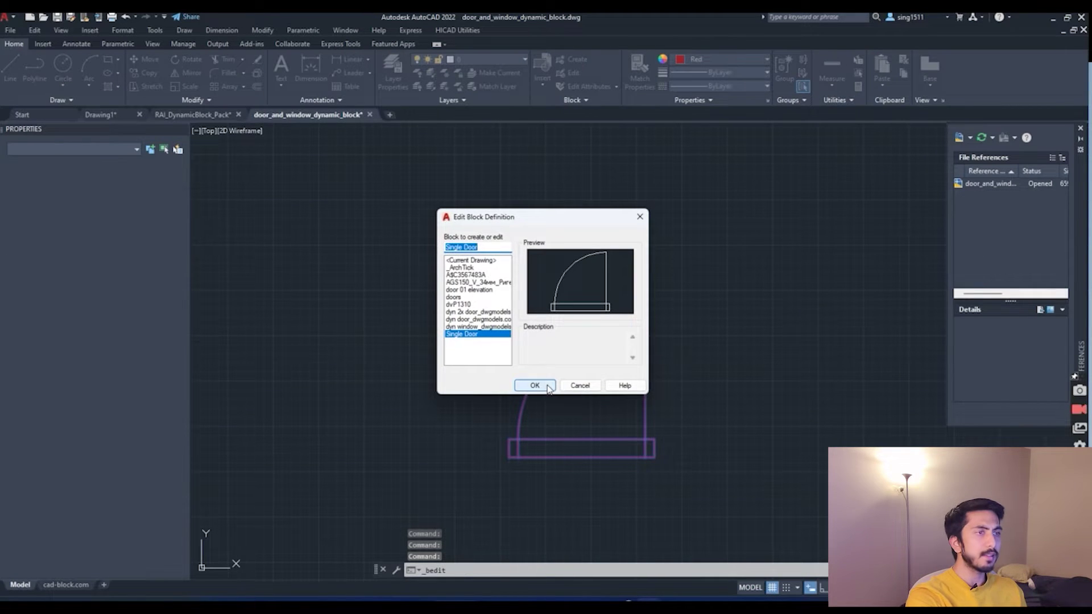
{"action": "left_click", "coordinate": [548, 385]}
{"action": "scroll", "coordinate": [494, 274], "scroll_direction": "down", "scroll_amount": 3}
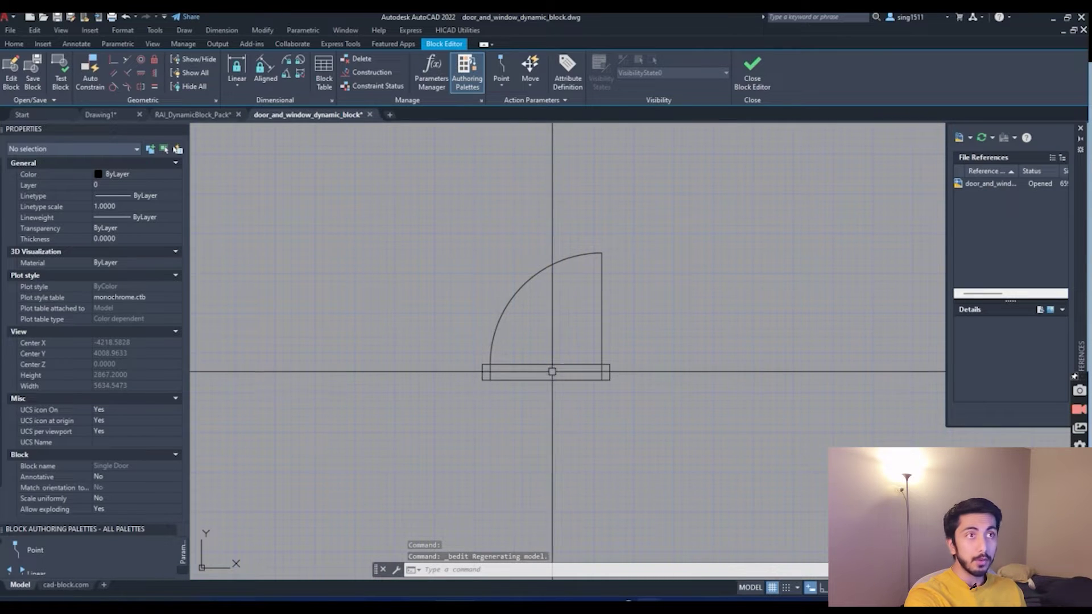
{"action": "left_click", "coordinate": [565, 439]}
{"action": "left_click", "coordinate": [419, 253]}
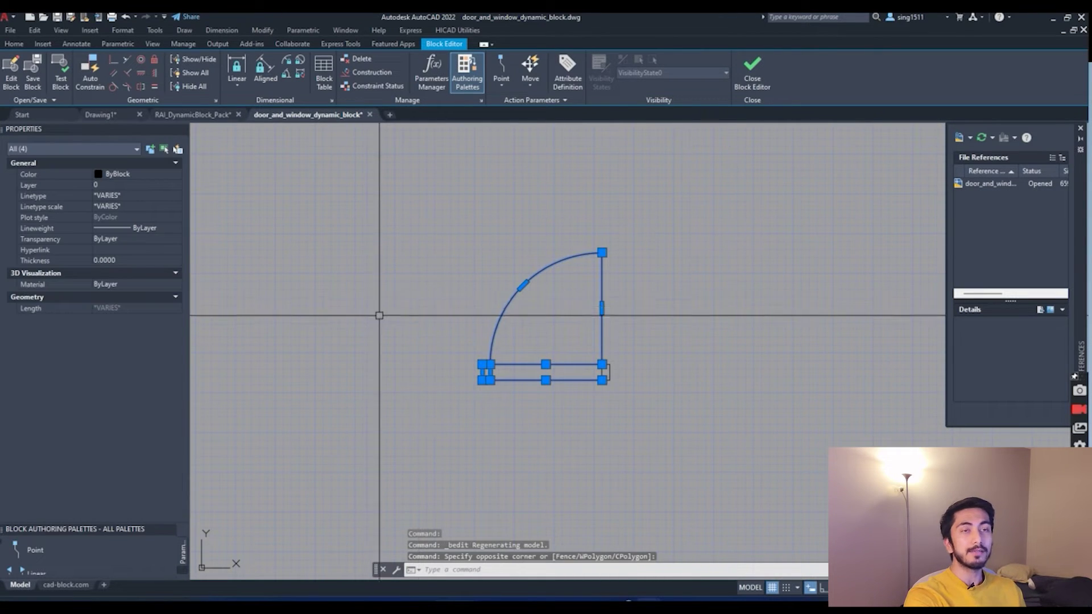
{"action": "key", "text": "Escape"}
{"action": "key", "text": "Escape"}
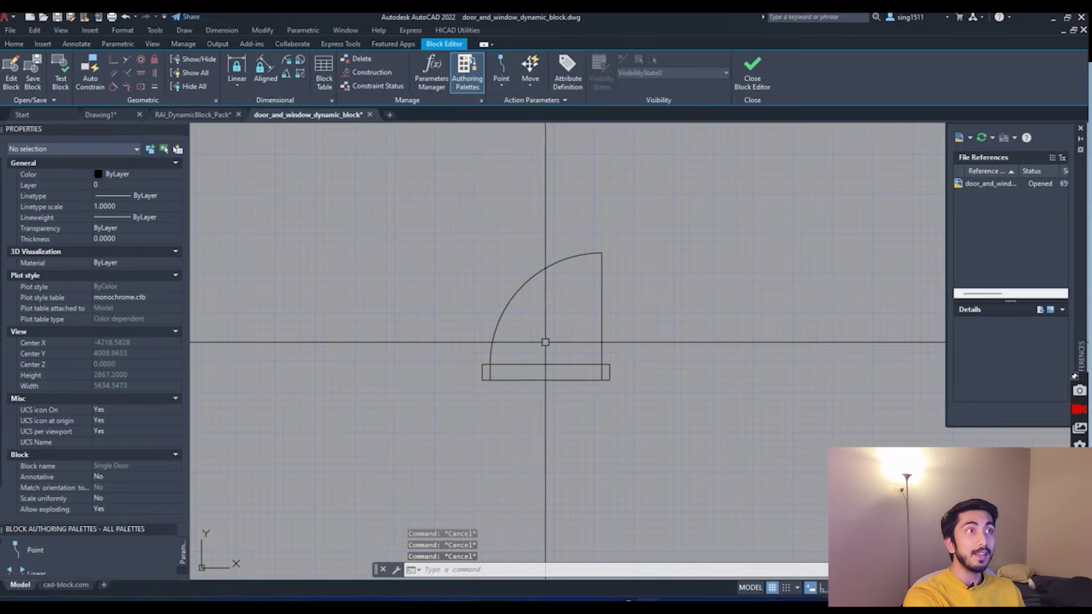
{"action": "left_click", "coordinate": [457, 84]}
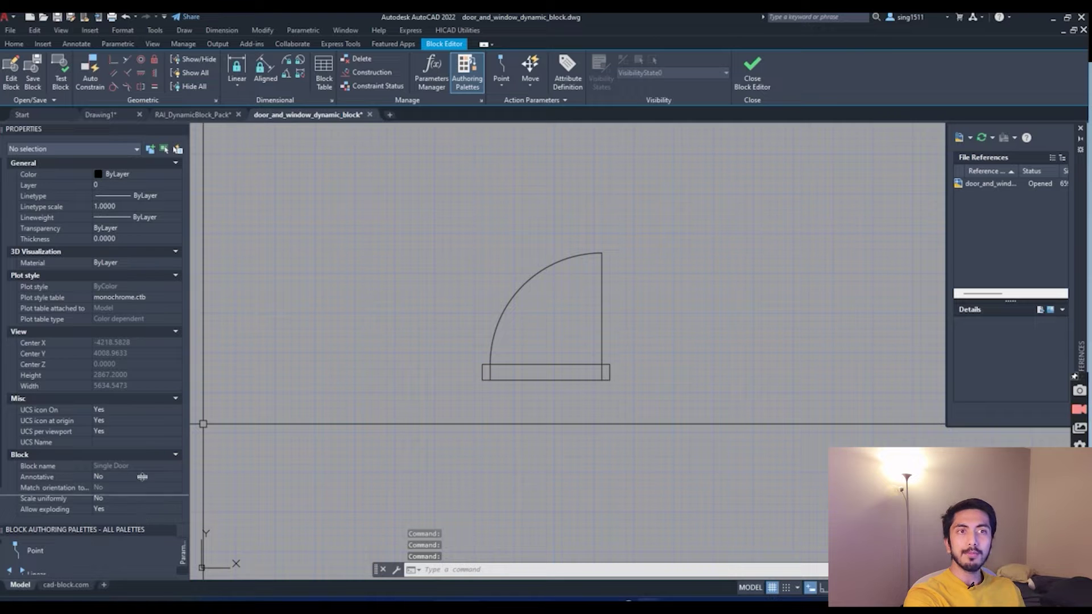
{"action": "left_click_drag", "start_coordinate": [179, 241], "coordinate": [180, 243]}
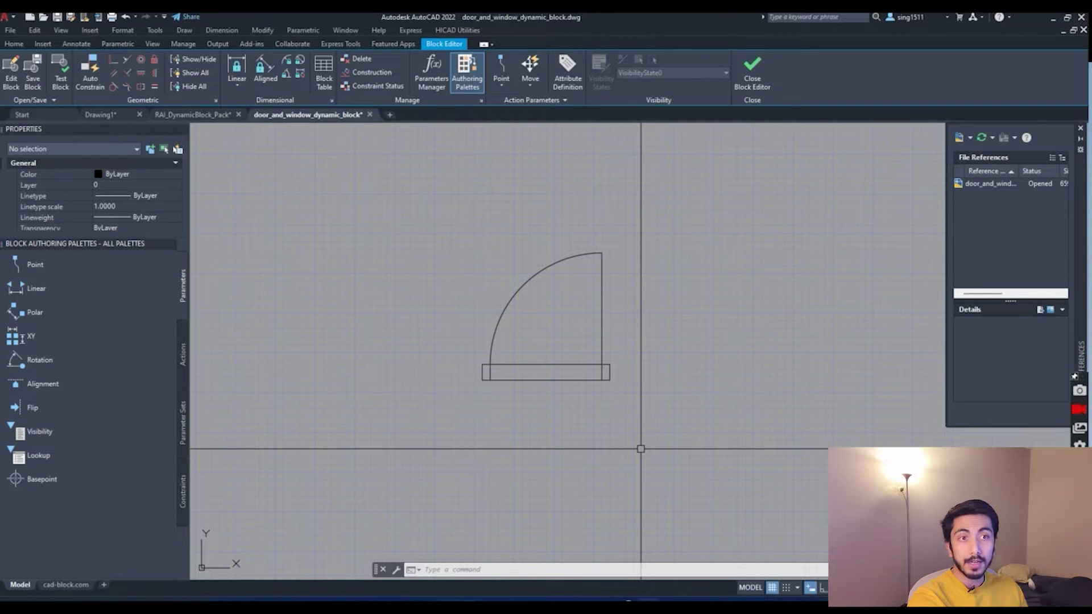
{"action": "left_click", "coordinate": [62, 292]}
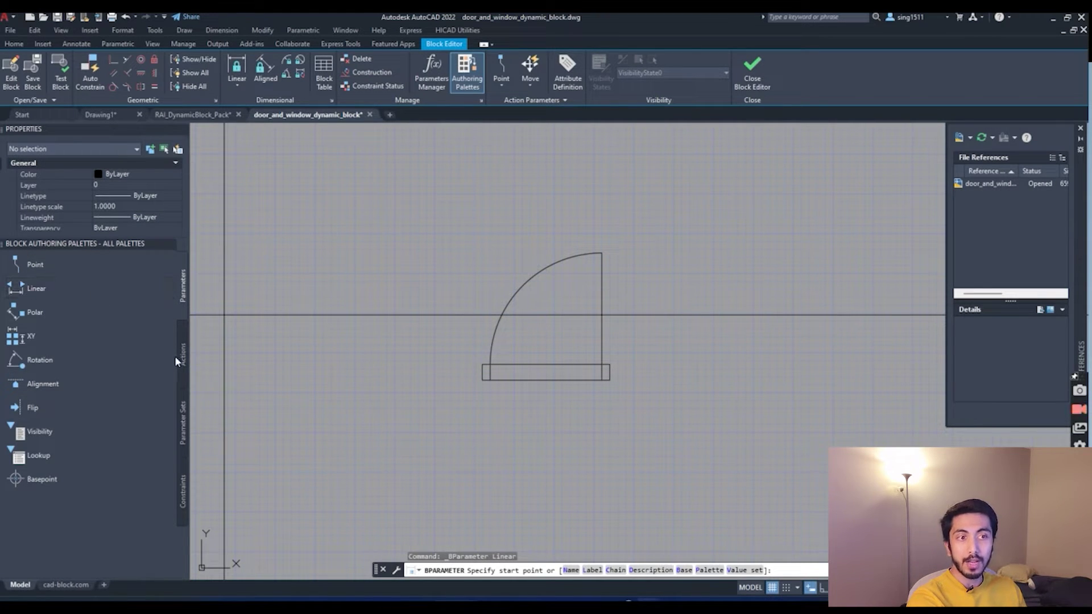
{"action": "left_click", "coordinate": [184, 418]}
{"action": "left_click", "coordinate": [183, 480]}
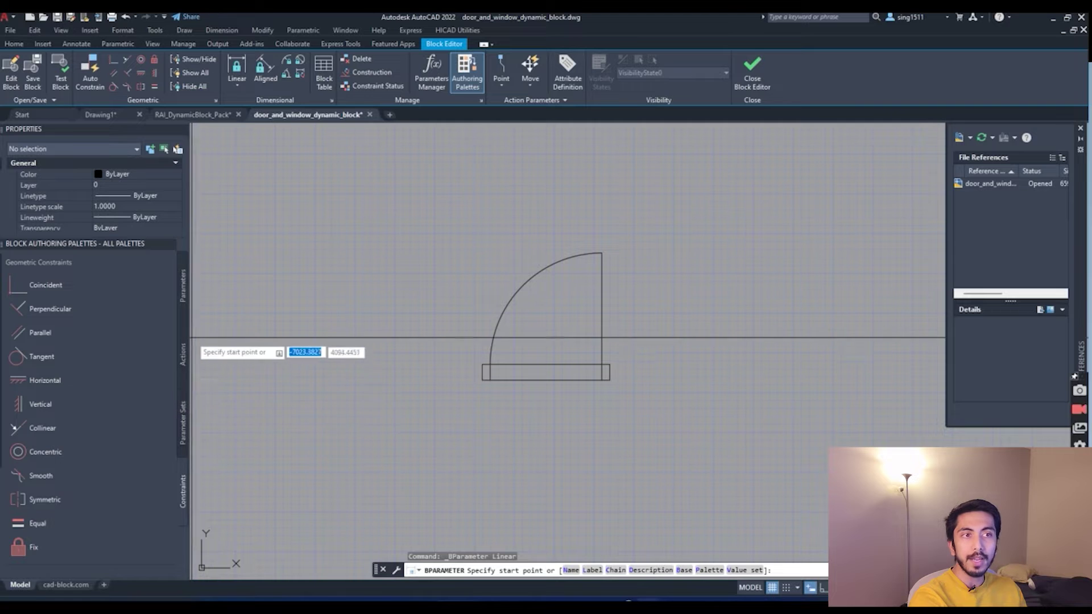
{"action": "left_click", "coordinate": [182, 299]}
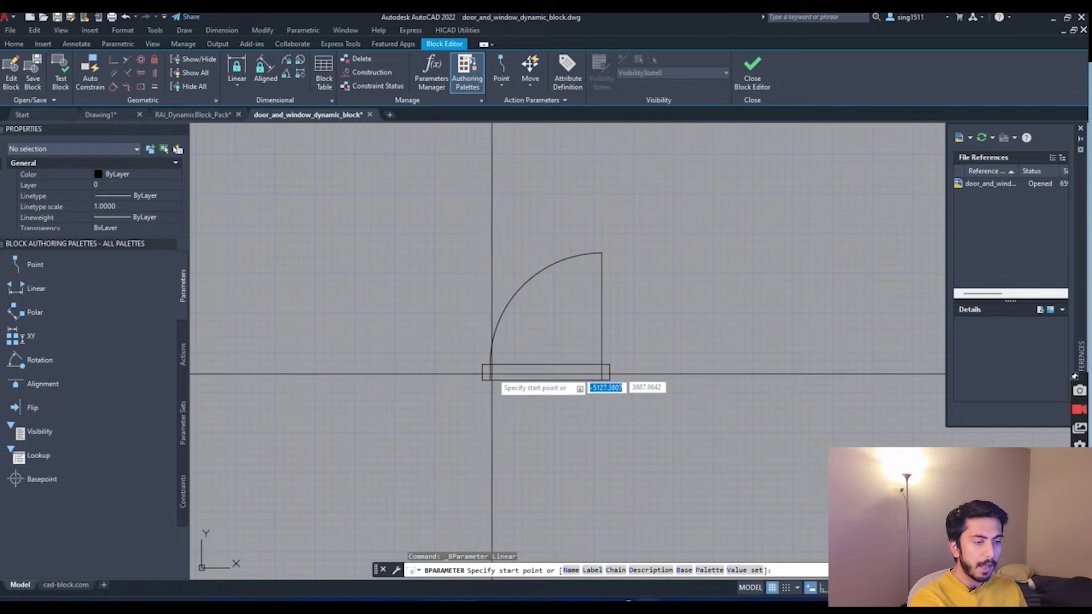
{"action": "key", "text": "Escape"}
{"action": "key", "text": "Escape"}
Check the object snap modes in the drafting settings
{"action": "type", "text": "O"}
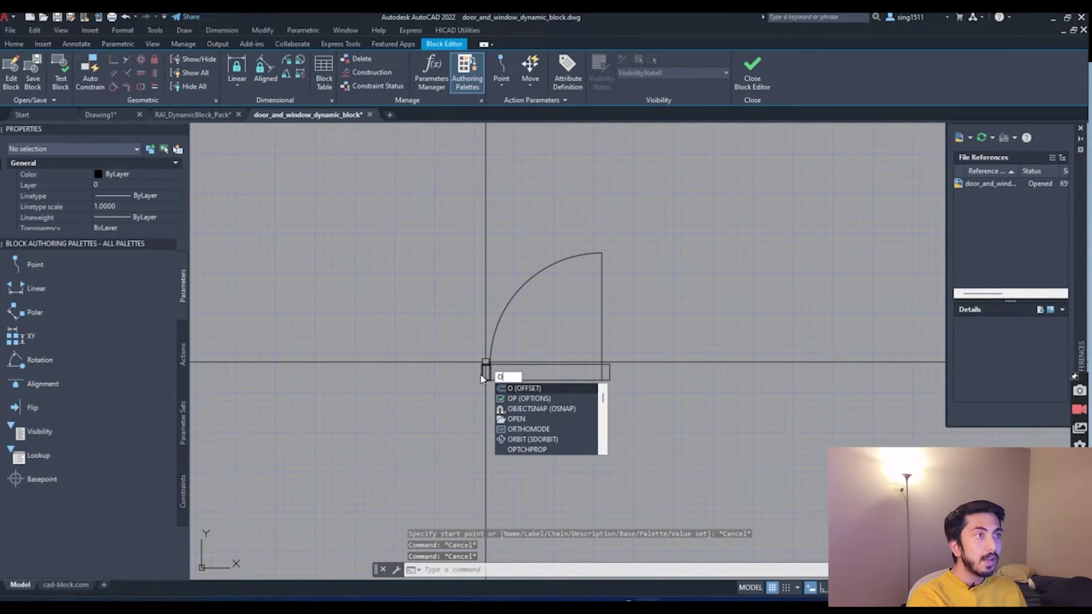
{"action": "type", "text": "S"}
{"action": "key", "text": "Return"}
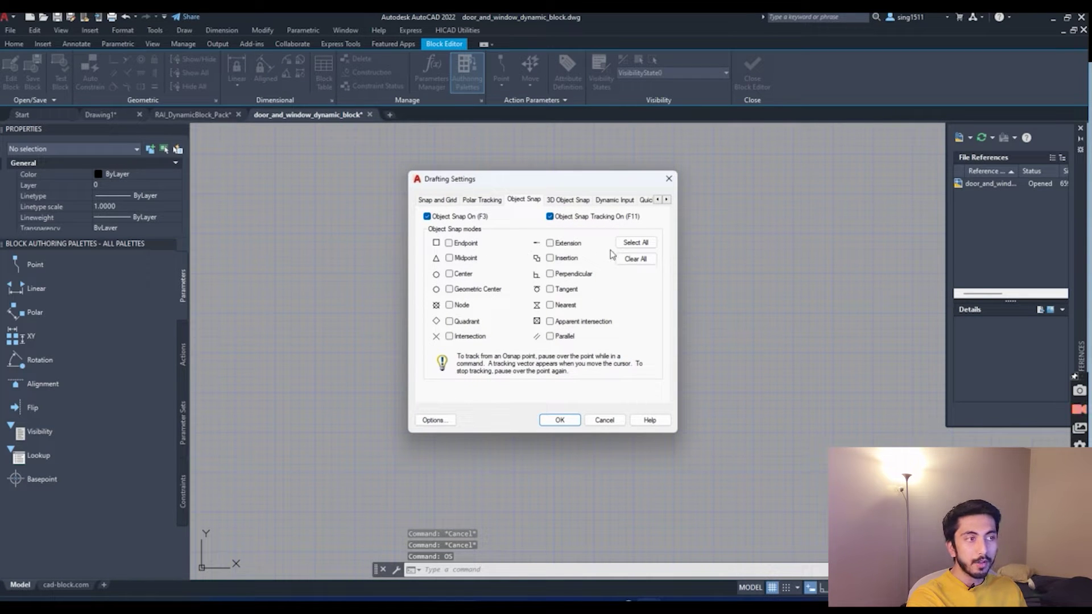
{"action": "left_click", "coordinate": [595, 424]}
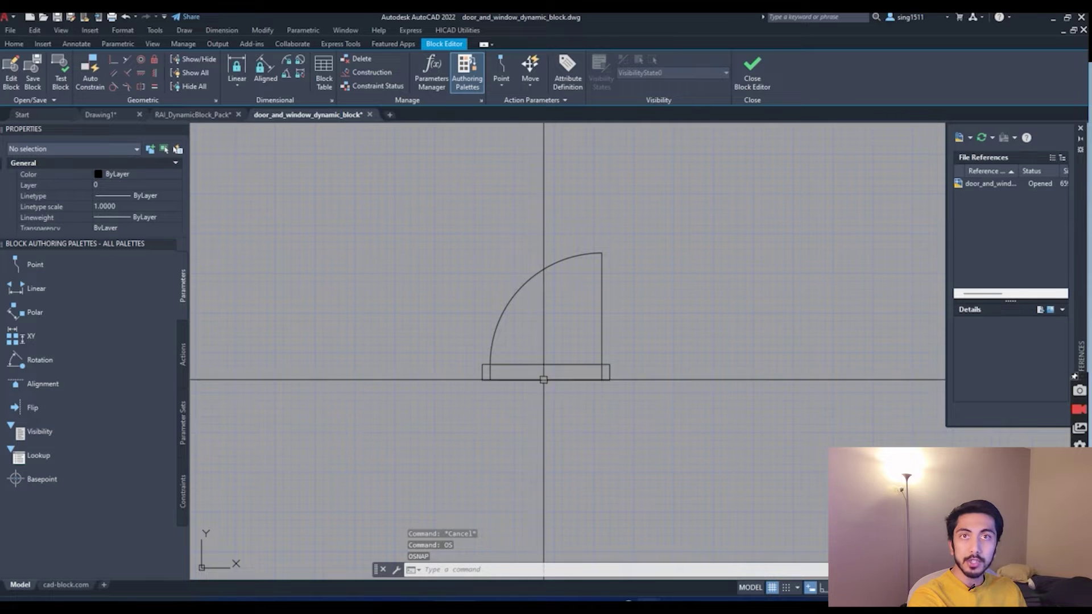
{"action": "left_click", "coordinate": [541, 378]}
{"action": "left_click", "coordinate": [507, 317]}
{"action": "key", "text": "Escape"}
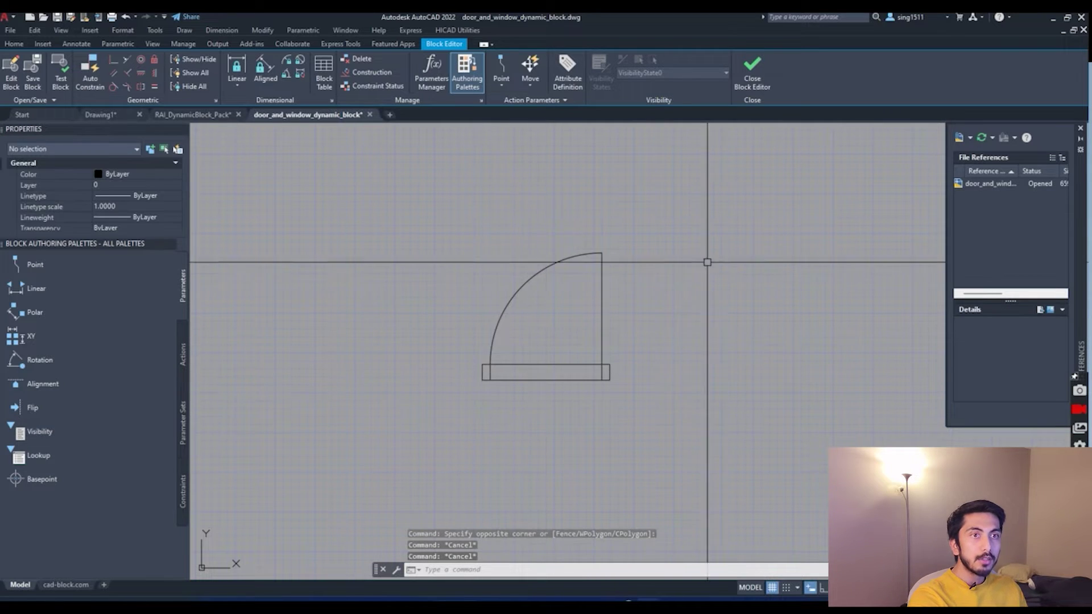
Add a linear parameter along the threshold's lower edge, from the right jamb's inner corner to the left jamb's, with its label below
{"action": "left_click", "coordinate": [88, 288]}
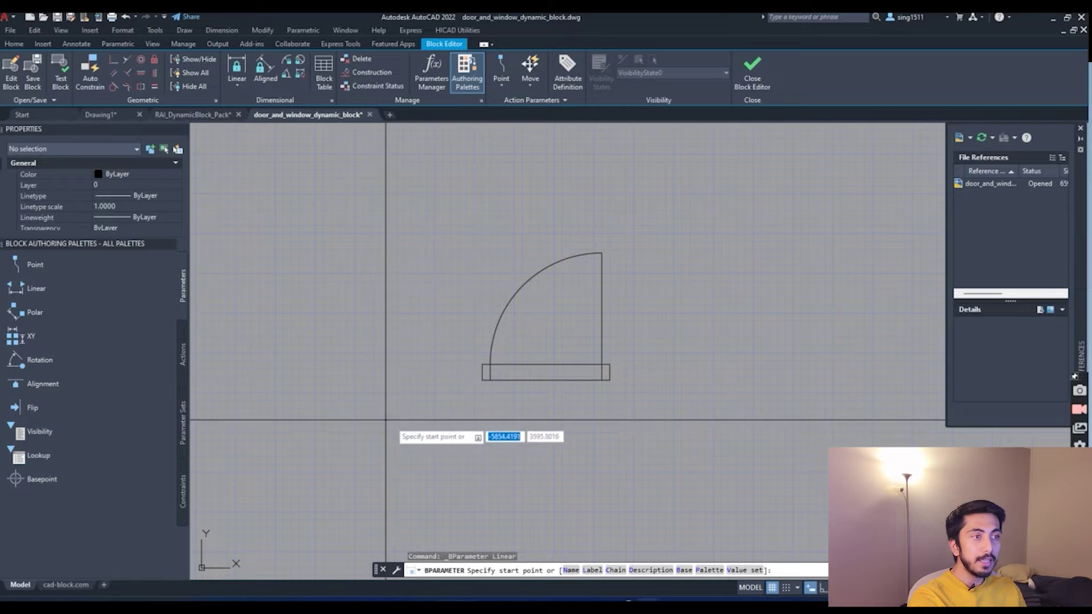
{"action": "scroll", "coordinate": [488, 390], "scroll_direction": "up", "scroll_amount": 3}
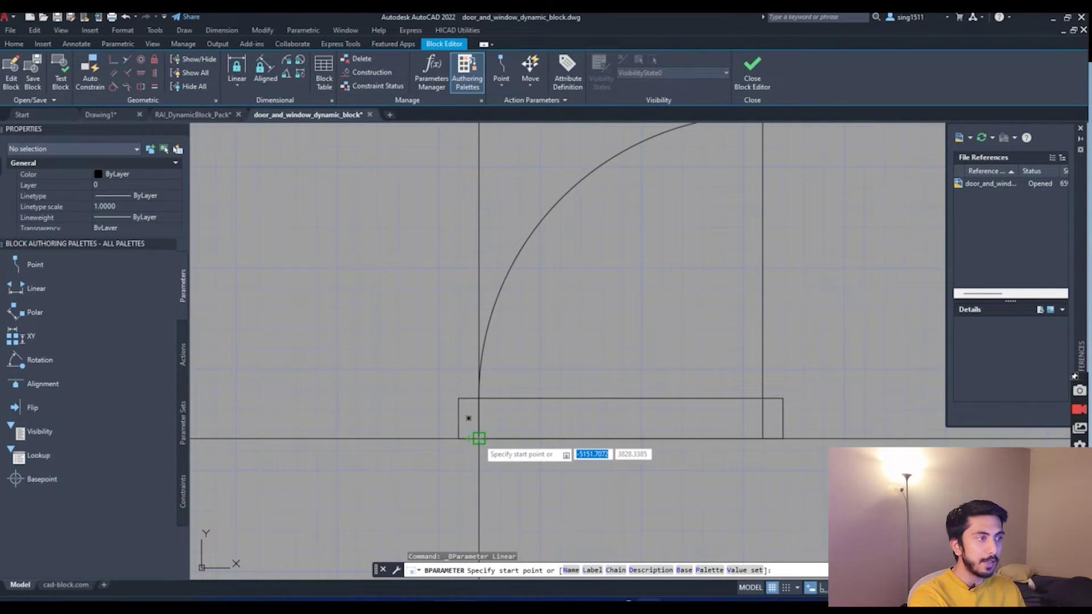
{"action": "left_click", "coordinate": [763, 438]}
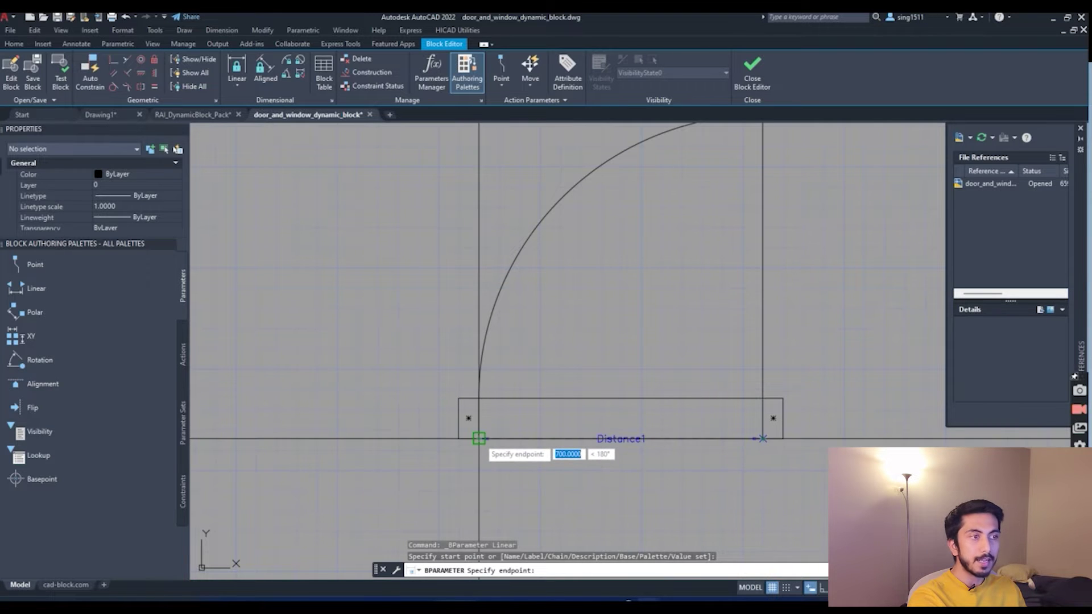
{"action": "left_click", "coordinate": [479, 439]}
{"action": "scroll", "coordinate": [546, 423], "scroll_direction": "down", "scroll_amount": 4}
{"action": "left_click", "coordinate": [548, 450]}
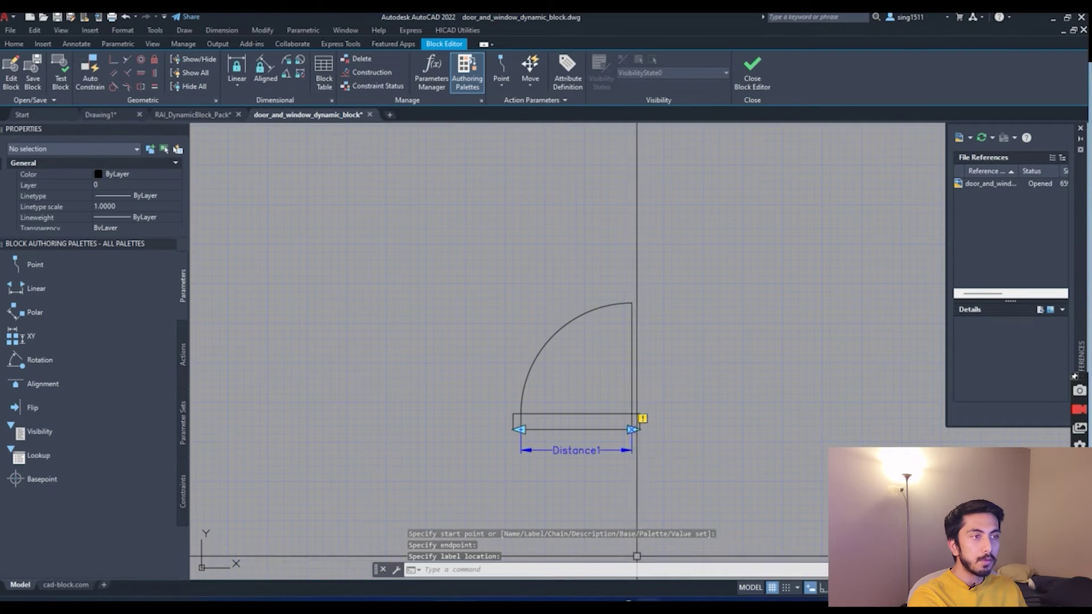
Examine the linear parameter and its two endpoint grips at the base of the door
{"action": "left_click", "coordinate": [593, 449]}
{"action": "scroll", "coordinate": [592, 450], "scroll_direction": "up", "scroll_amount": 5}
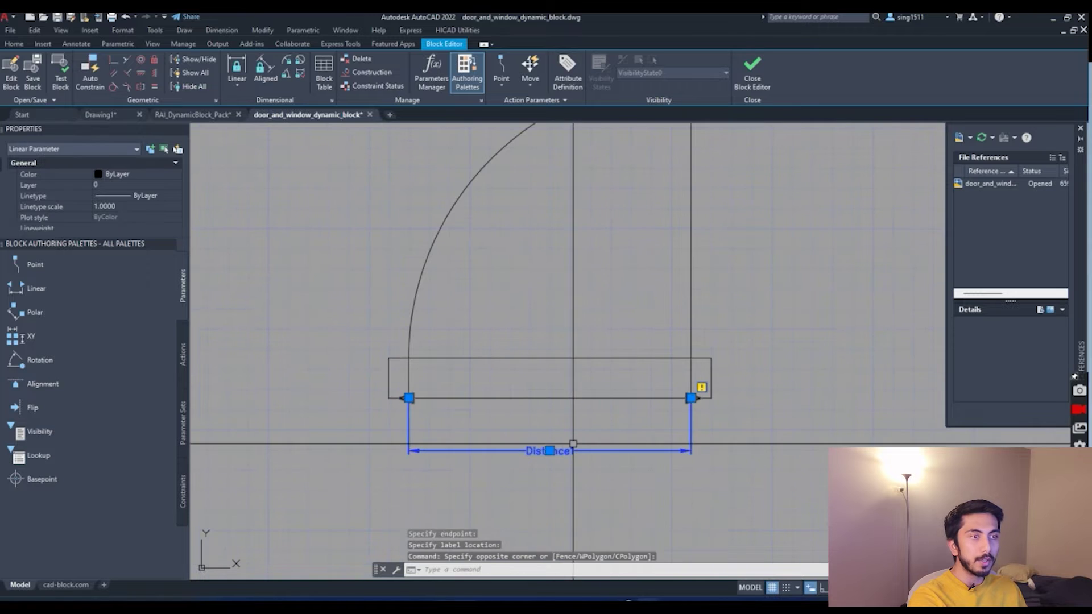
{"action": "scroll", "coordinate": [411, 395], "scroll_direction": "up", "scroll_amount": 5}
{"action": "key", "text": "Escape"}
{"action": "scroll", "coordinate": [396, 411], "scroll_direction": "down", "scroll_amount": 5}
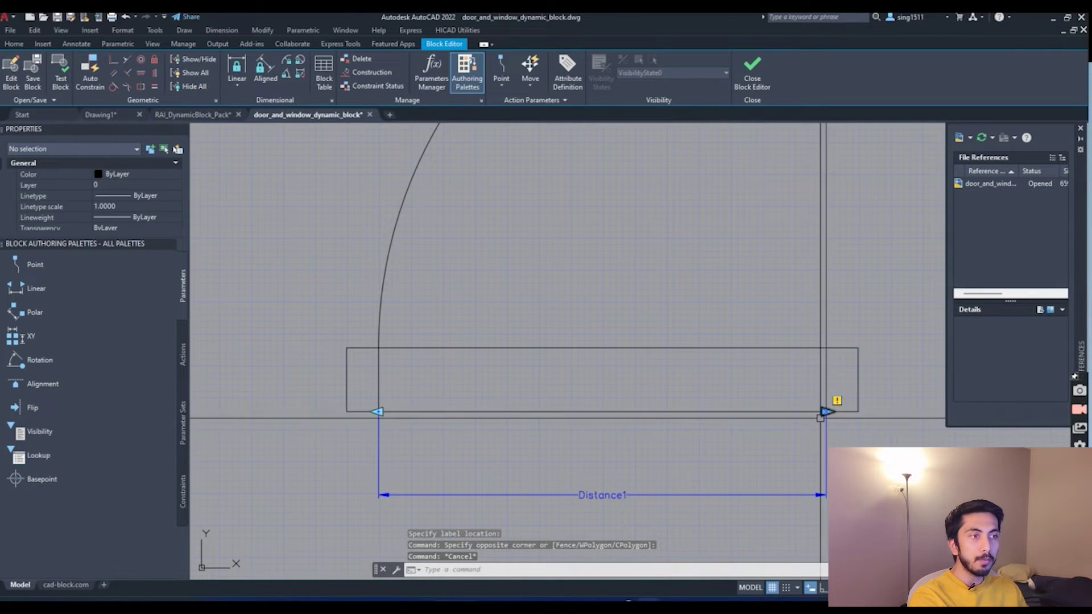
{"action": "scroll", "coordinate": [612, 469], "scroll_direction": "down", "scroll_amount": 2}
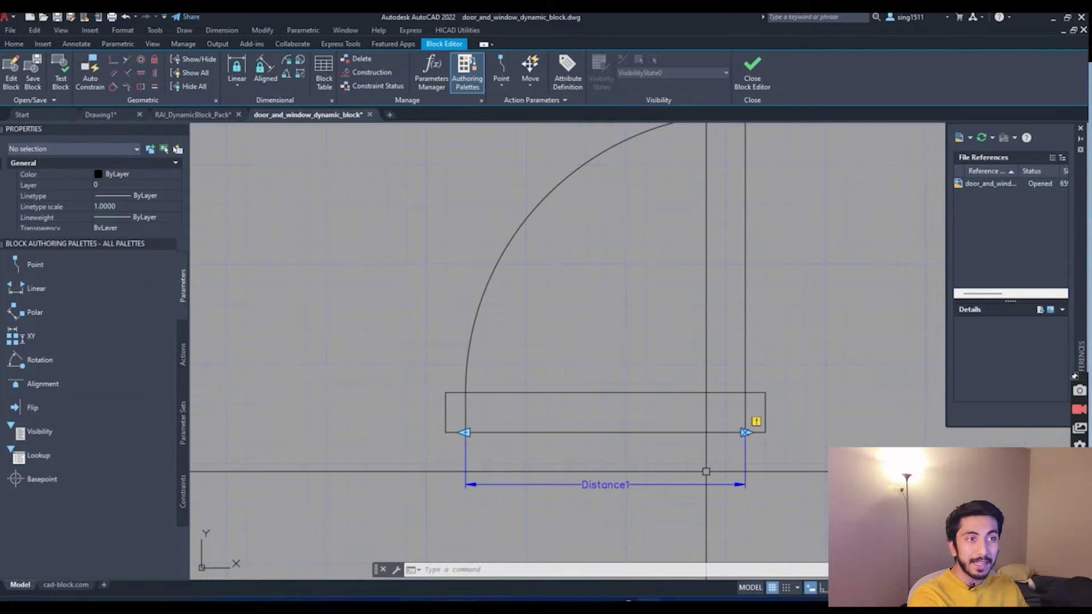
{"action": "scroll", "coordinate": [706, 472], "scroll_direction": "down", "scroll_amount": 5}
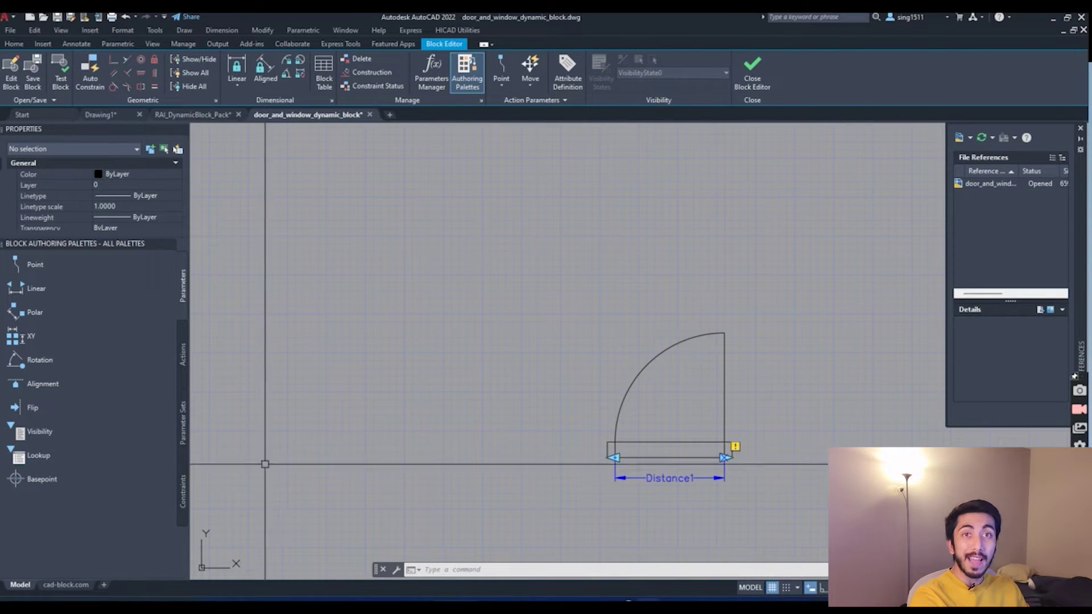
Start a Stretch action on the linear parameter's left point, with a stretch frame around the left jamb
{"action": "left_click", "coordinate": [183, 358]}
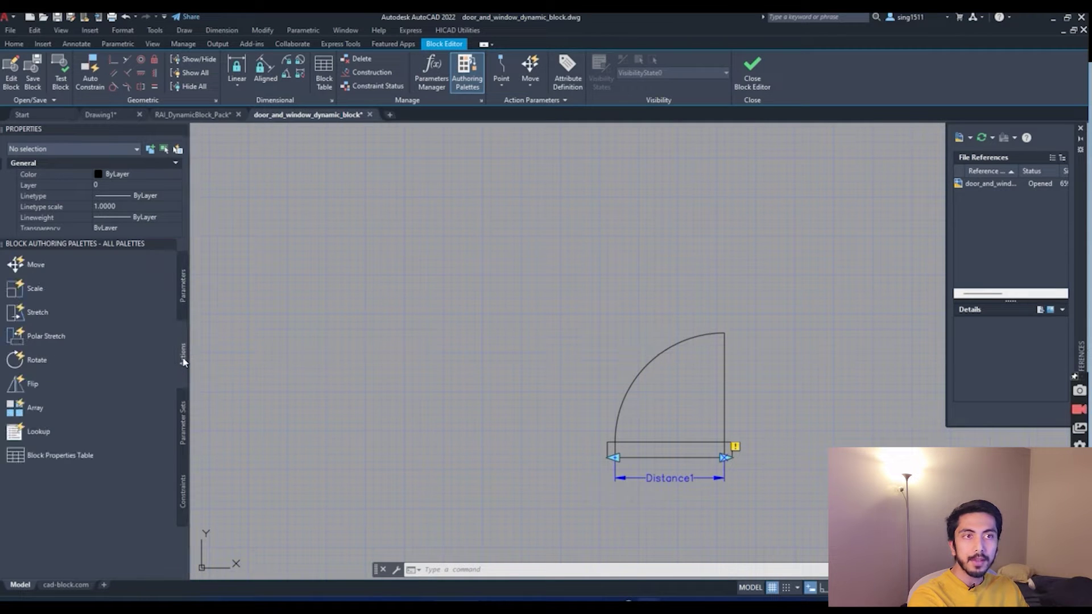
{"action": "left_click", "coordinate": [42, 317]}
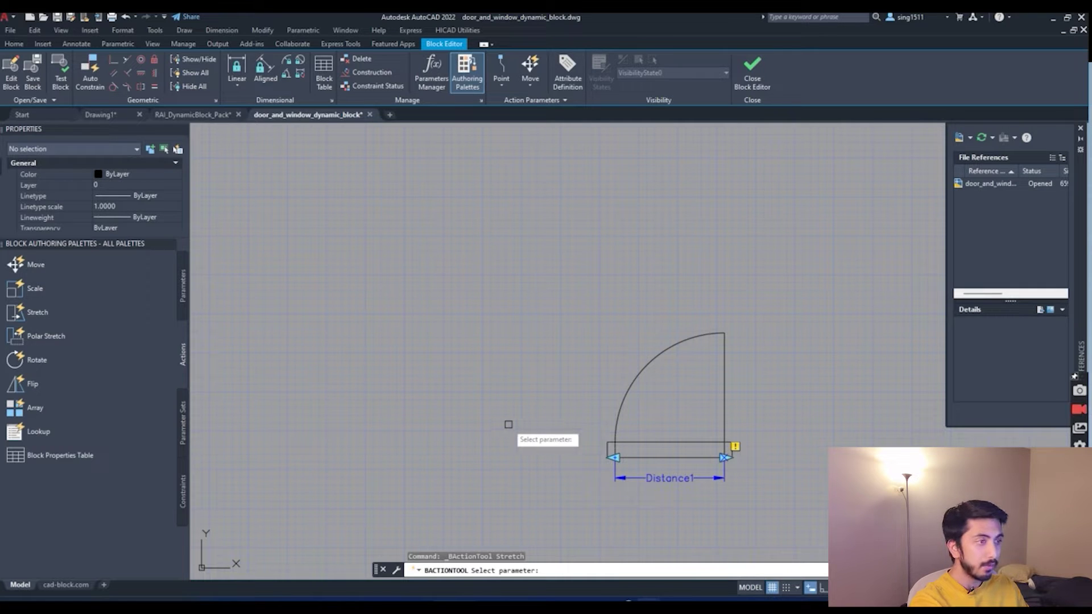
{"action": "left_click", "coordinate": [672, 478]}
{"action": "scroll", "coordinate": [603, 495], "scroll_direction": "up", "scroll_amount": 3}
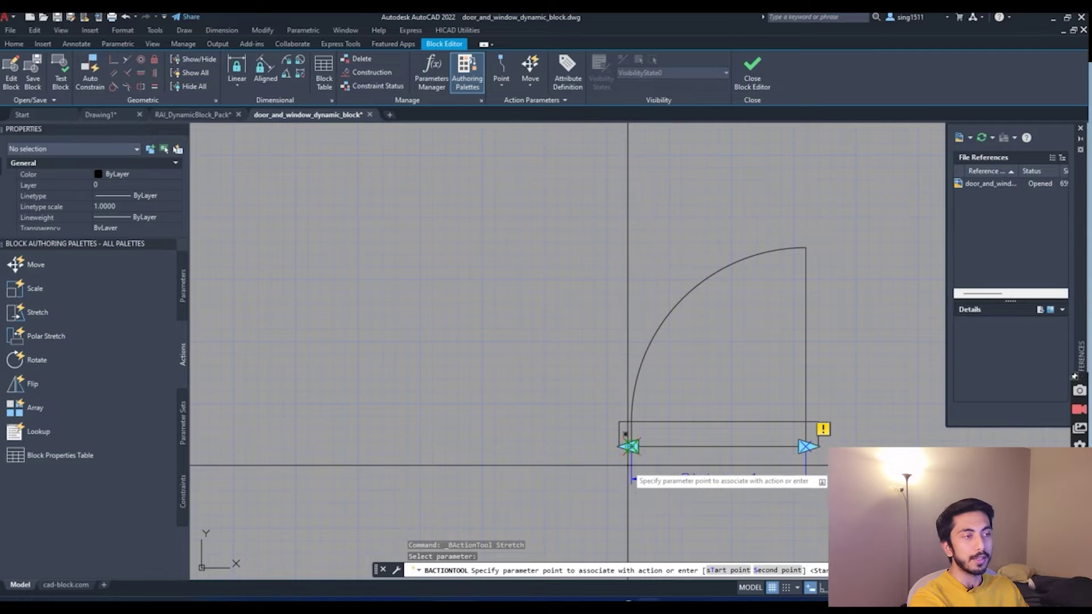
{"action": "left_click", "coordinate": [630, 446]}
{"action": "scroll", "coordinate": [548, 446], "scroll_direction": "down", "scroll_amount": 3}
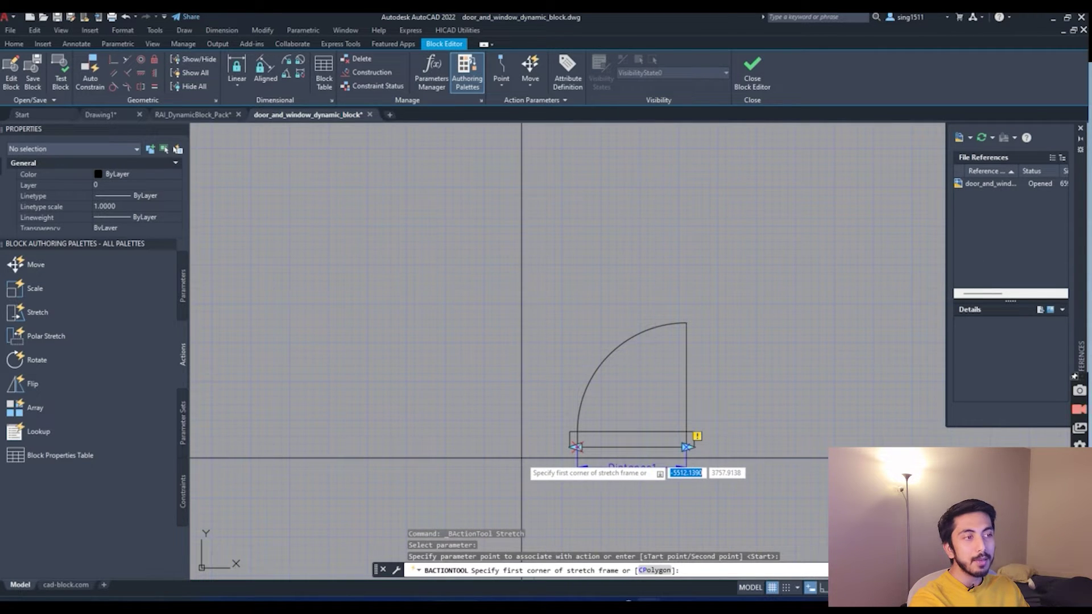
{"action": "scroll", "coordinate": [536, 455], "scroll_direction": "up", "scroll_amount": 2}
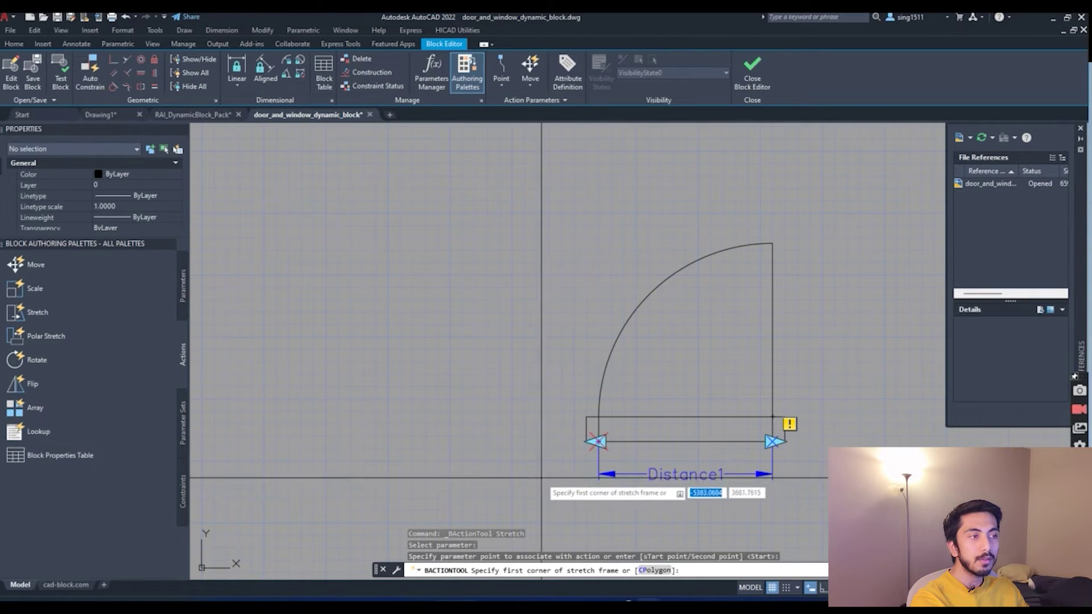
{"action": "left_click", "coordinate": [560, 465]}
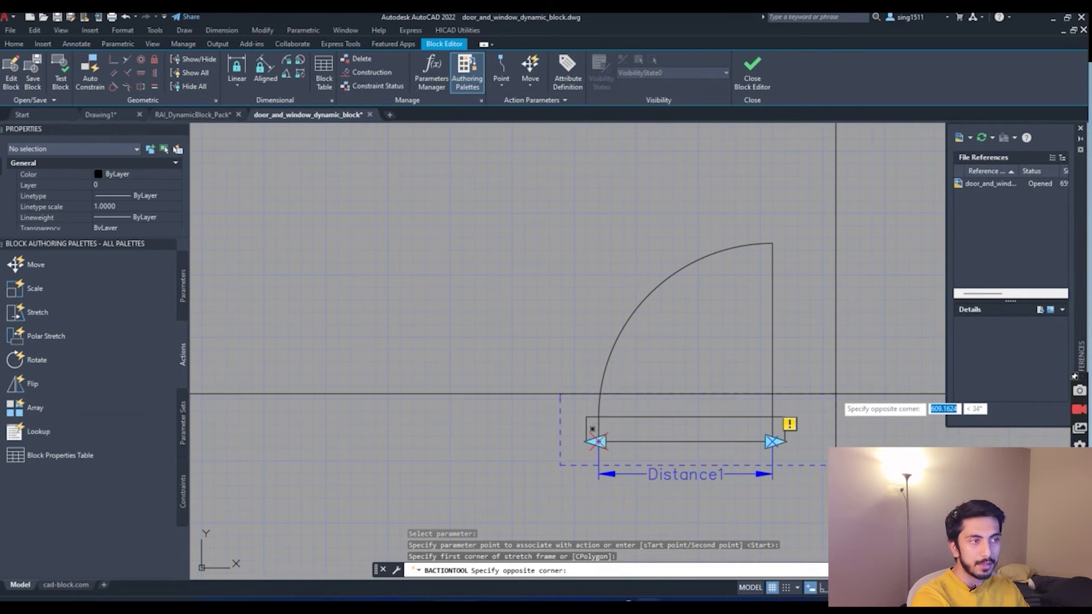
{"action": "left_click", "coordinate": [630, 393]}
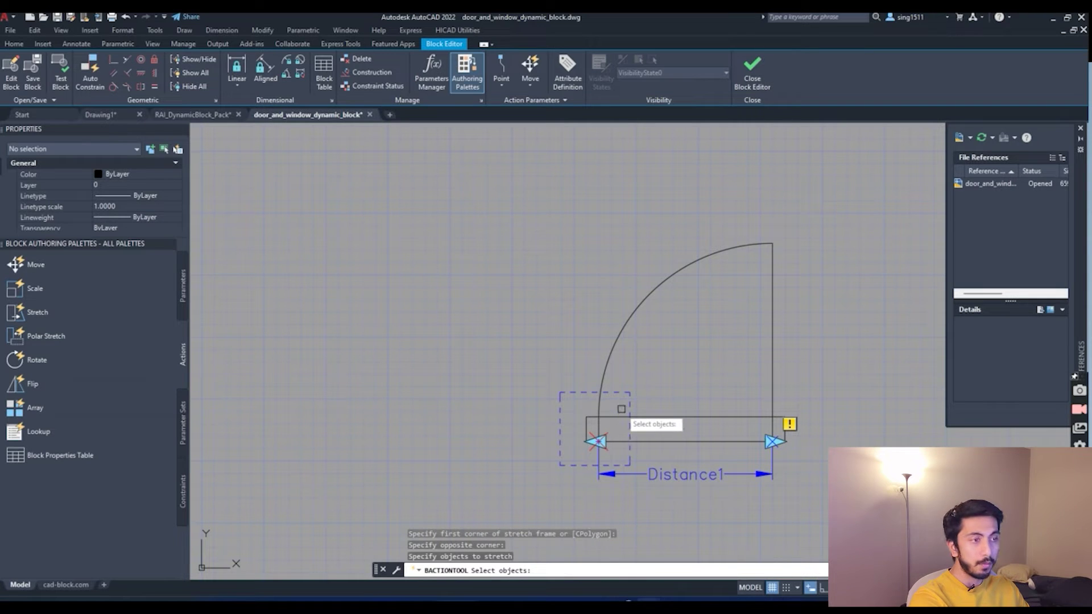
Assign the lower and upper threshold lines, the left jamb, and the door leaf with its swing arc to the stretch action
{"action": "scroll", "coordinate": [620, 408], "scroll_direction": "up", "scroll_amount": 2}
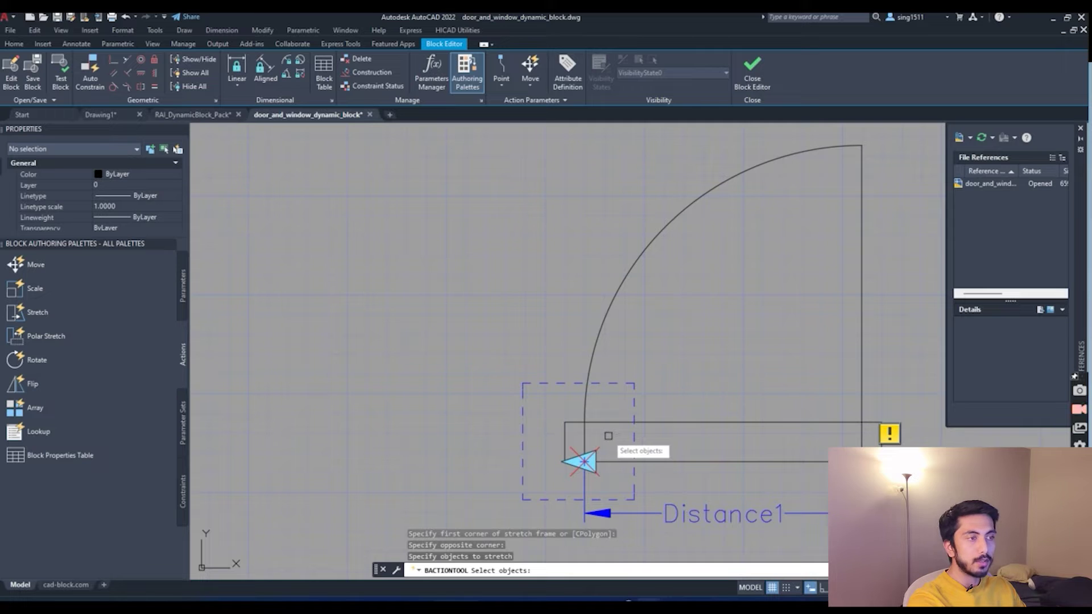
{"action": "left_click", "coordinate": [615, 459]}
{"action": "left_click", "coordinate": [615, 424]}
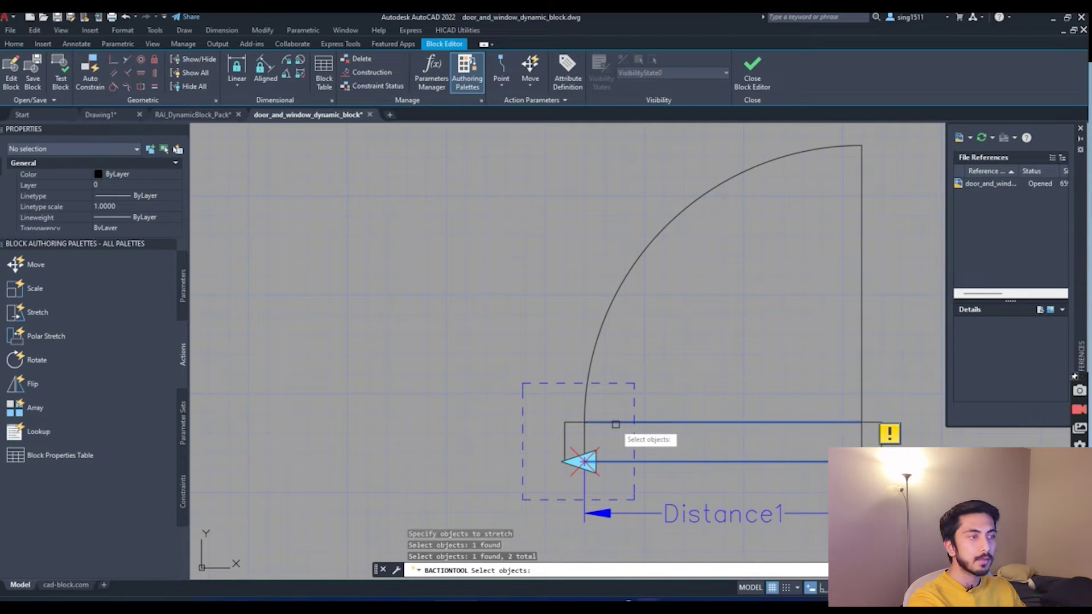
{"action": "left_click", "coordinate": [585, 431]}
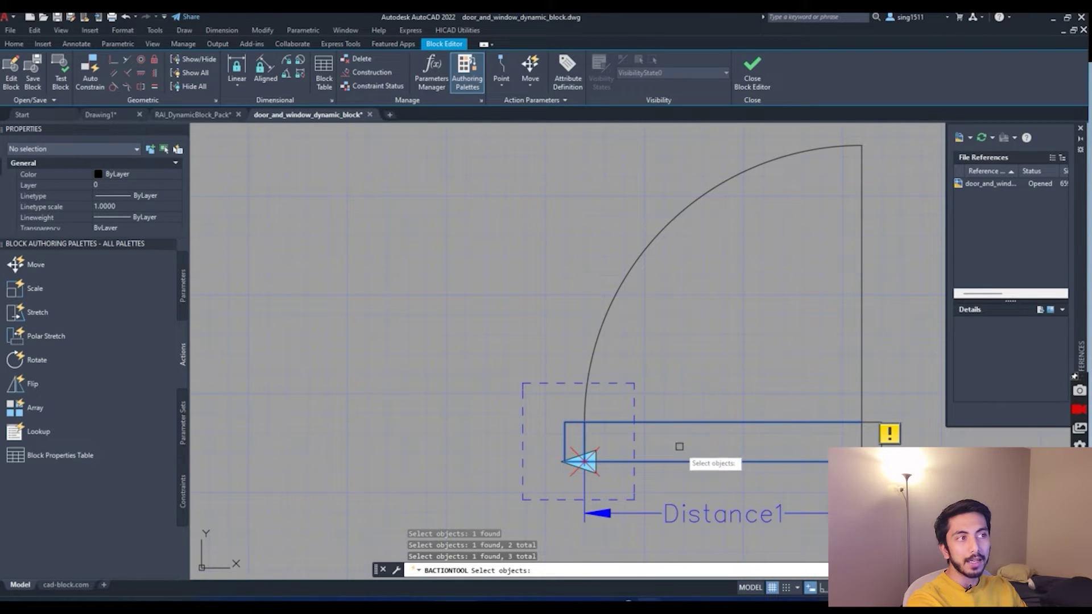
{"action": "left_click", "coordinate": [613, 288]}
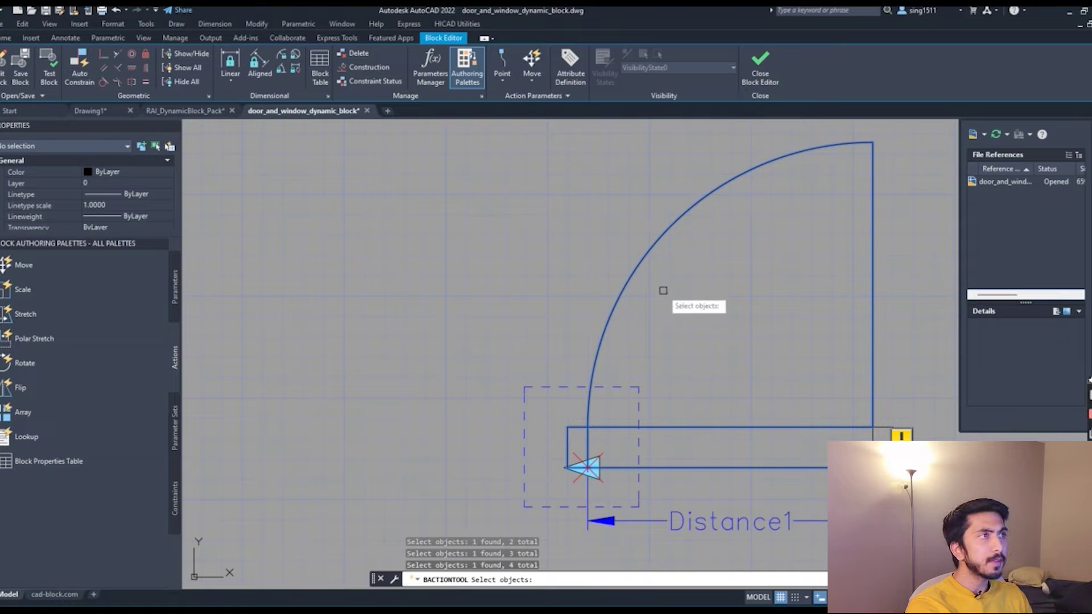
{"action": "key", "text": "Return"}
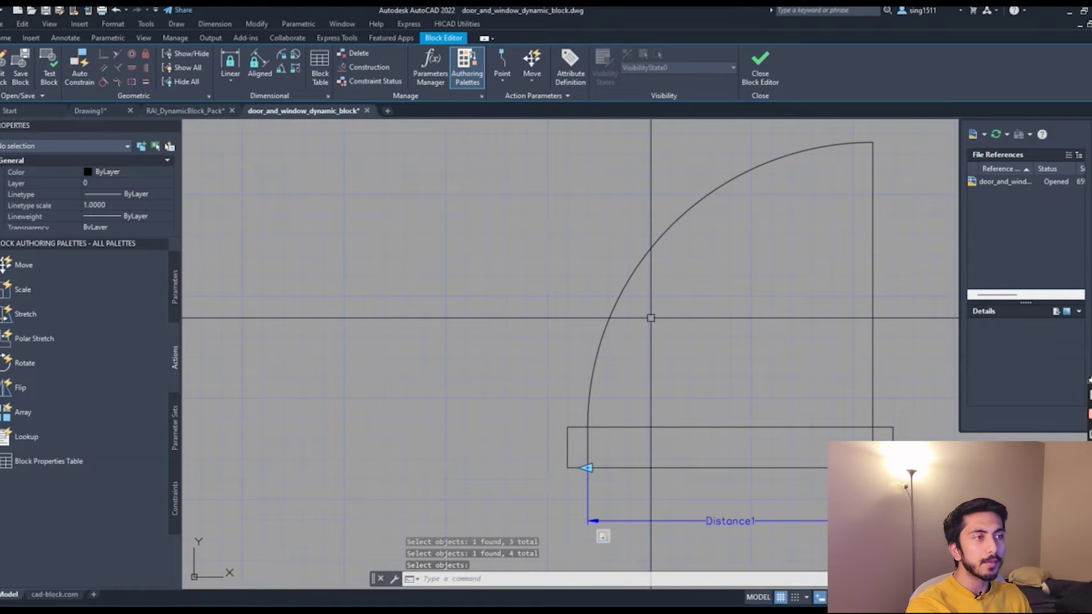
Close the Block Editor, saving the changes to Single Door, and select the door block in the drawing
{"action": "left_click", "coordinate": [760, 64]}
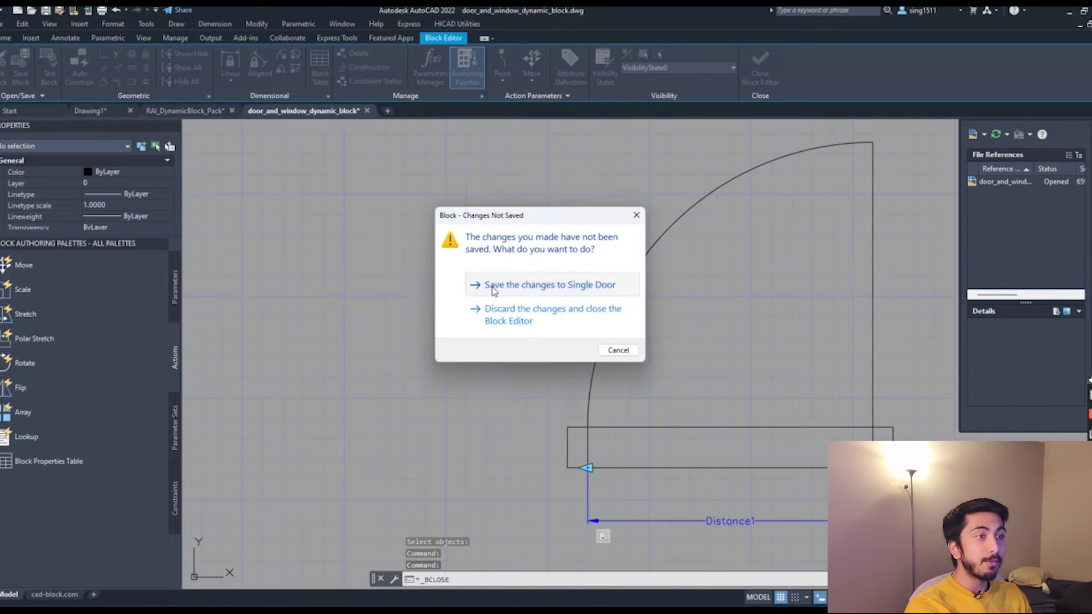
{"action": "left_click", "coordinate": [493, 284]}
{"action": "left_click", "coordinate": [565, 406]}
{"action": "left_click", "coordinate": [511, 348]}
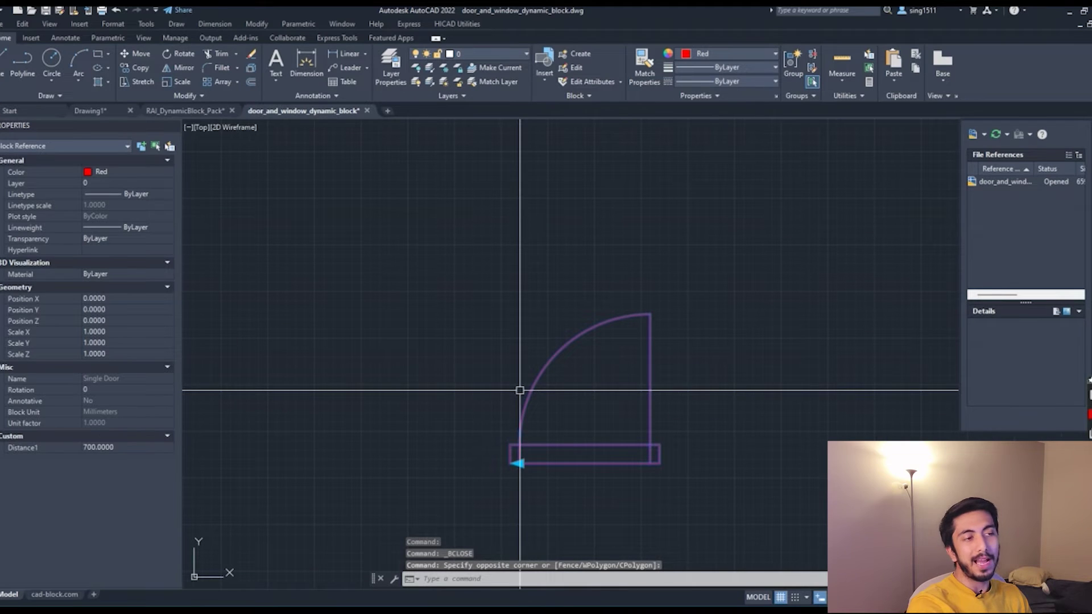
Test the stretch with the door's left grip, widening the opening to about 1165 and narrowing it to about 786
{"action": "scroll", "coordinate": [520, 477], "scroll_direction": "up", "scroll_amount": 5}
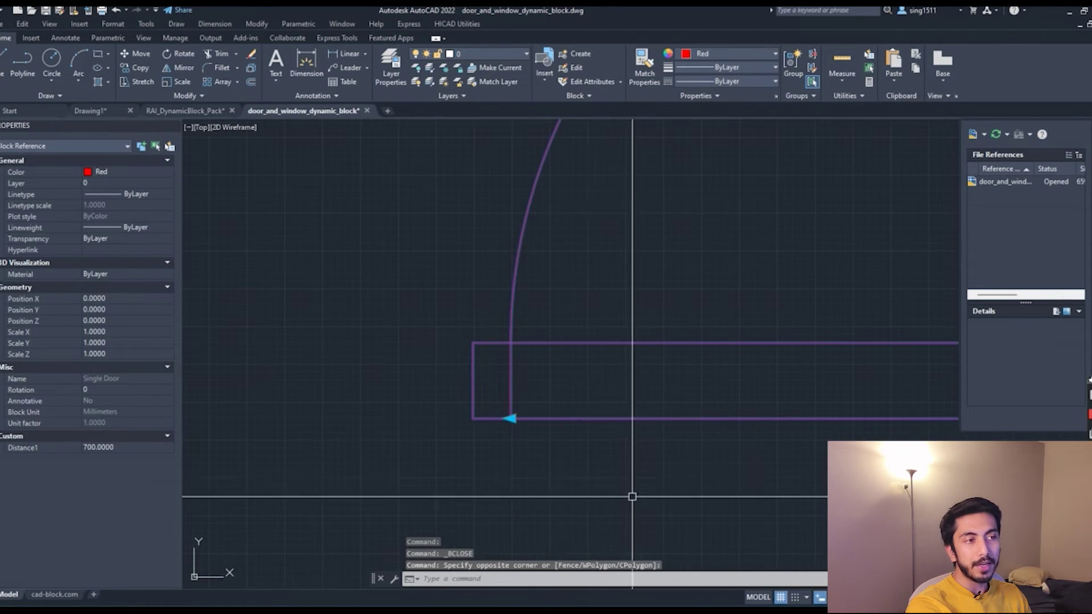
{"action": "scroll", "coordinate": [512, 451], "scroll_direction": "down", "scroll_amount": 2}
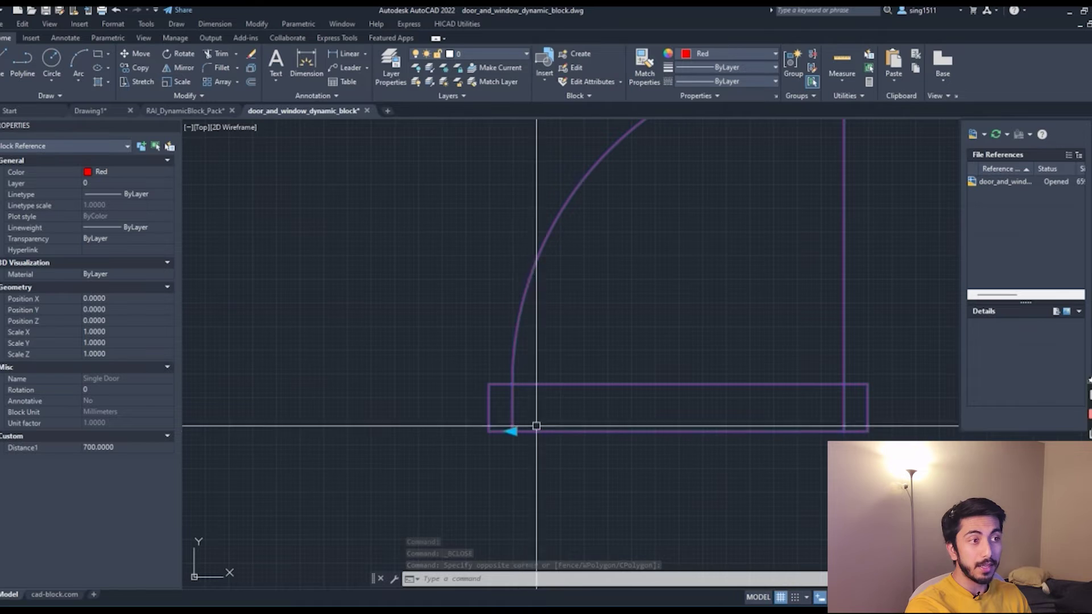
{"action": "scroll", "coordinate": [546, 432], "scroll_direction": "down", "scroll_amount": 2}
{"action": "left_click", "coordinate": [563, 447]}
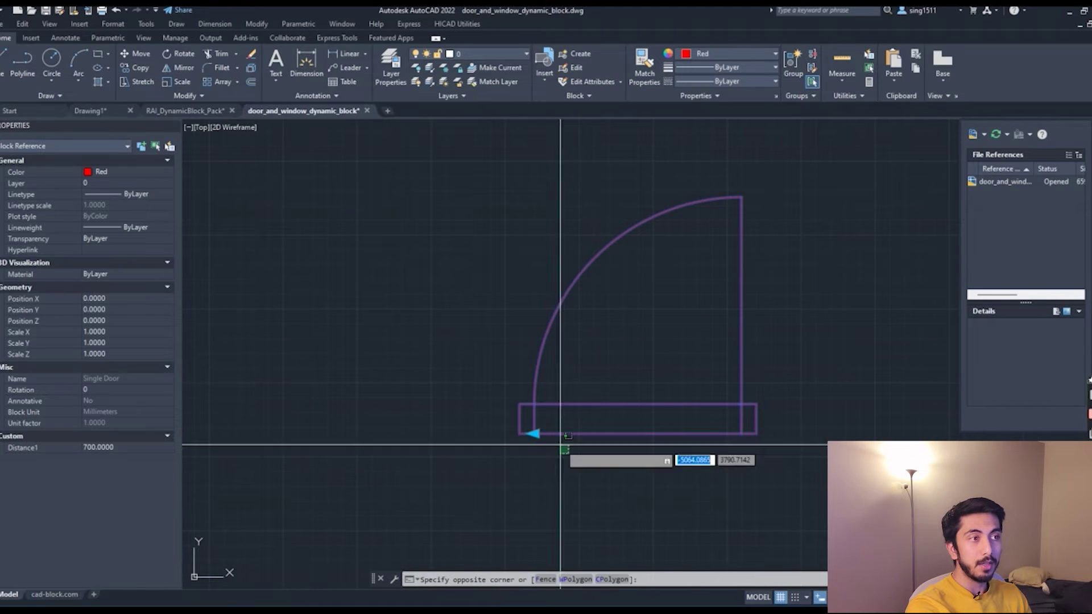
{"action": "left_click", "coordinate": [534, 434]}
{"action": "left_click", "coordinate": [534, 433]}
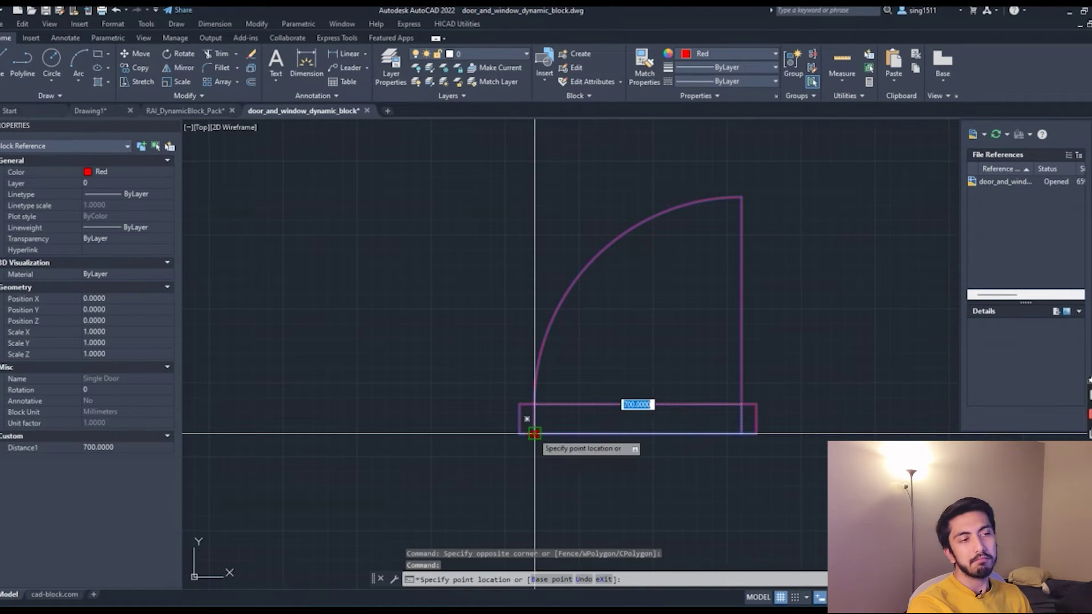
{"action": "left_click", "coordinate": [395, 433]}
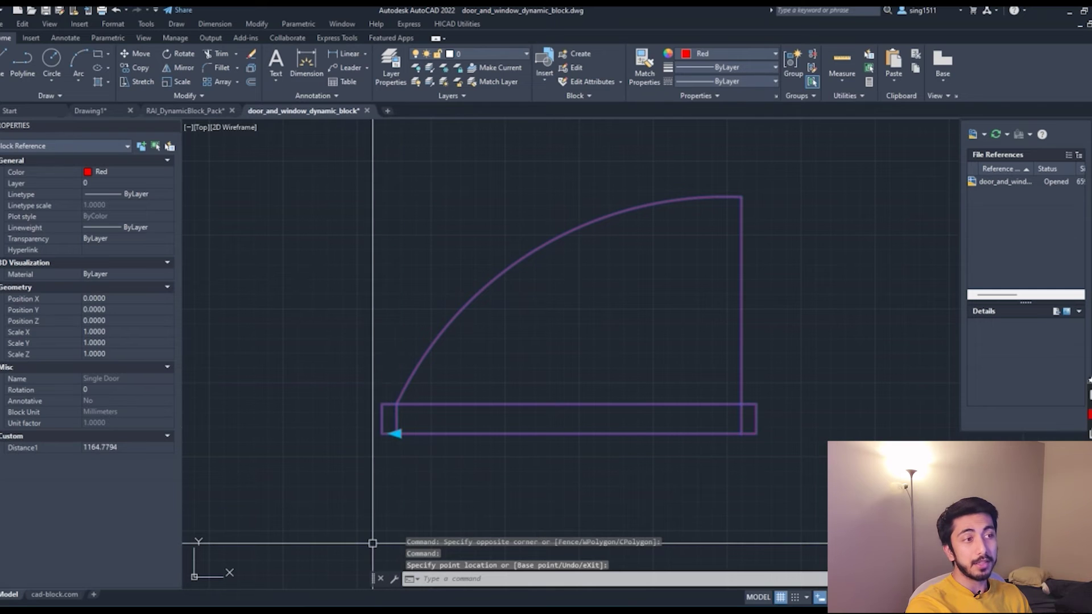
{"action": "left_click", "coordinate": [396, 434]}
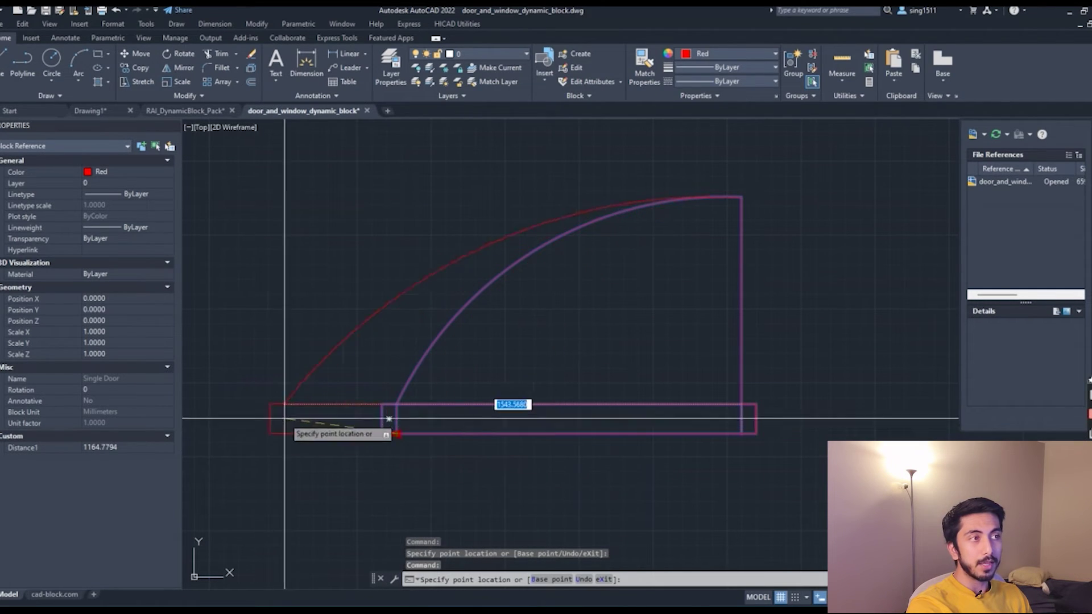
{"action": "left_click", "coordinate": [508, 434]}
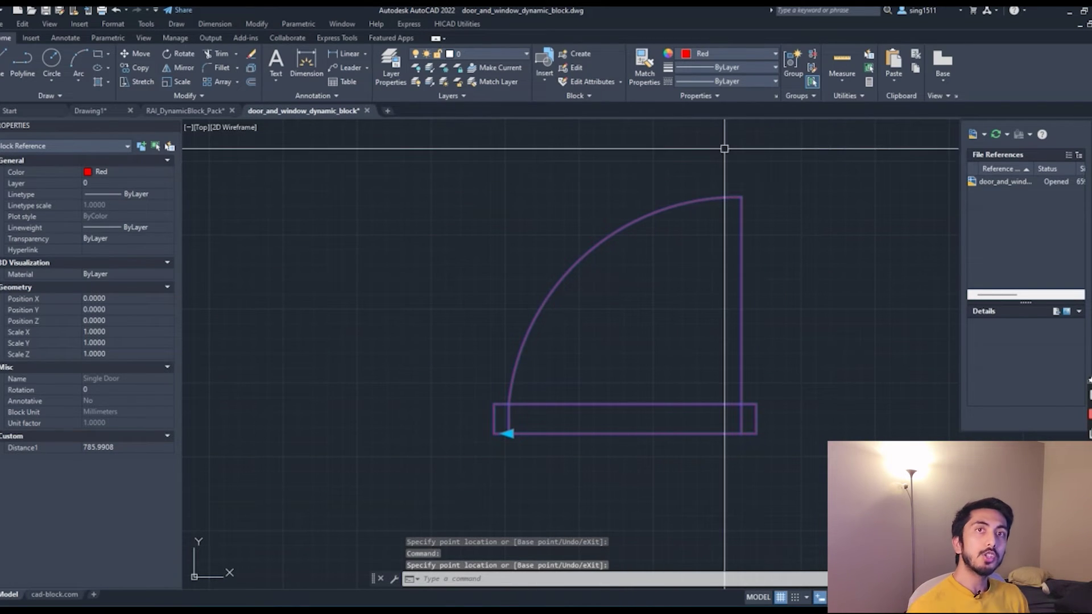
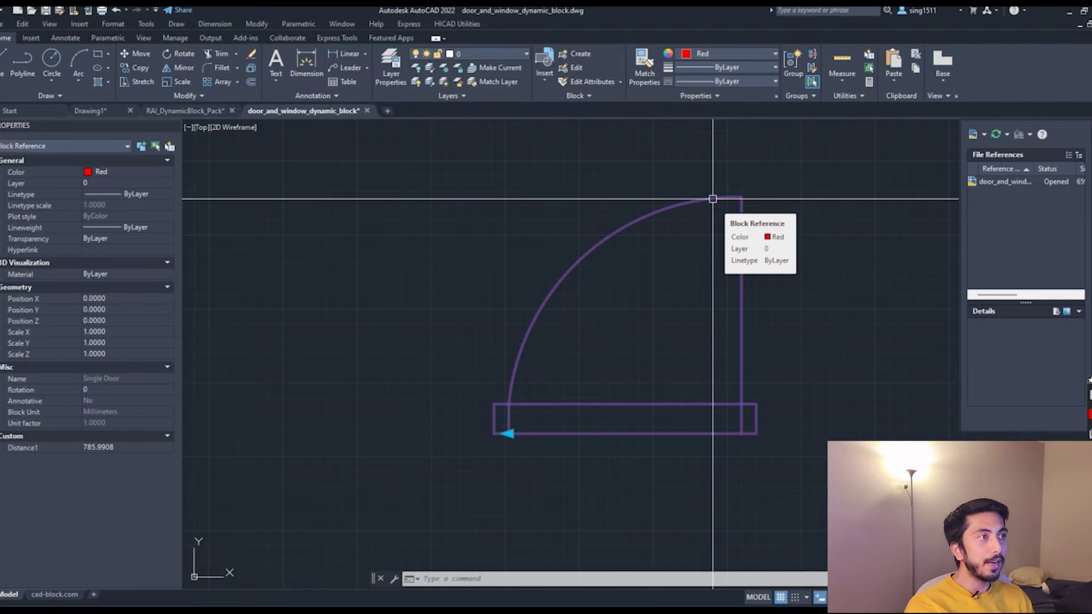
Reopen the Single Door block definition in the Block Editor
{"action": "right_click", "coordinate": [682, 210]}
{"action": "left_click", "coordinate": [705, 256]}
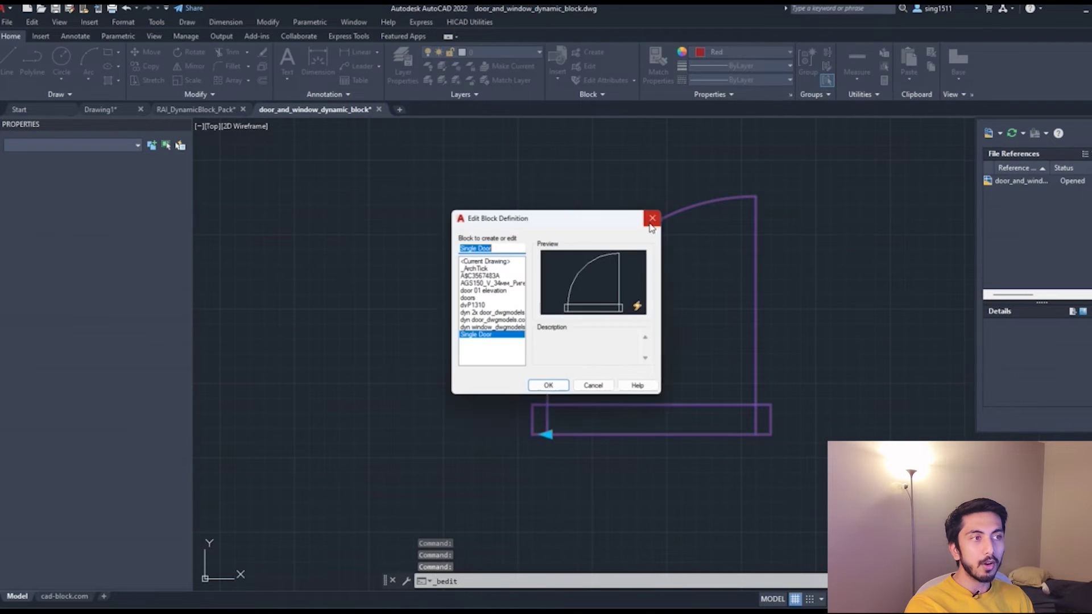
{"action": "left_click", "coordinate": [550, 387]}
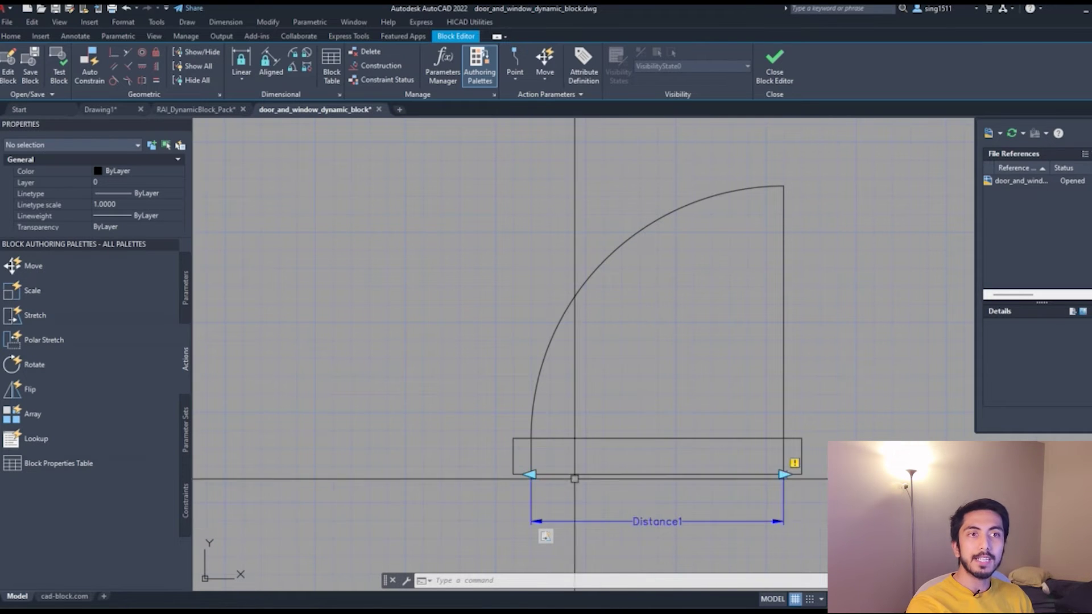
{"action": "right_click", "coordinate": [547, 535]}
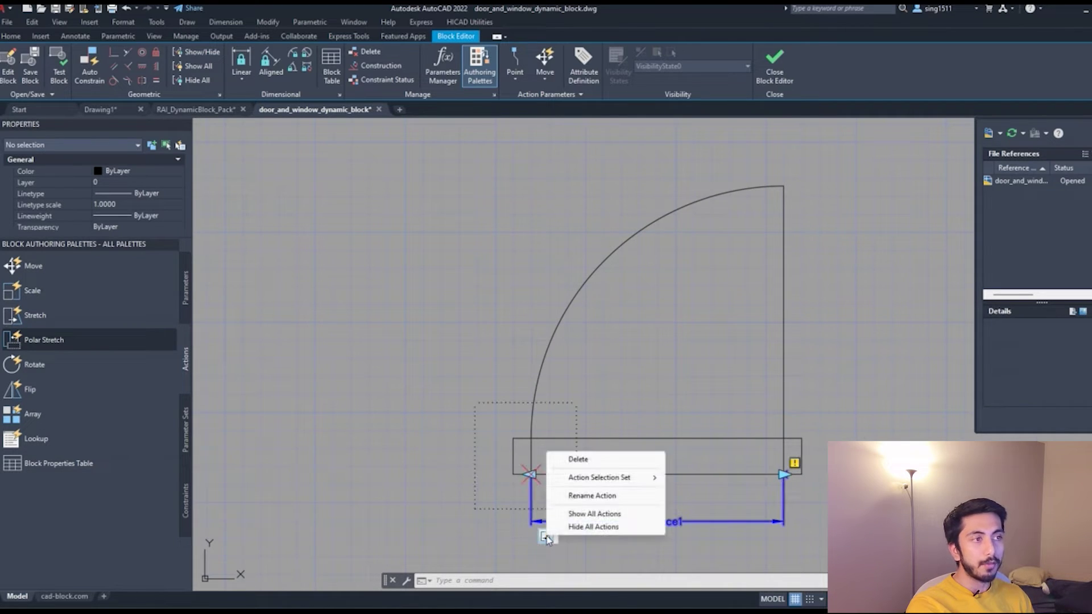
{"action": "left_click", "coordinate": [622, 345]}
{"action": "key", "text": "Escape"}
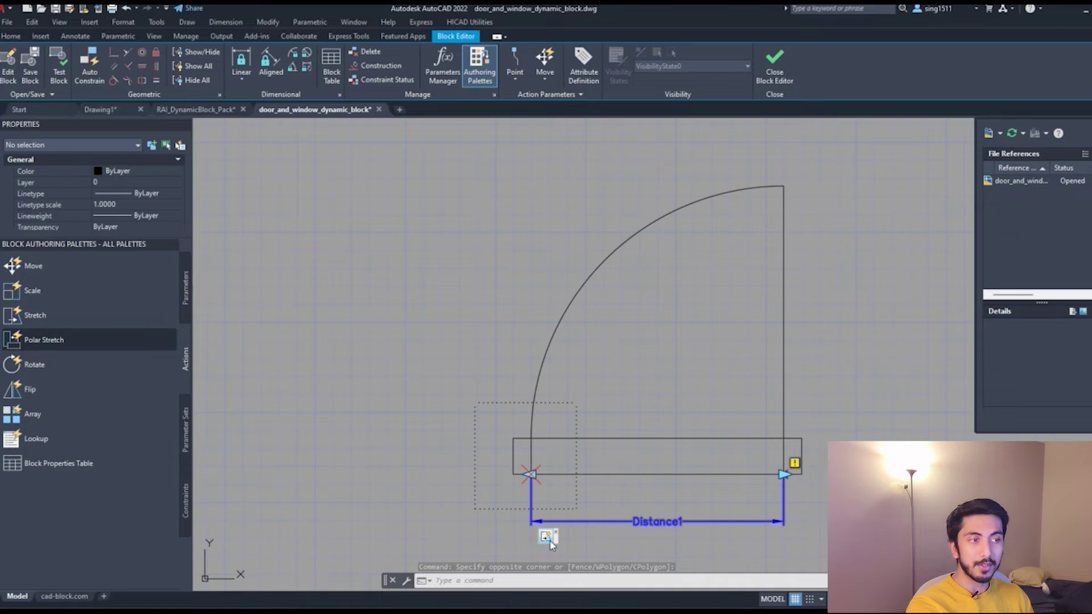
Start modifying the stretch action's selection set, respecifying the same stretch frame around the left jamb from its existing corners
{"action": "left_click", "coordinate": [547, 536]}
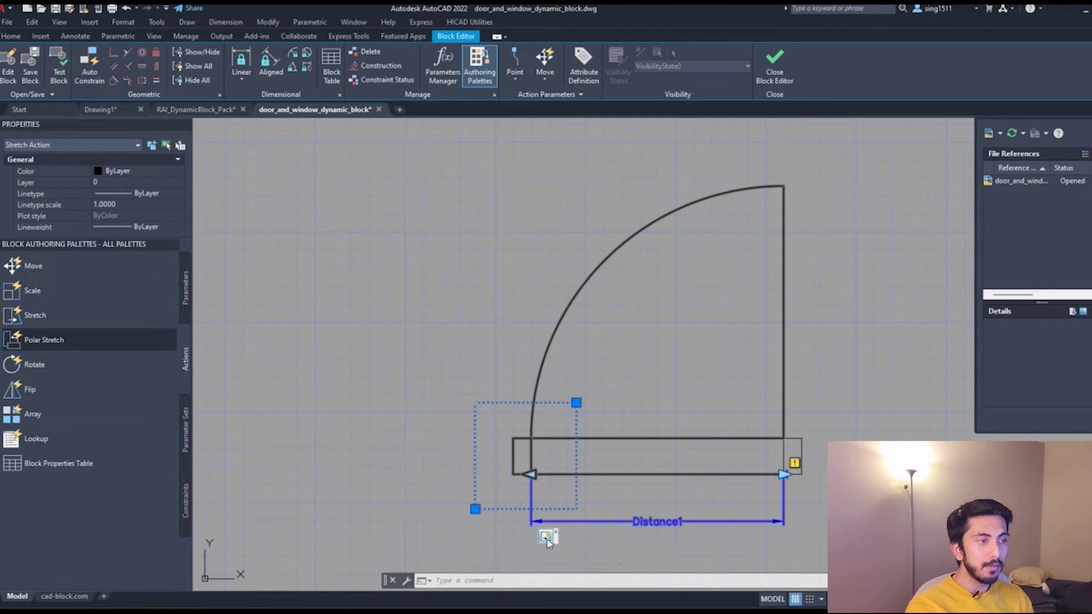
{"action": "right_click", "coordinate": [547, 542]}
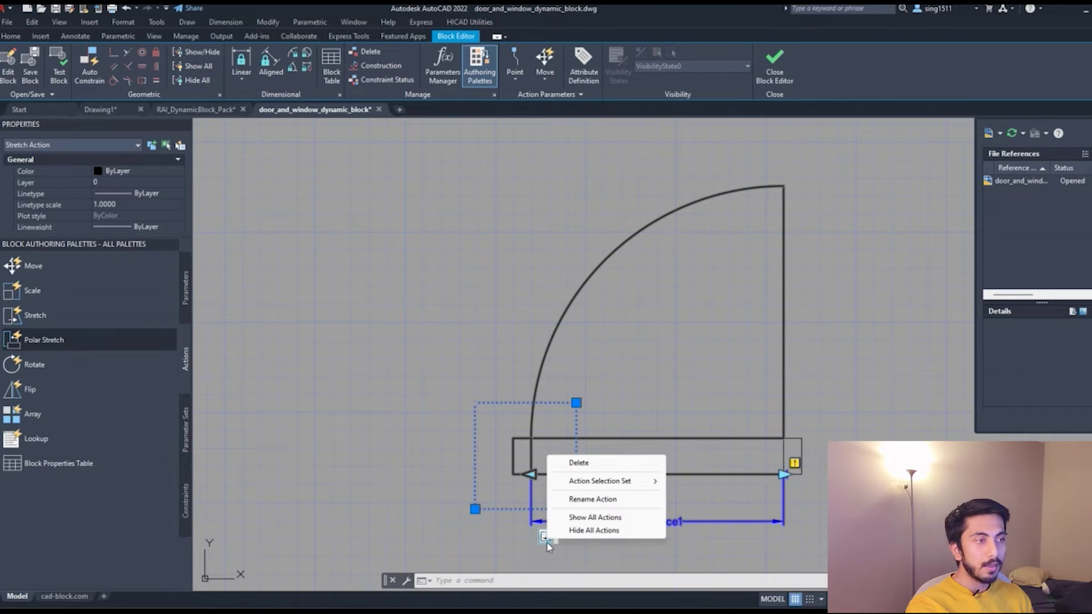
{"action": "mouse_move", "coordinate": [600, 490]}
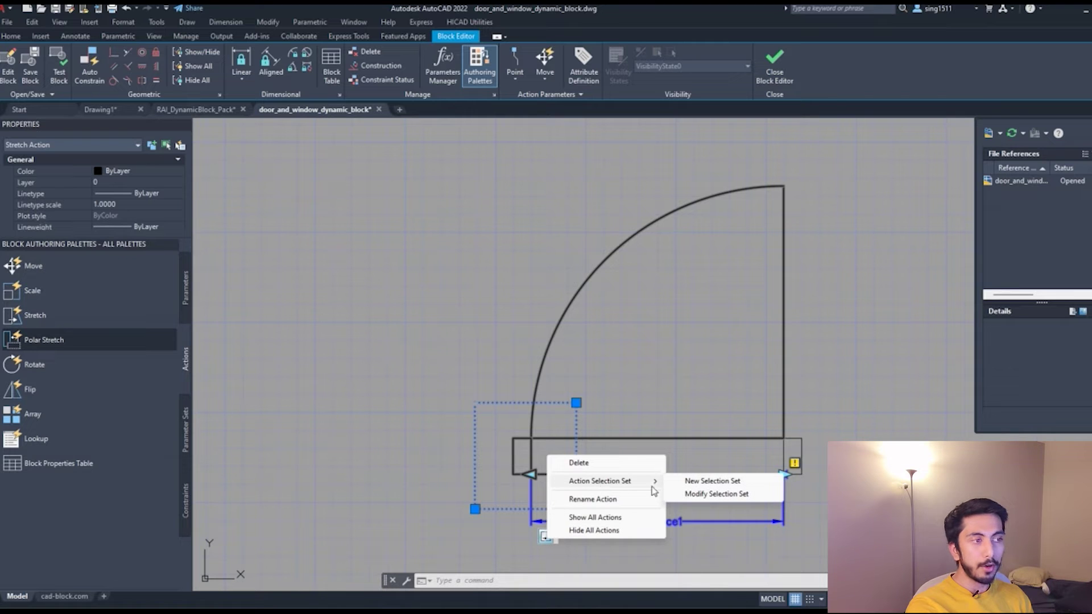
{"action": "left_click", "coordinate": [716, 495]}
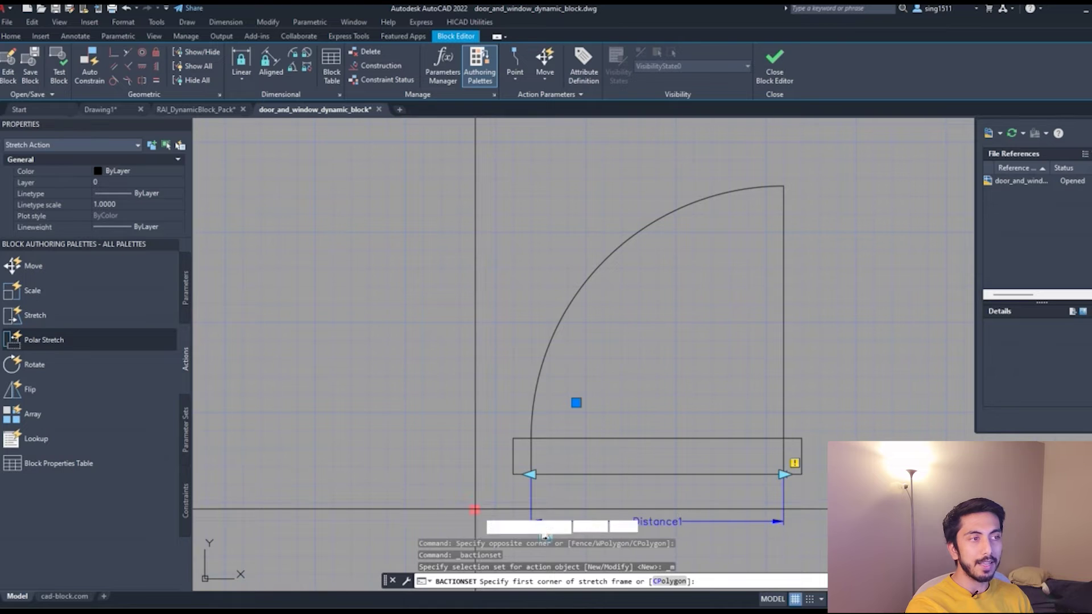
{"action": "left_click", "coordinate": [475, 509]}
{"action": "left_click", "coordinate": [576, 403]}
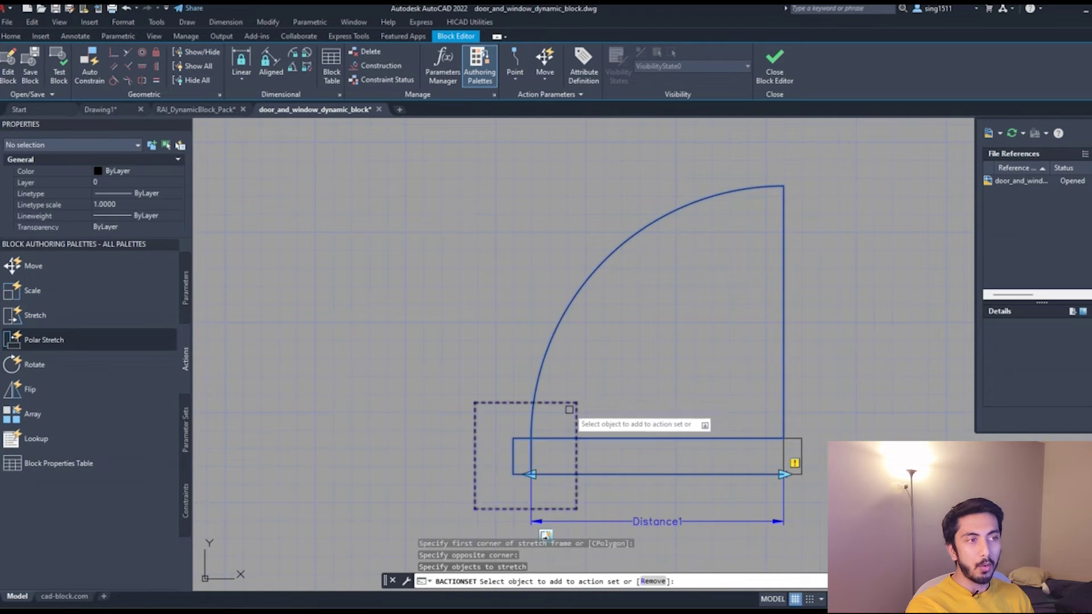
Remove the door leaf and swing arc from the stretch action's selection set
{"action": "right_click", "coordinate": [530, 420]}
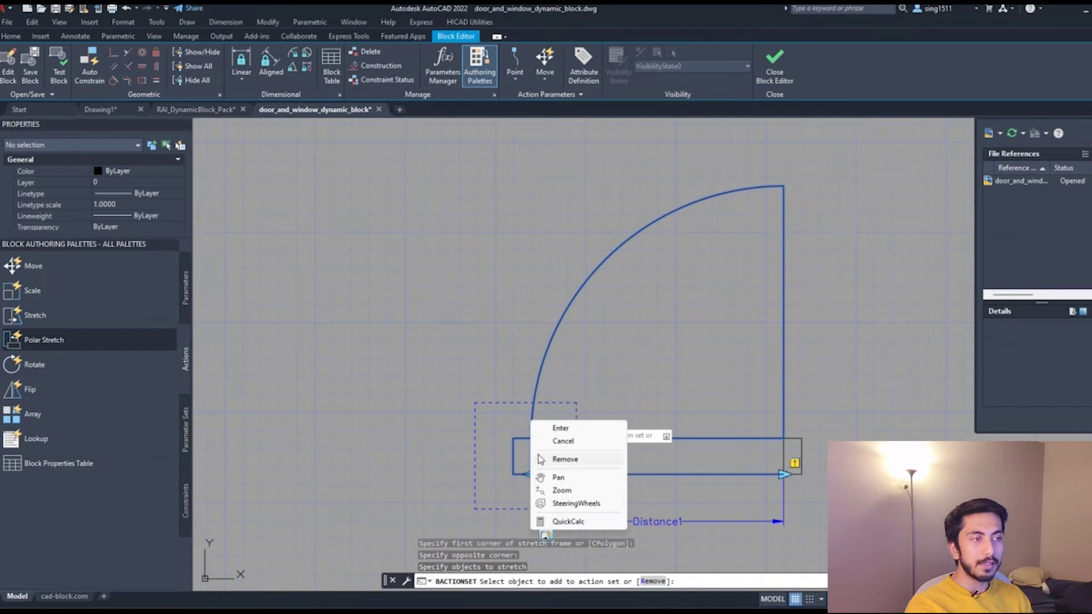
{"action": "left_click", "coordinate": [565, 460]}
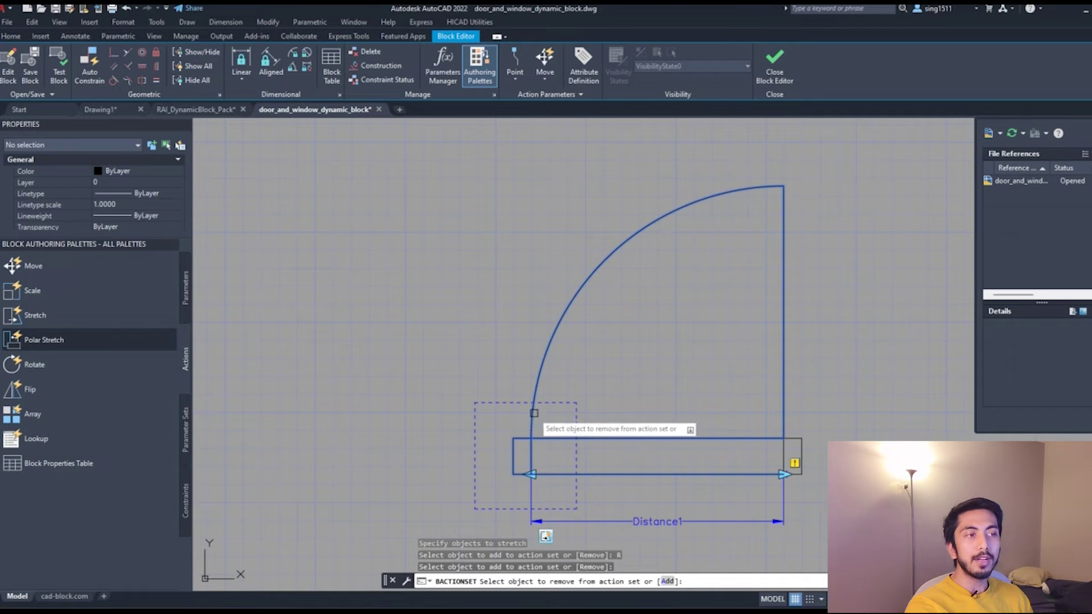
{"action": "left_click", "coordinate": [534, 414]}
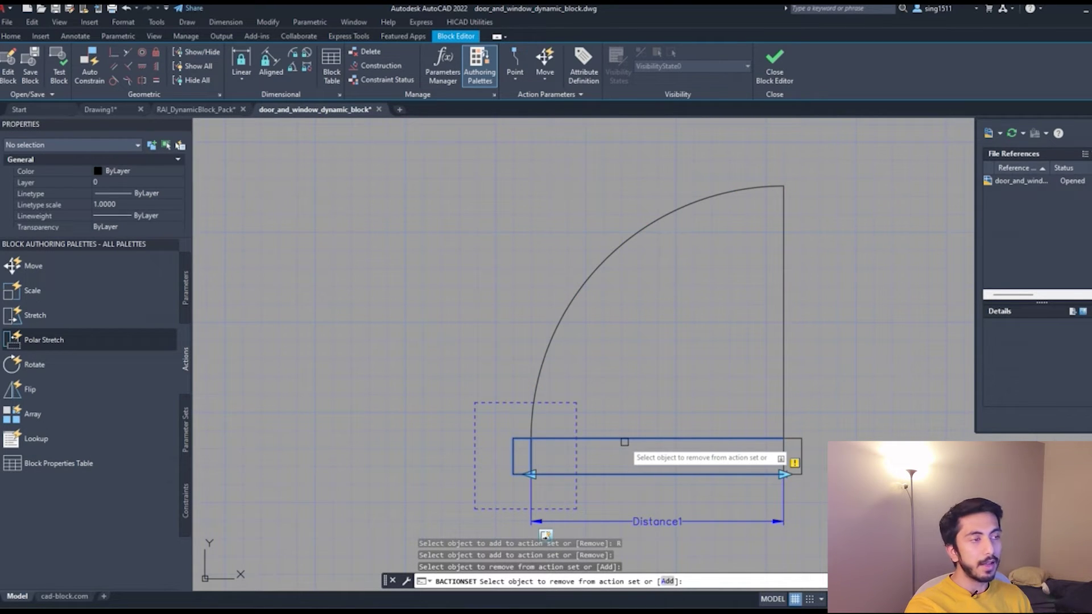
{"action": "key", "text": "Return"}
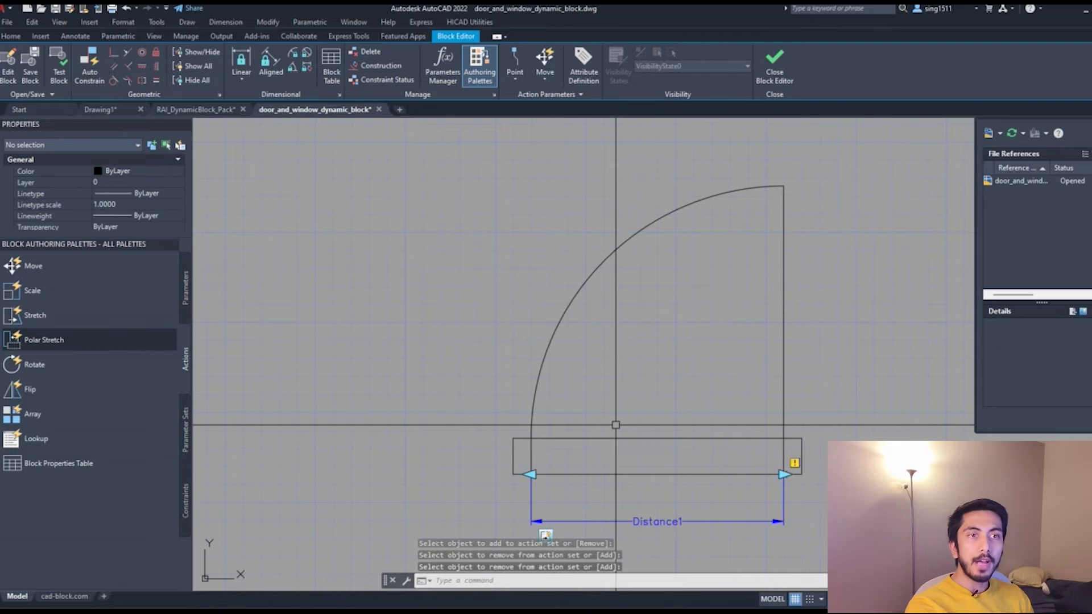
Attach a Scale action to the Distance1 parameter for the door leaf and swing arc, and close the Block Editor saving the changes
{"action": "left_click", "coordinate": [55, 290]}
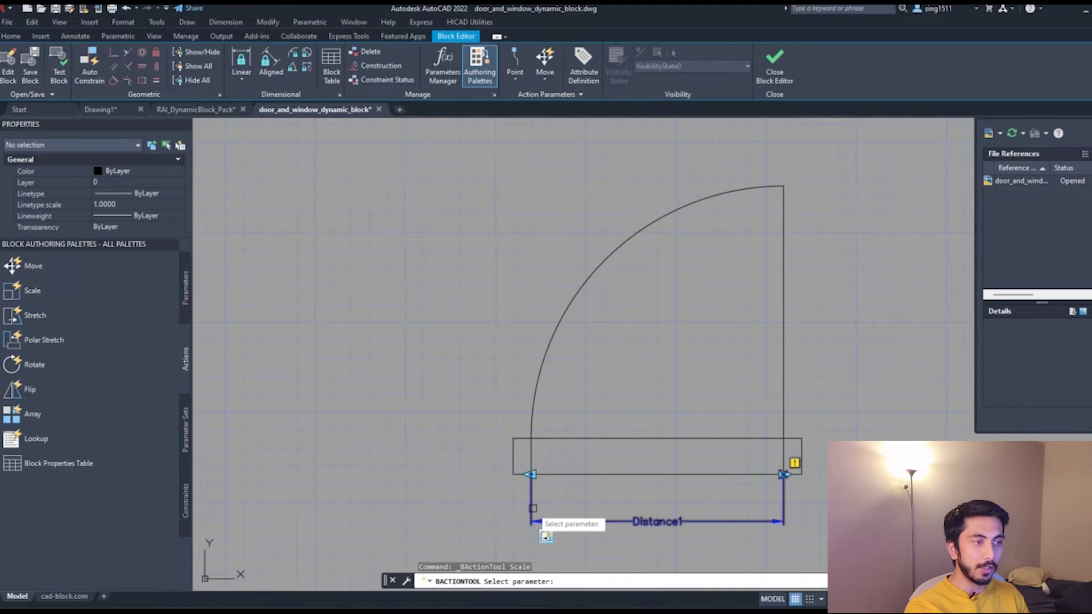
{"action": "left_click", "coordinate": [605, 520]}
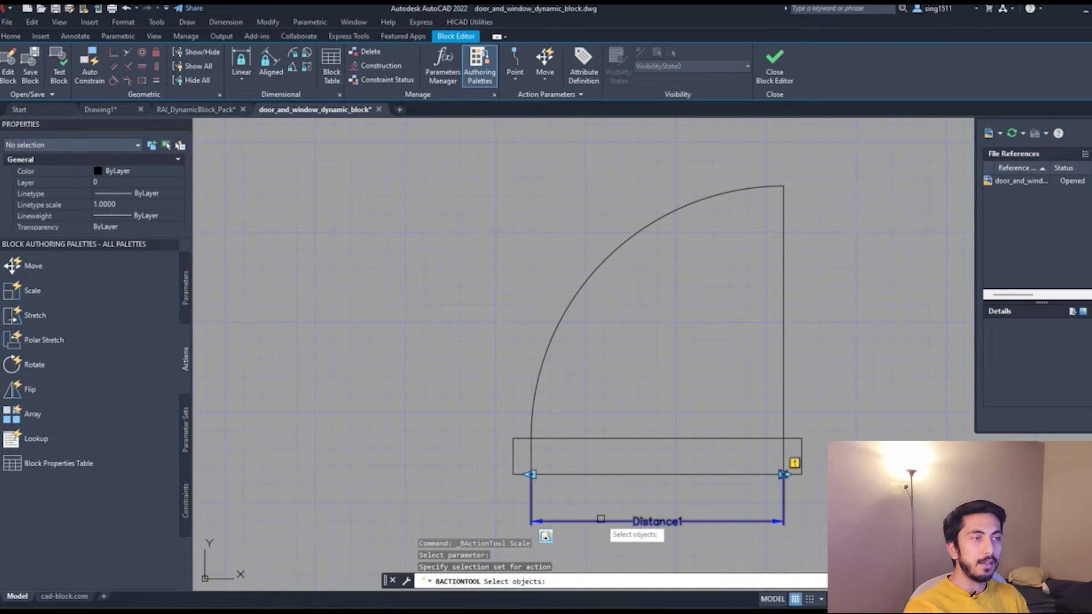
{"action": "left_click", "coordinate": [589, 380]}
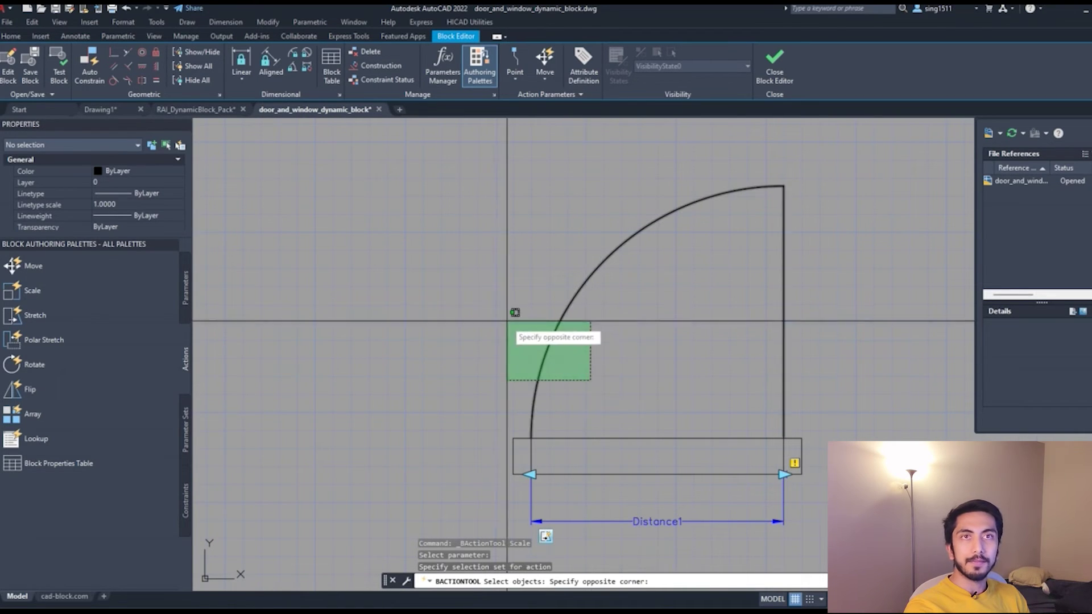
{"action": "left_click", "coordinate": [510, 327]}
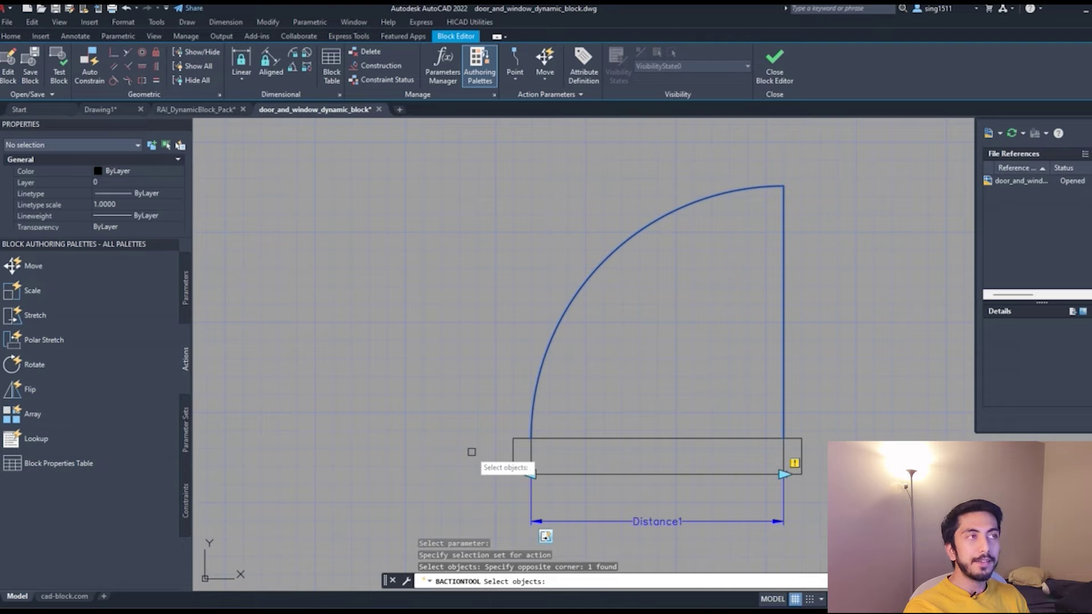
{"action": "key", "text": "Return"}
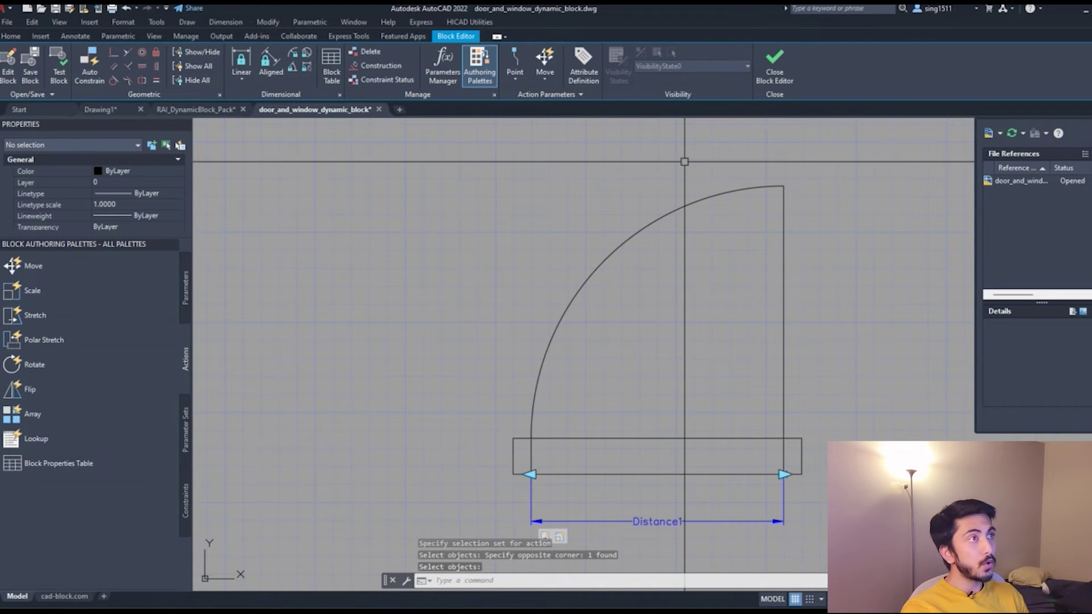
{"action": "left_click", "coordinate": [766, 66]}
{"action": "left_click", "coordinate": [492, 293]}
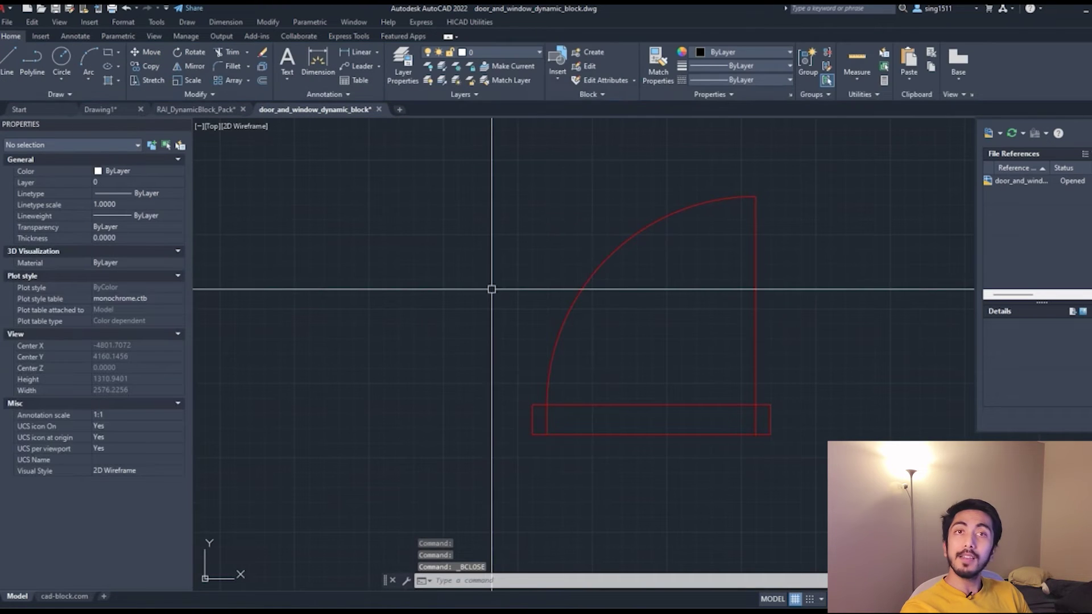
Test the Single Door block with its left grip, widening the opening to about 1084 and narrowing it to about 428
{"action": "left_click_drag", "start_coordinate": [576, 359], "coordinate": [508, 278]}
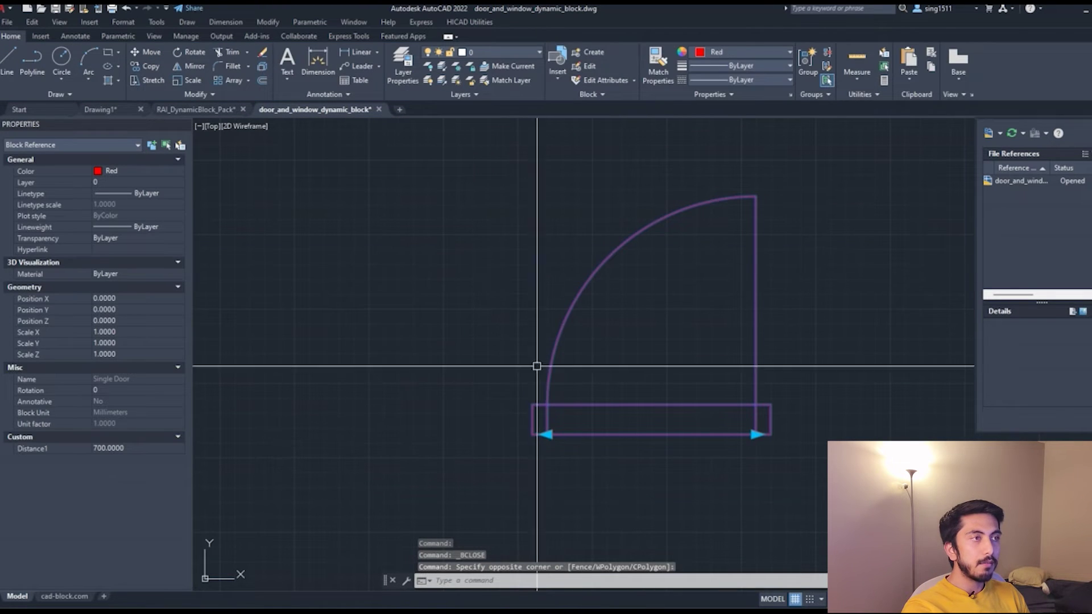
{"action": "left_click", "coordinate": [544, 435]}
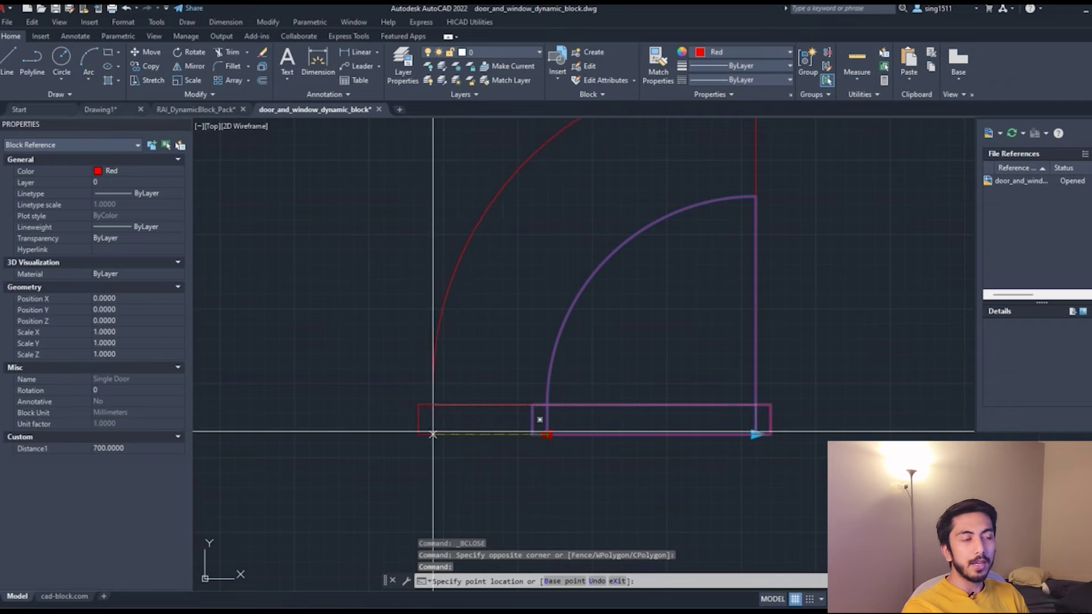
{"action": "left_click", "coordinate": [441, 435]}
{"action": "scroll", "coordinate": [521, 478], "scroll_direction": "down", "scroll_amount": 2}
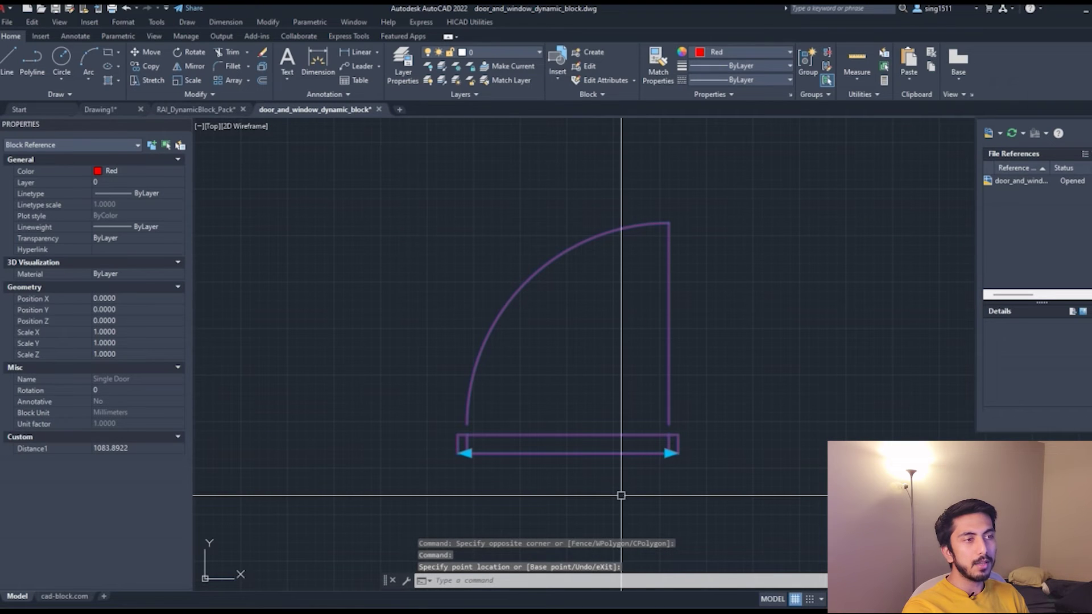
{"action": "left_click", "coordinate": [487, 371]}
{"action": "left_click", "coordinate": [473, 415]}
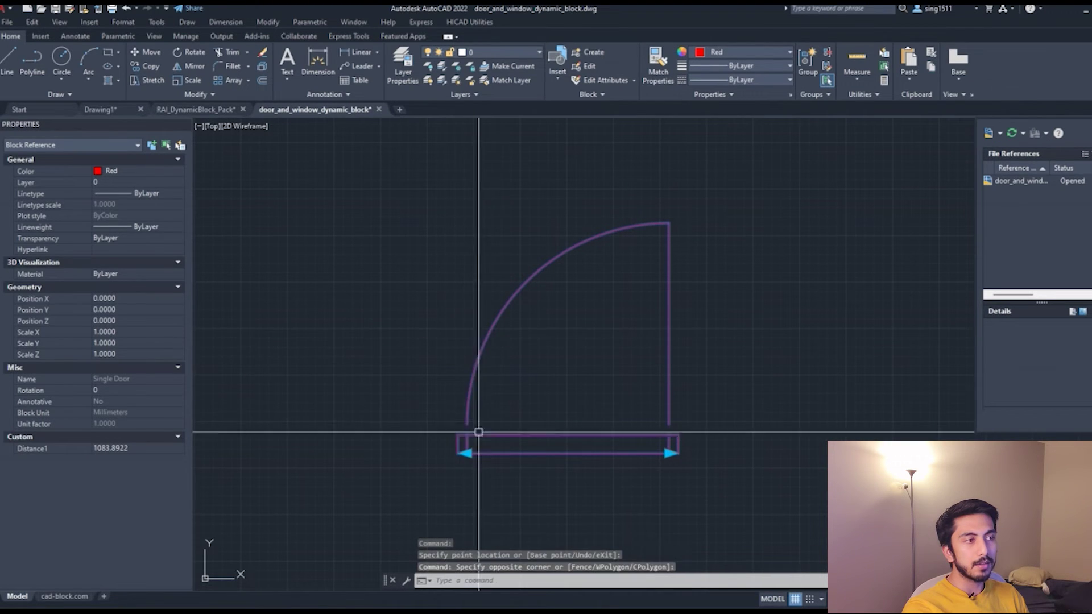
{"action": "left_click", "coordinate": [467, 454]}
{"action": "left_click", "coordinate": [589, 454]}
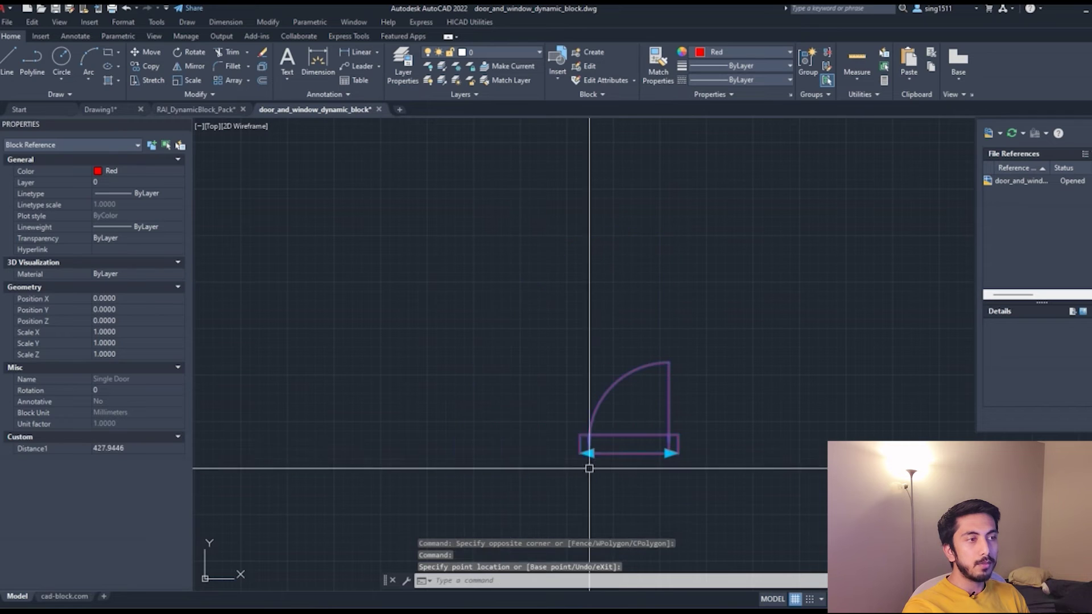
Widen the door opening with its left grip to about 1261 and narrow it to about 617
{"action": "left_click", "coordinate": [589, 453]}
{"action": "left_click", "coordinate": [432, 453]}
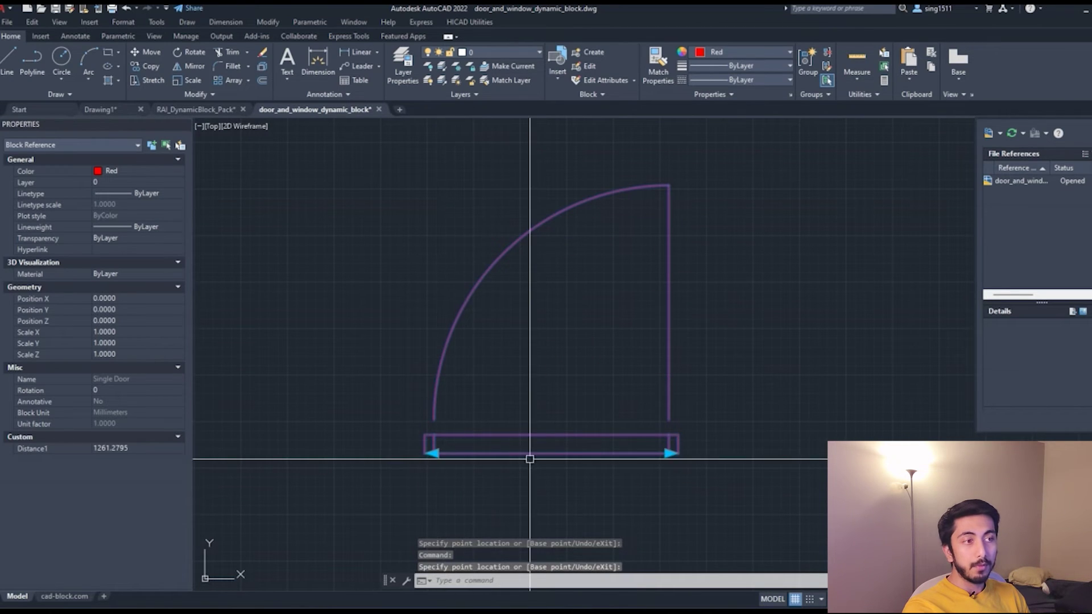
{"action": "left_click", "coordinate": [432, 405]}
{"action": "left_click", "coordinate": [433, 452]}
{"action": "left_click", "coordinate": [433, 453]}
{"action": "left_click", "coordinate": [554, 454]}
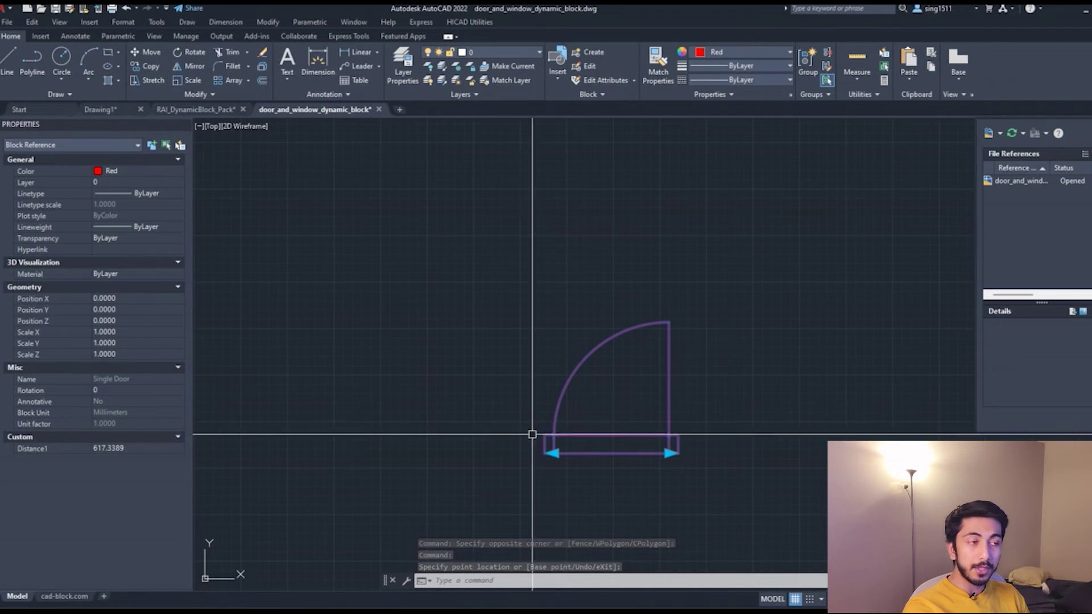
Reopen the Single Door block definition in the Block Editor and set the Distance1 parameter's distance type to List
{"action": "double_click", "coordinate": [591, 447]}
{"action": "left_click", "coordinate": [549, 387]}
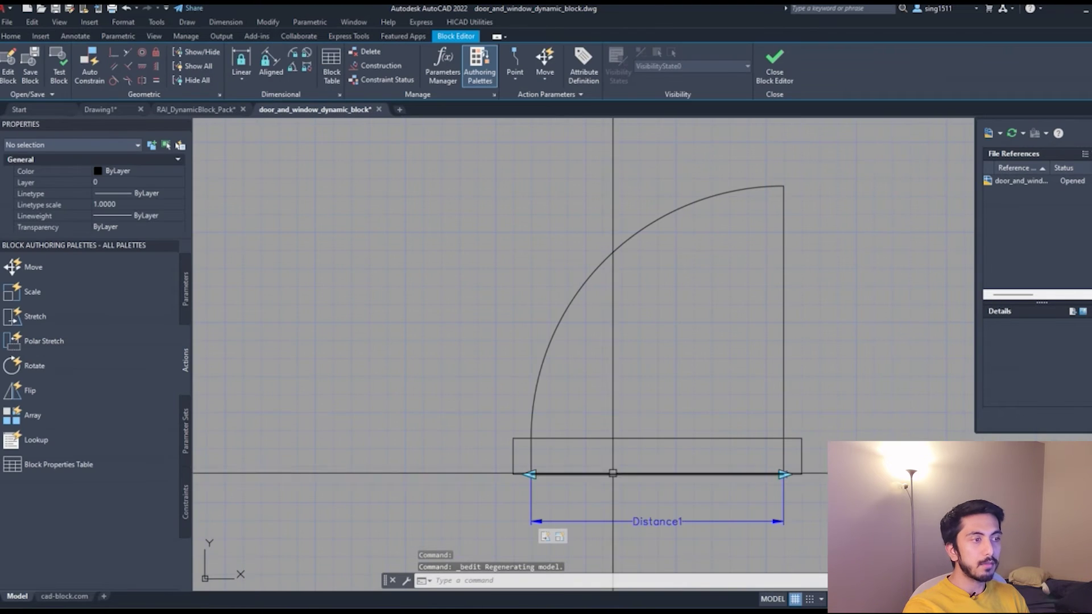
{"action": "left_click", "coordinate": [671, 521]}
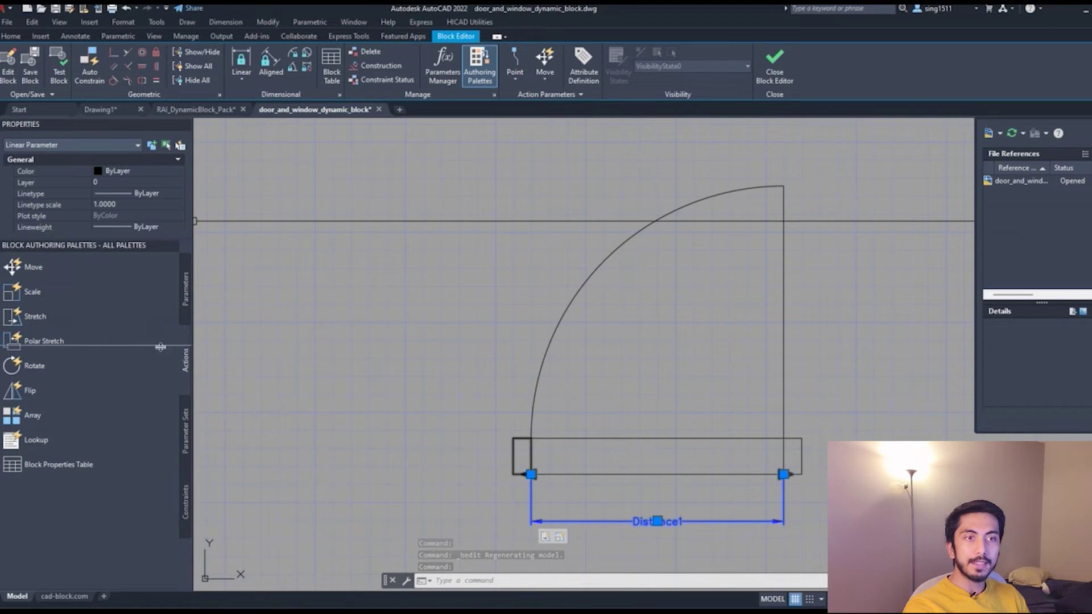
{"action": "left_click_drag", "start_coordinate": [140, 472], "coordinate": [140, 472]}
{"action": "scroll", "coordinate": [135, 360], "scroll_direction": "down", "scroll_amount": 2}
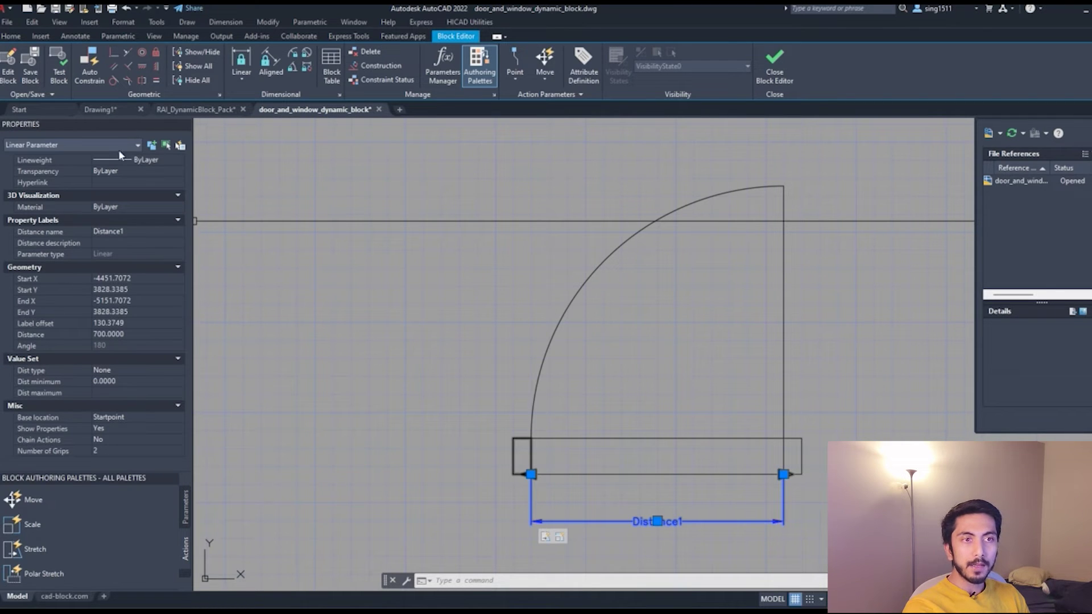
{"action": "left_click", "coordinate": [125, 371]}
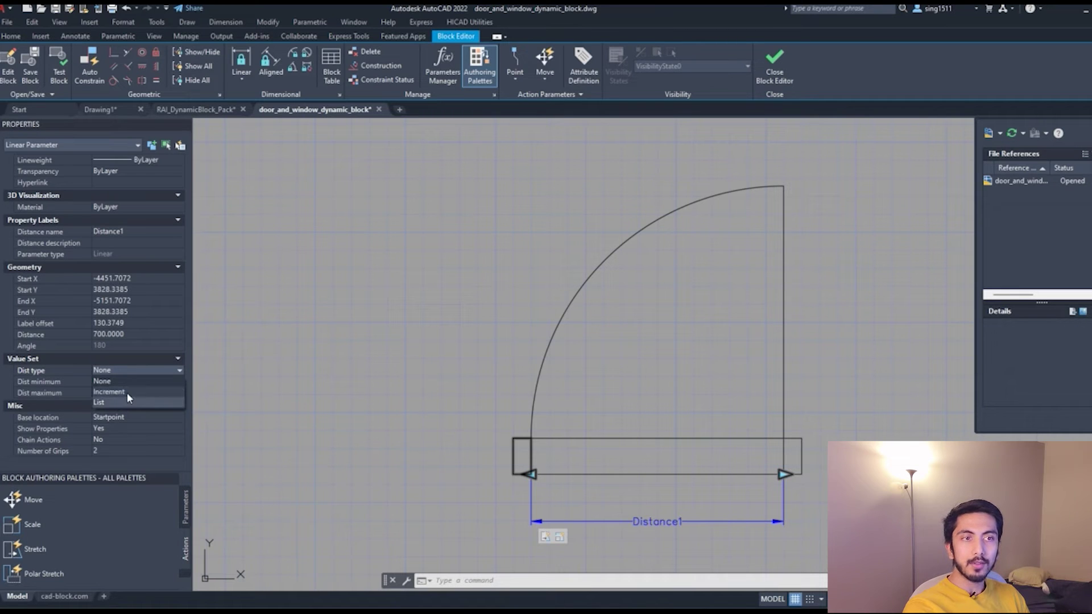
{"action": "left_click", "coordinate": [108, 402]}
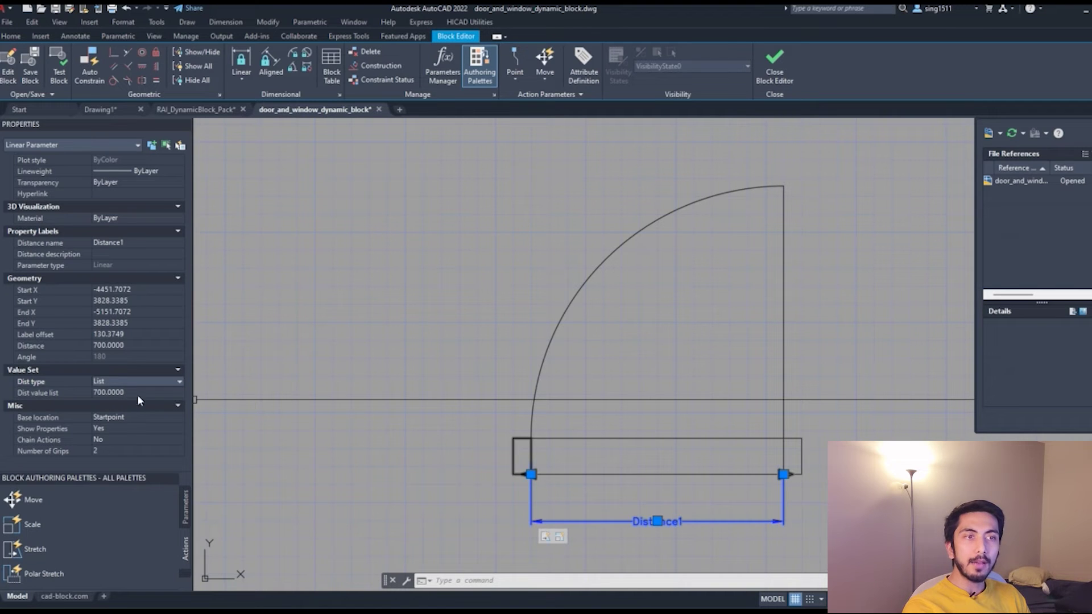
Add the distances 965, 915 and 715 to the Distance1 parameter's value list
{"action": "left_click", "coordinate": [178, 403]}
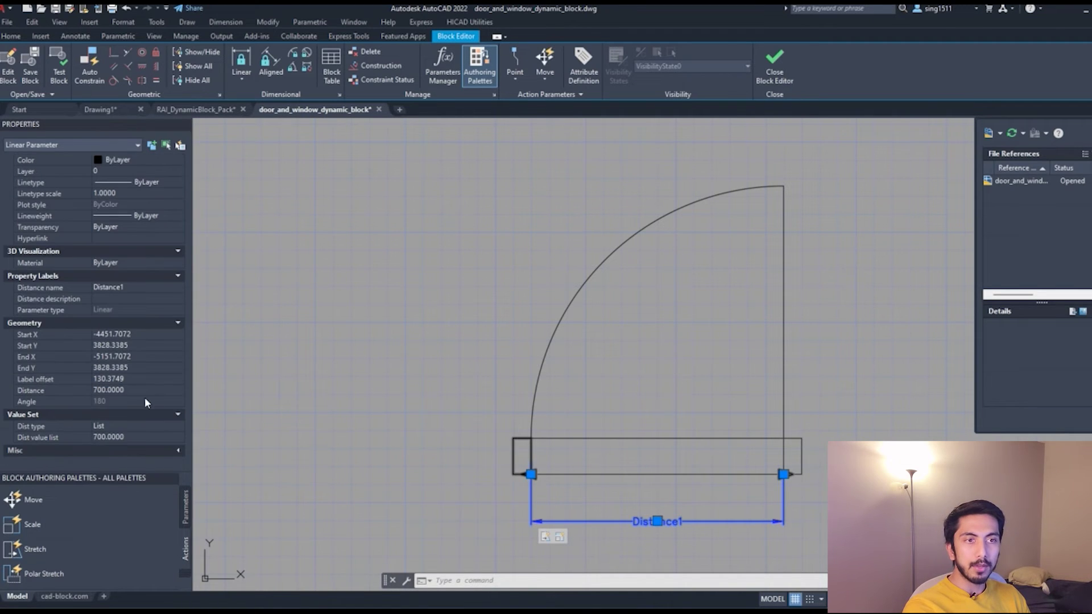
{"action": "left_click", "coordinate": [149, 437]}
{"action": "left_click", "coordinate": [179, 438]}
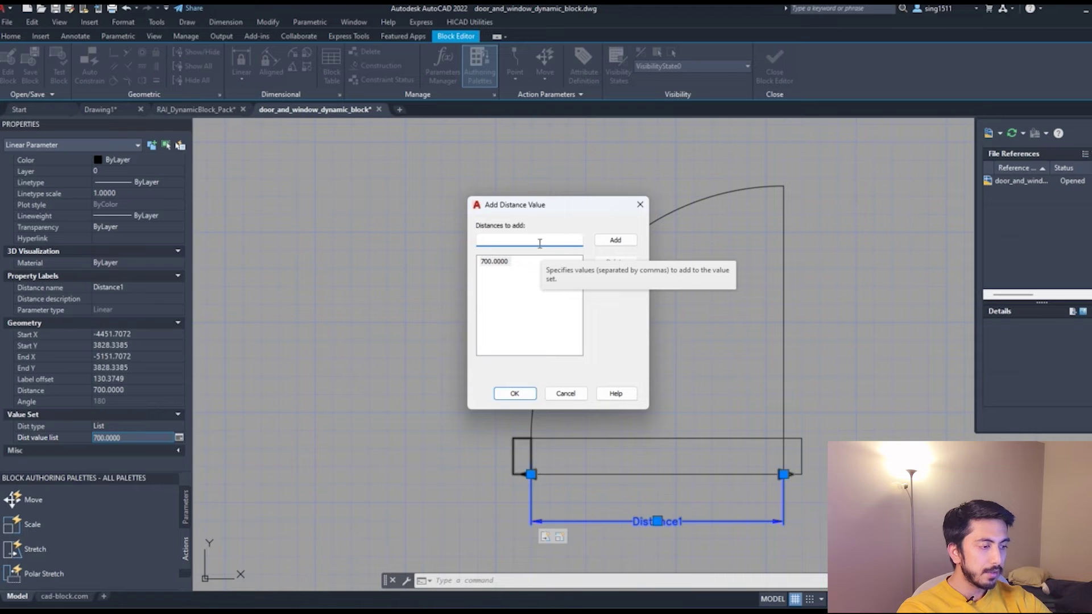
{"action": "type", "text": "965"}
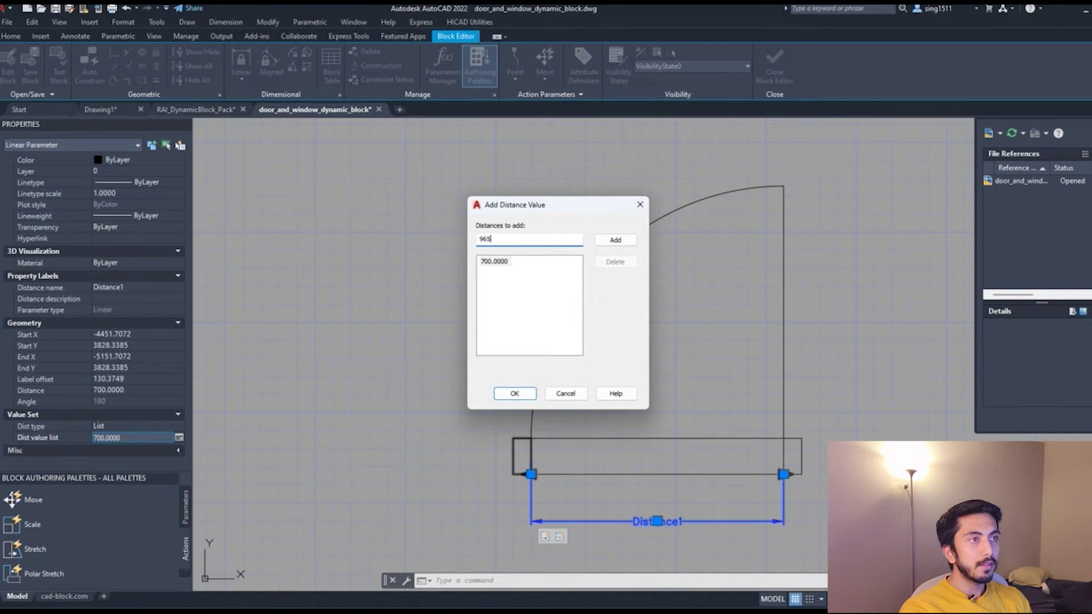
{"action": "left_click", "coordinate": [615, 240]}
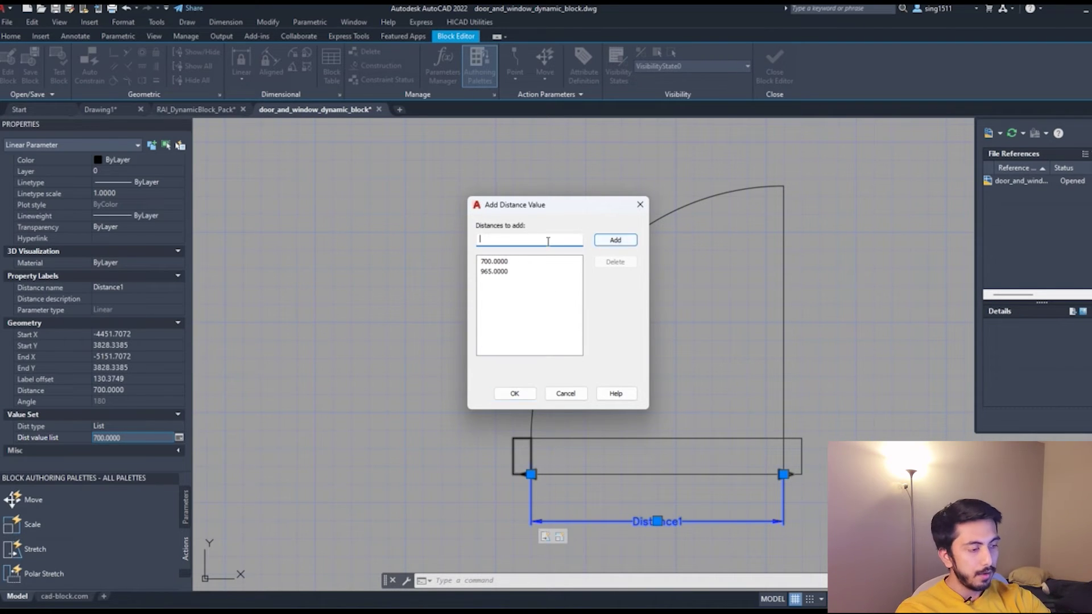
{"action": "type", "text": "91"}
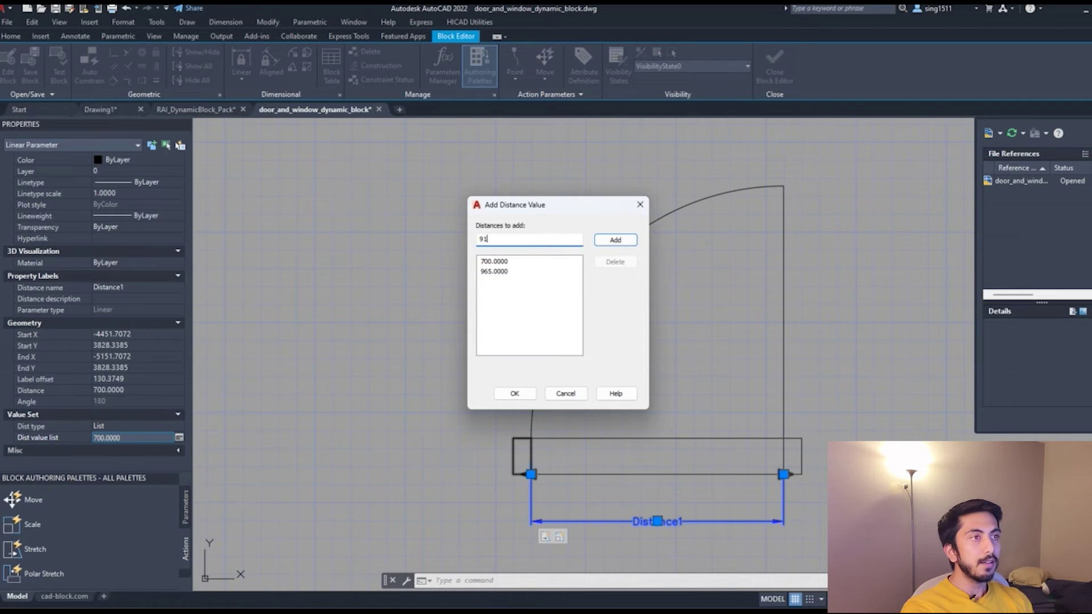
{"action": "type", "text": "5"}
{"action": "key", "text": "Return"}
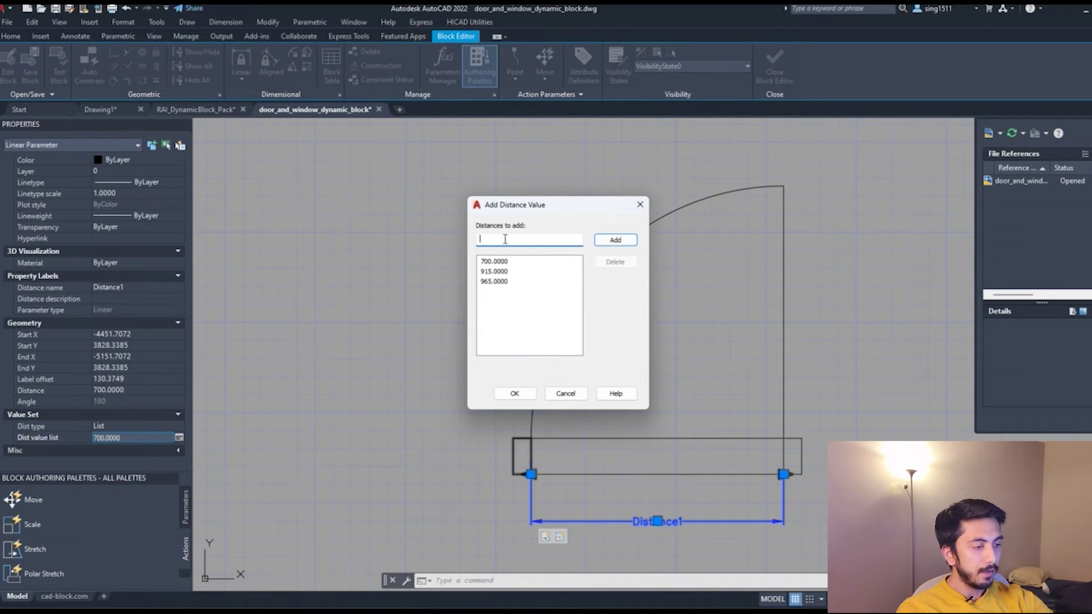
{"action": "type", "text": "7"}
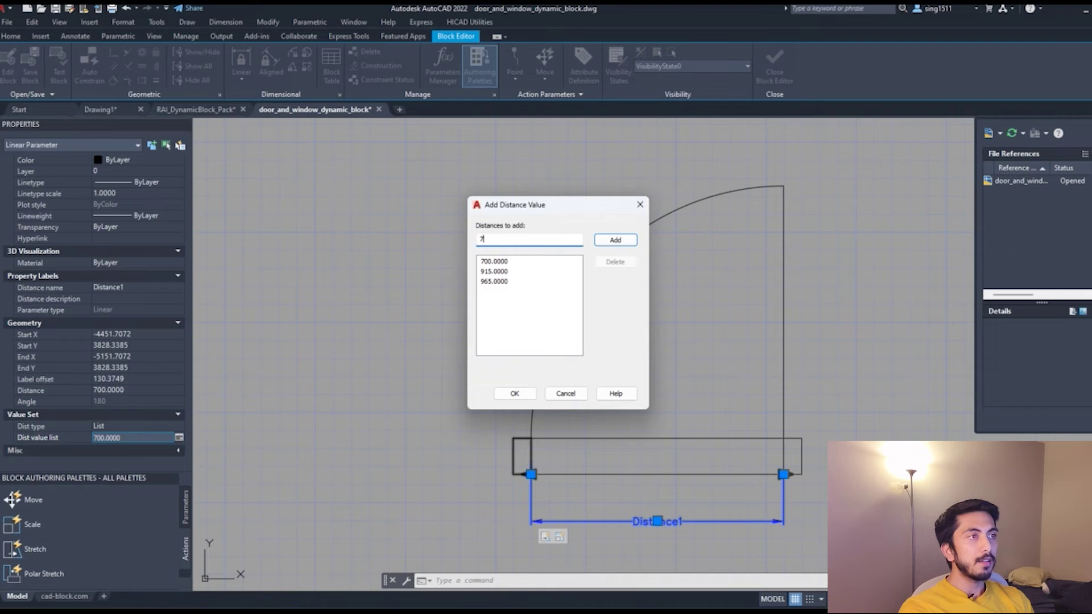
{"action": "type", "text": "15"}
{"action": "left_click", "coordinate": [640, 240]}
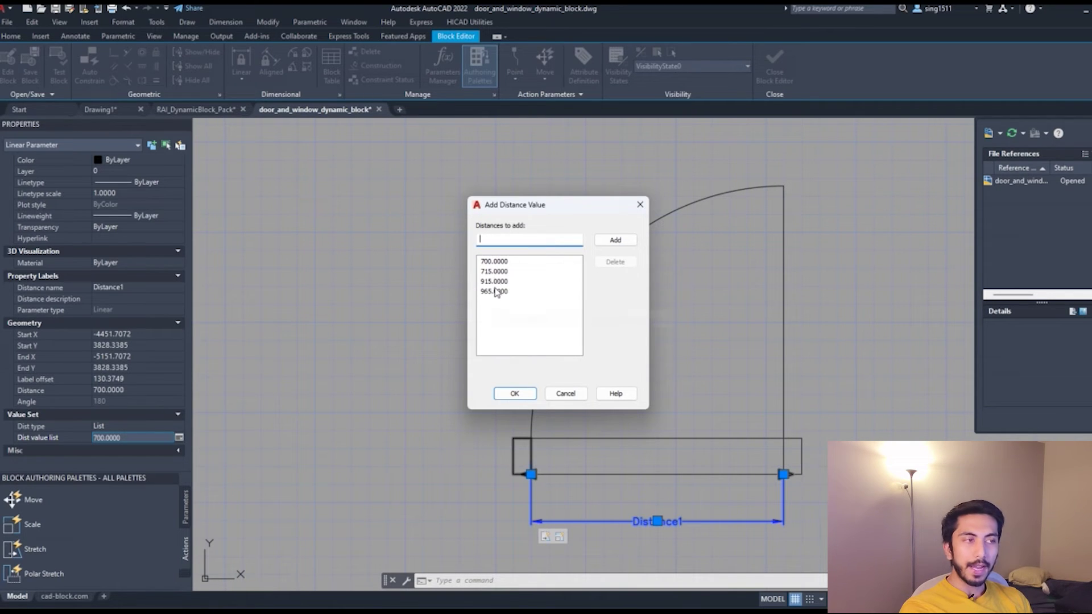
{"action": "left_click", "coordinate": [514, 392]}
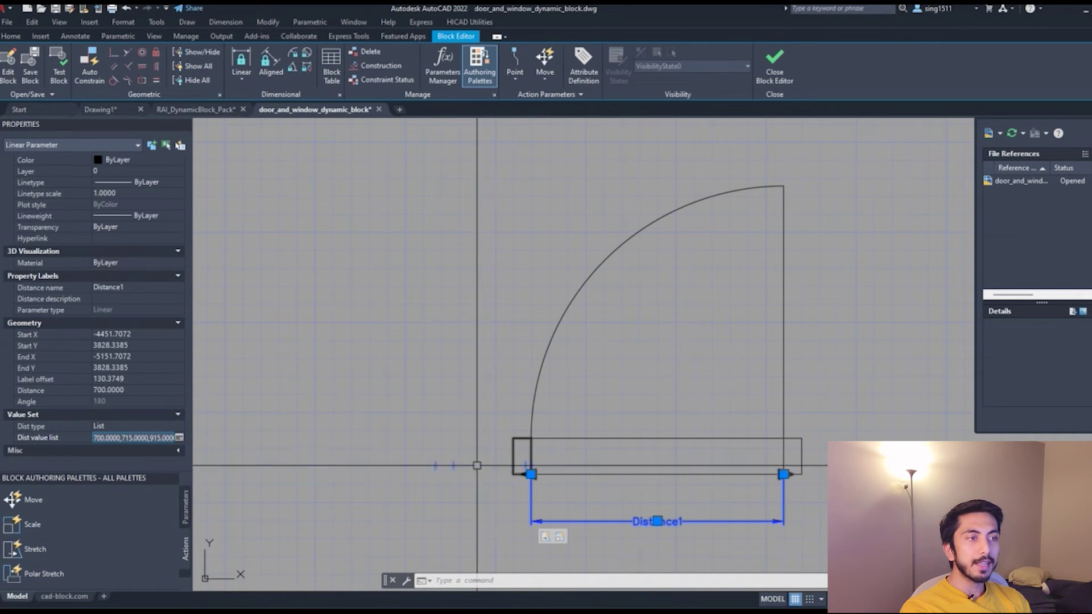
Set the Distance1 parameter's number of grips to 1
{"action": "scroll", "coordinate": [427, 472], "scroll_direction": "up", "scroll_amount": 3}
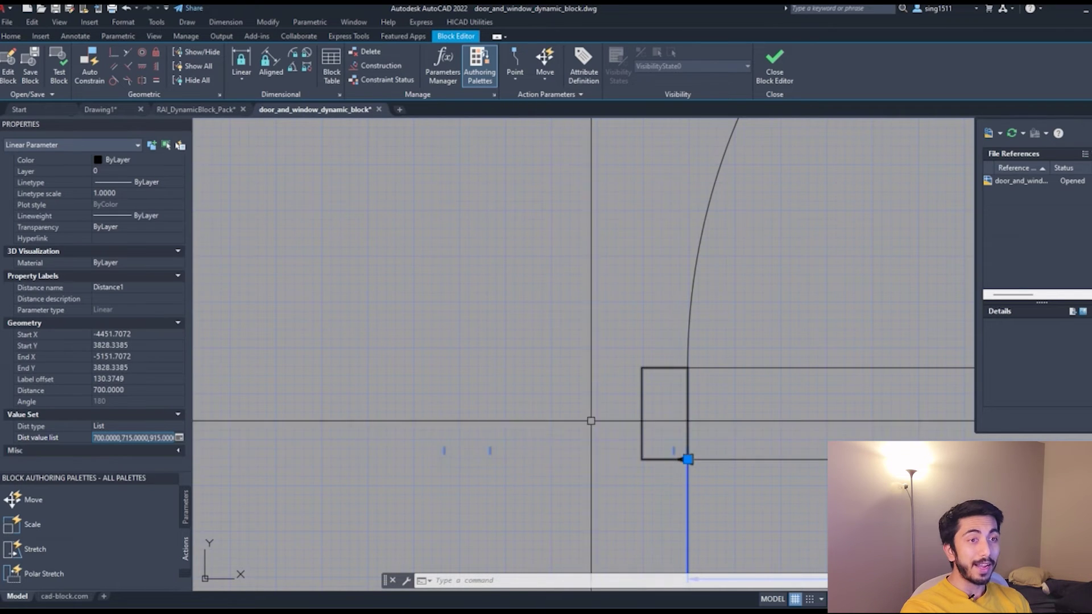
{"action": "scroll", "coordinate": [538, 421], "scroll_direction": "down", "scroll_amount": 3}
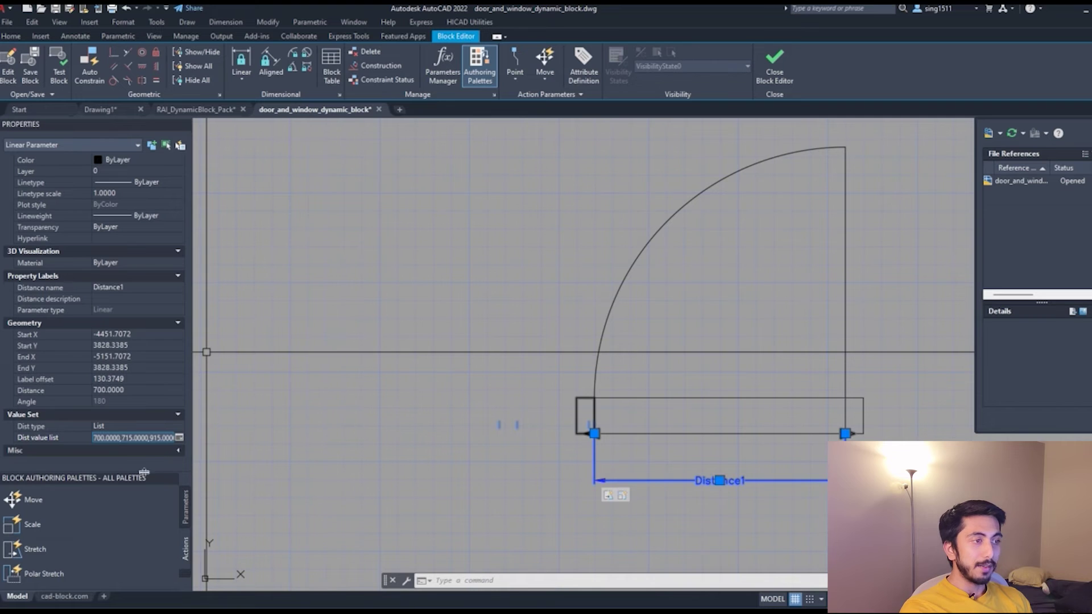
{"action": "key", "text": "Escape"}
{"action": "key", "text": "Escape"}
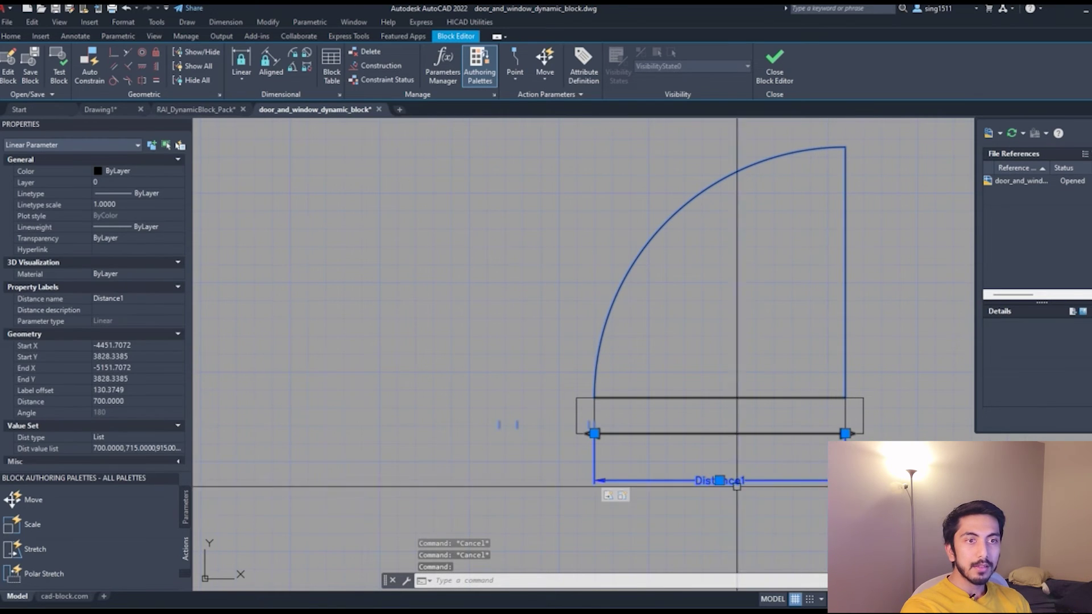
{"action": "left_click", "coordinate": [177, 462]}
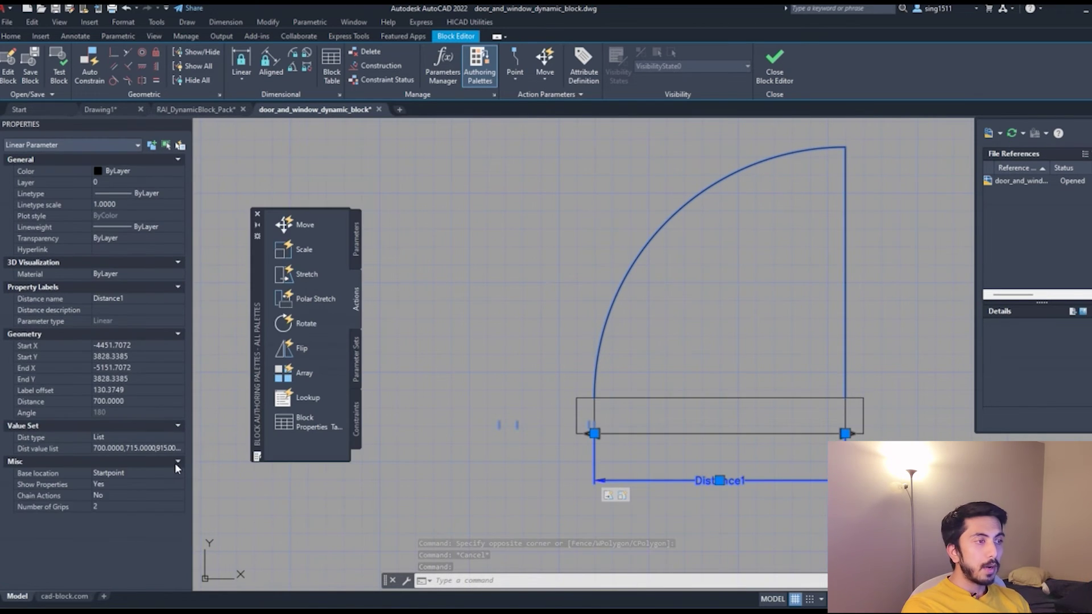
{"action": "key", "text": "Escape"}
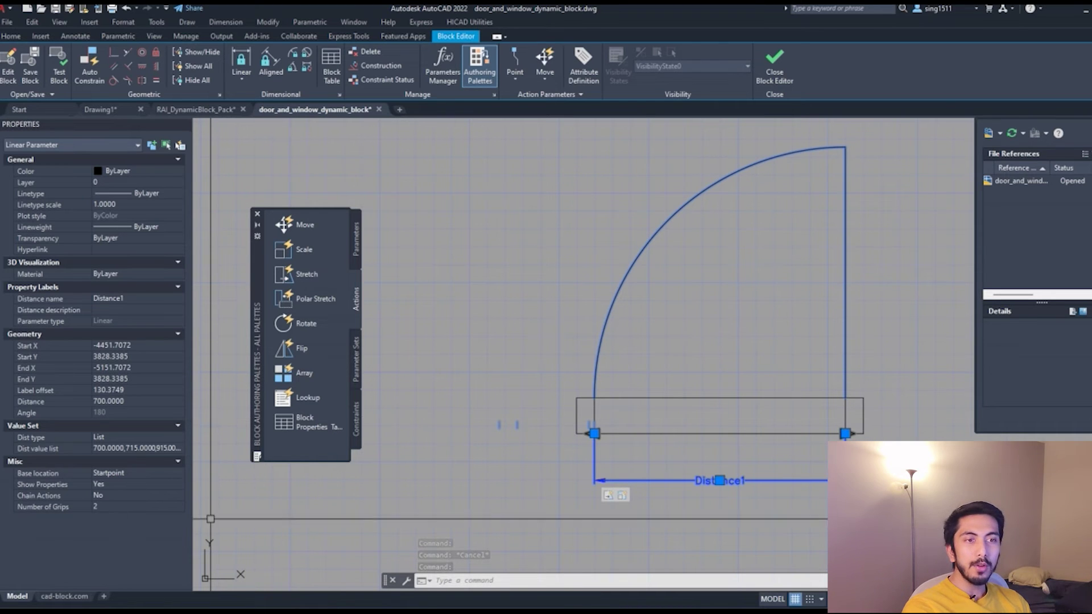
{"action": "left_click", "coordinate": [126, 506]}
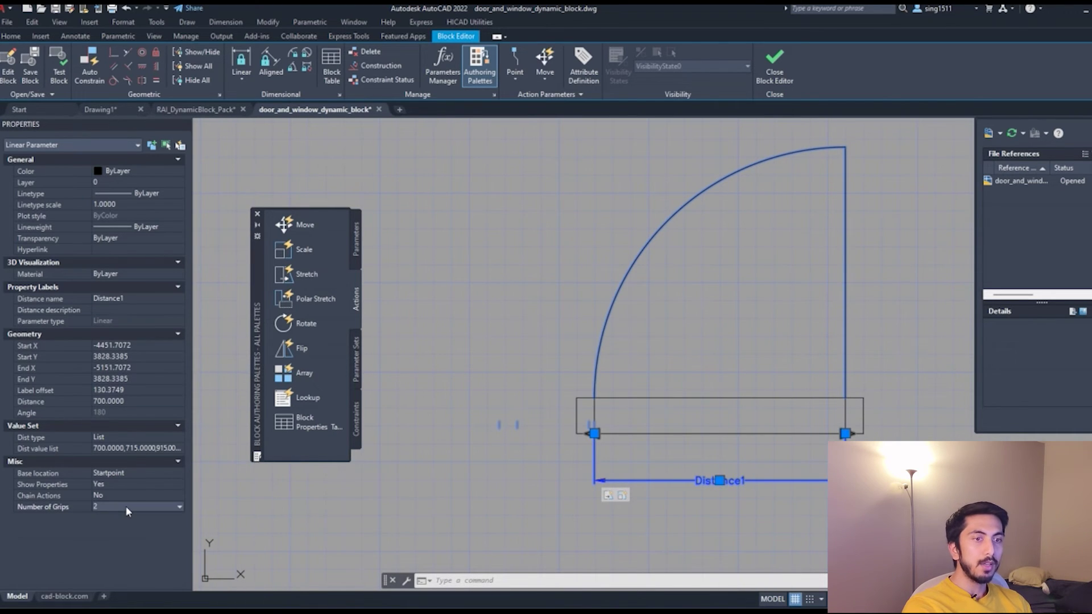
{"action": "left_click", "coordinate": [125, 507]}
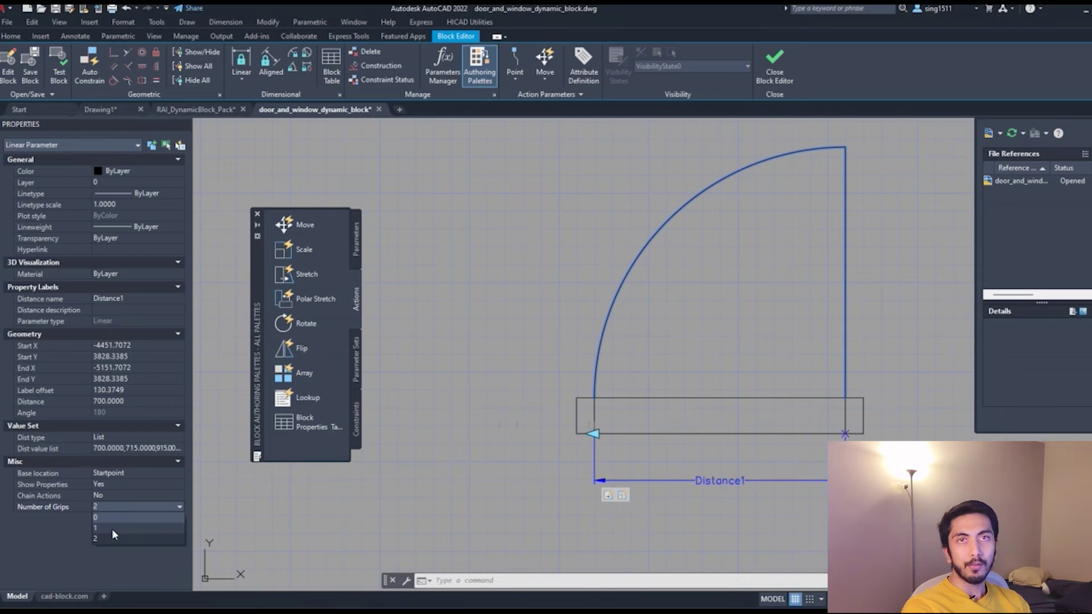
{"action": "left_click", "coordinate": [112, 528]}
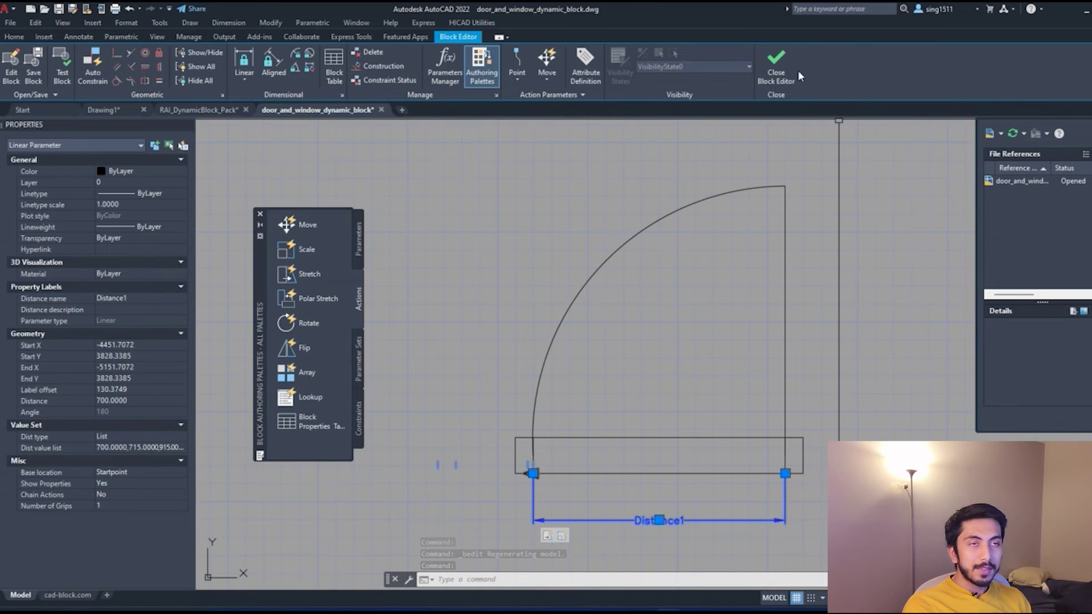
Close the Block Editor and widen the door block's opening to 965 with its width grip
{"action": "left_click", "coordinate": [769, 67]}
{"action": "left_click", "coordinate": [652, 390]}
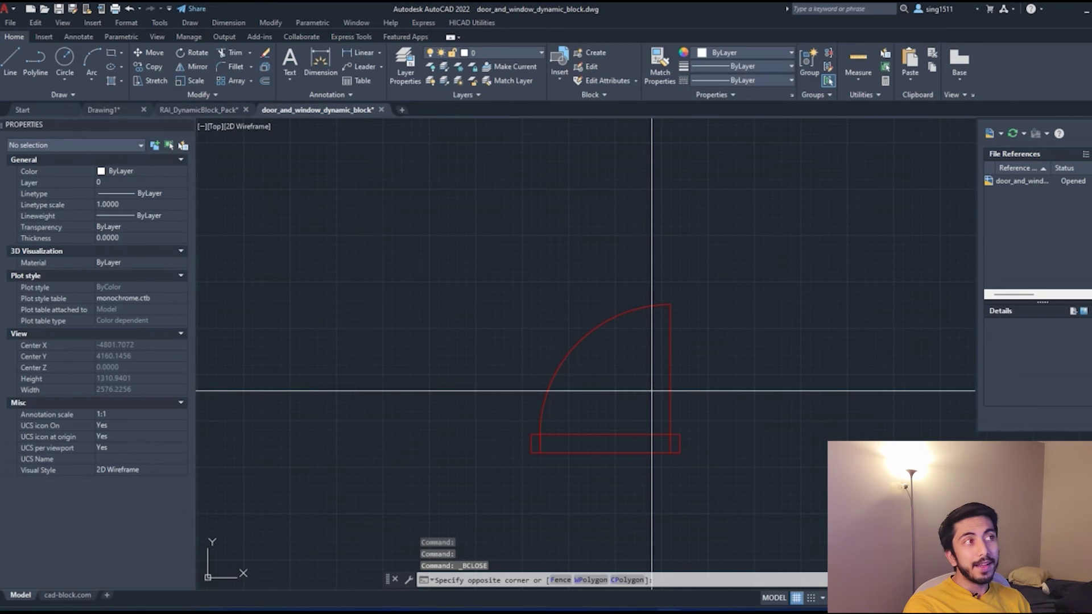
{"action": "left_click", "coordinate": [541, 483]}
{"action": "left_click", "coordinate": [541, 452]}
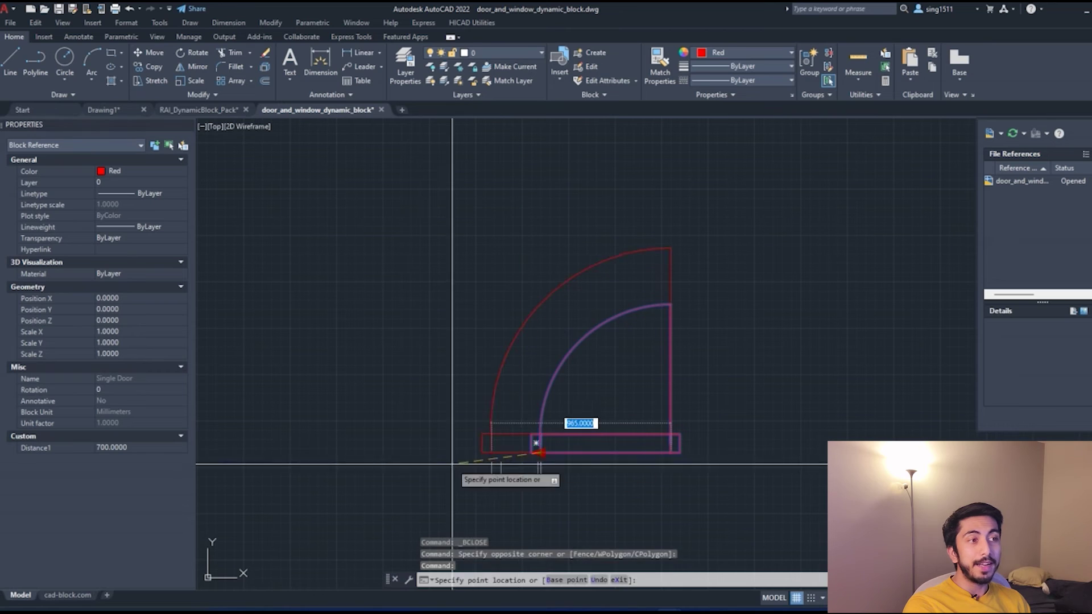
{"action": "left_click", "coordinate": [452, 464]}
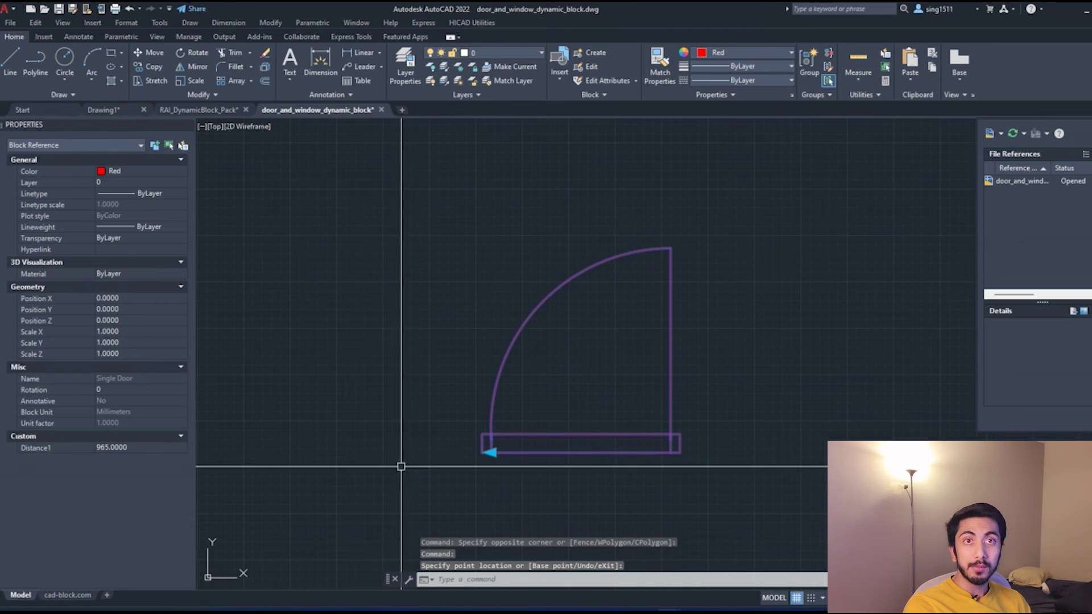
Test the listed widths by narrowing the door opening to 700 and widening it to 965, leaving the block deselected
{"action": "left_click", "coordinate": [492, 453]}
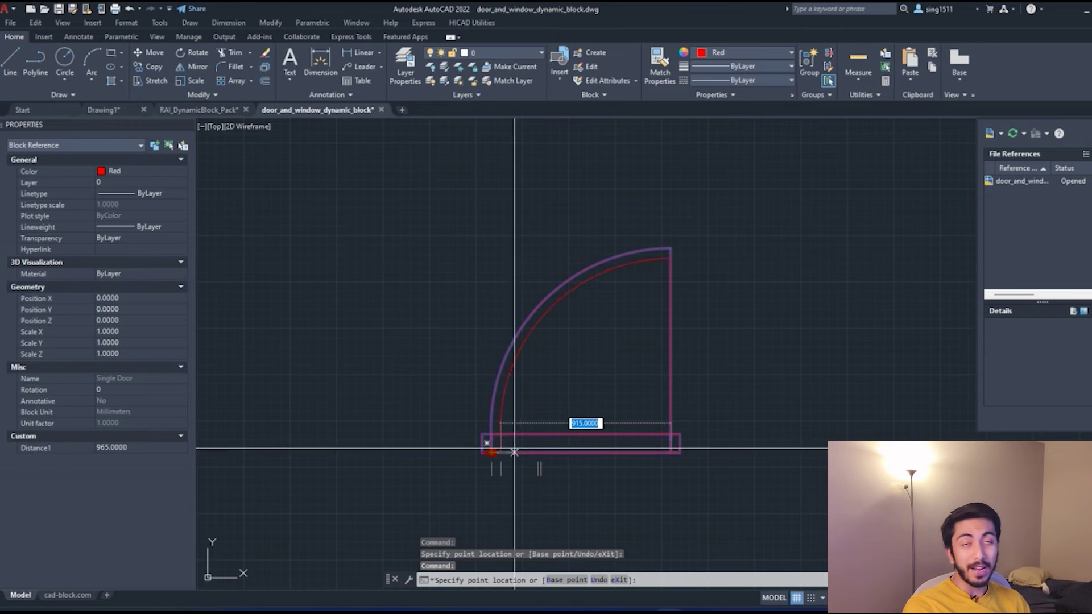
{"action": "left_click", "coordinate": [611, 462]}
{"action": "left_click", "coordinate": [539, 452]}
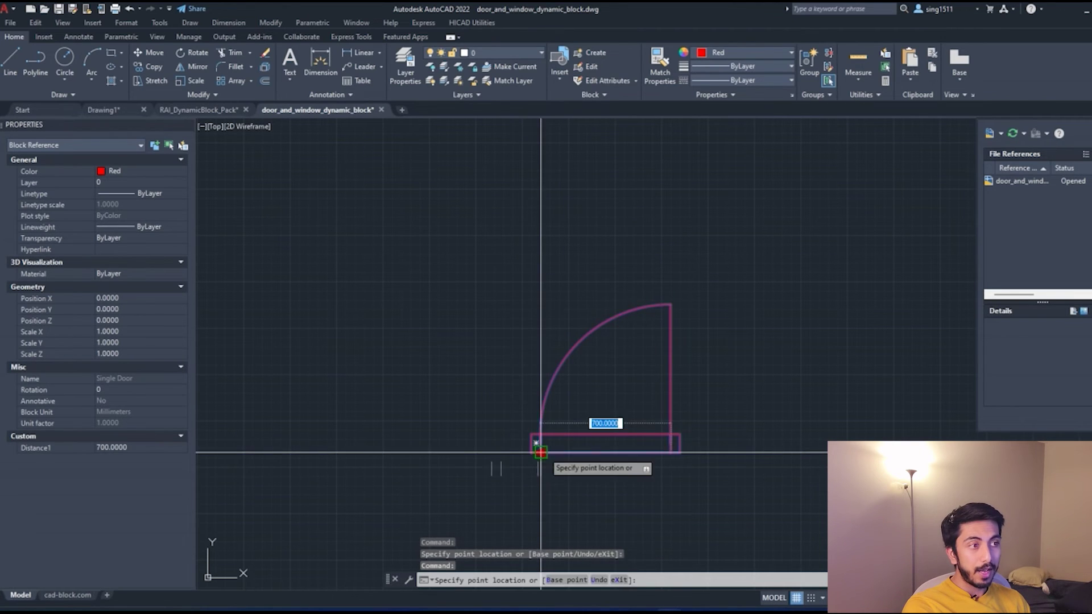
{"action": "key", "text": "Escape"}
{"action": "left_click", "coordinate": [538, 452]}
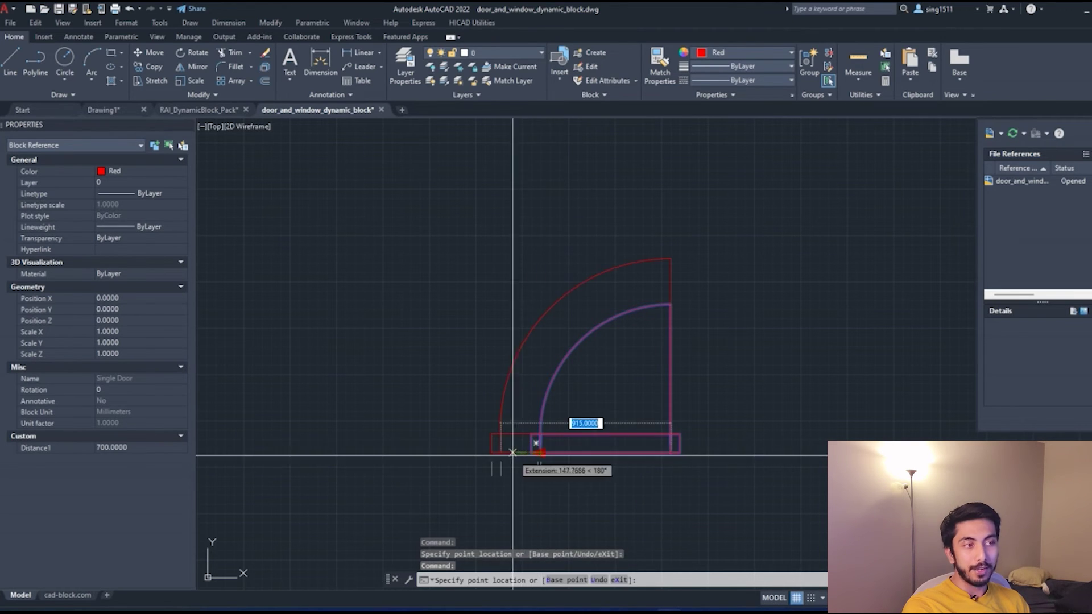
{"action": "left_click", "coordinate": [469, 449]}
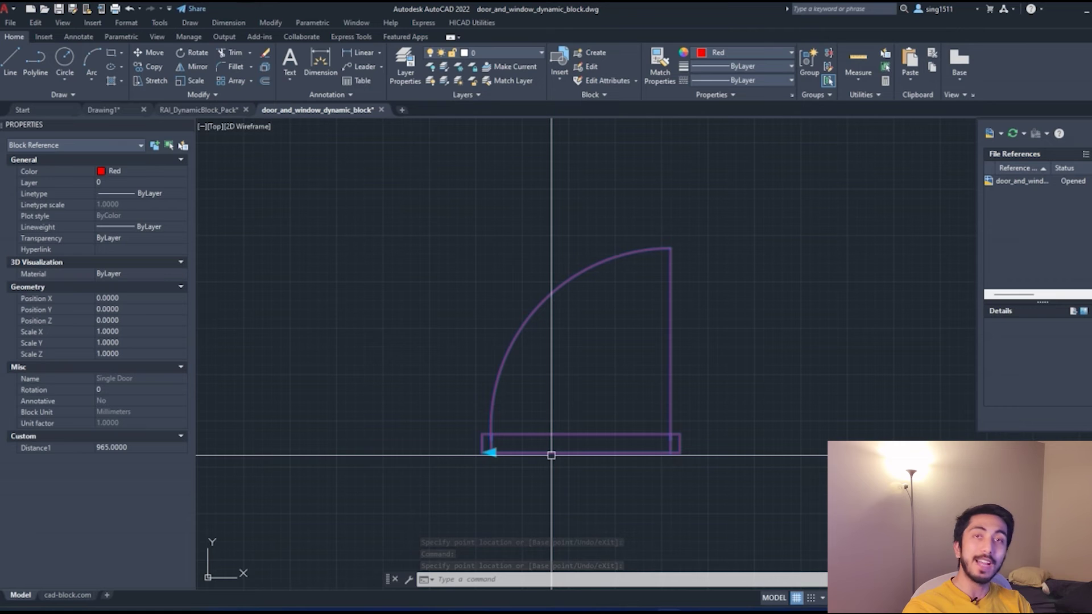
{"action": "key", "text": "Escape"}
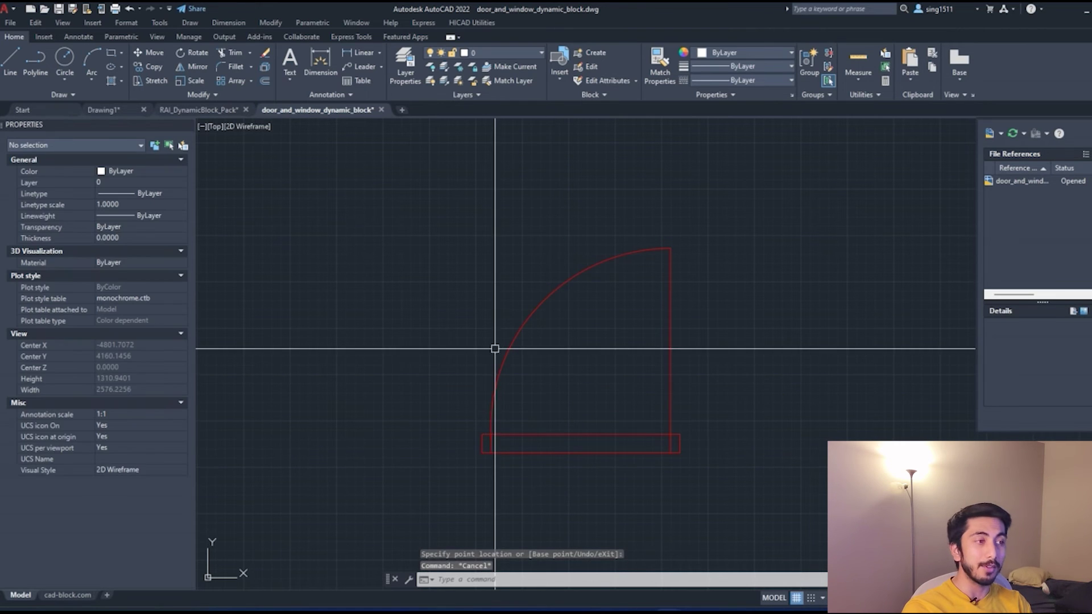
Reopen Single Door in the Block Editor and add a Flip parameter with a vertical reflection line from the midpoint of the frame's upper edge
{"action": "double_click", "coordinate": [501, 357]}
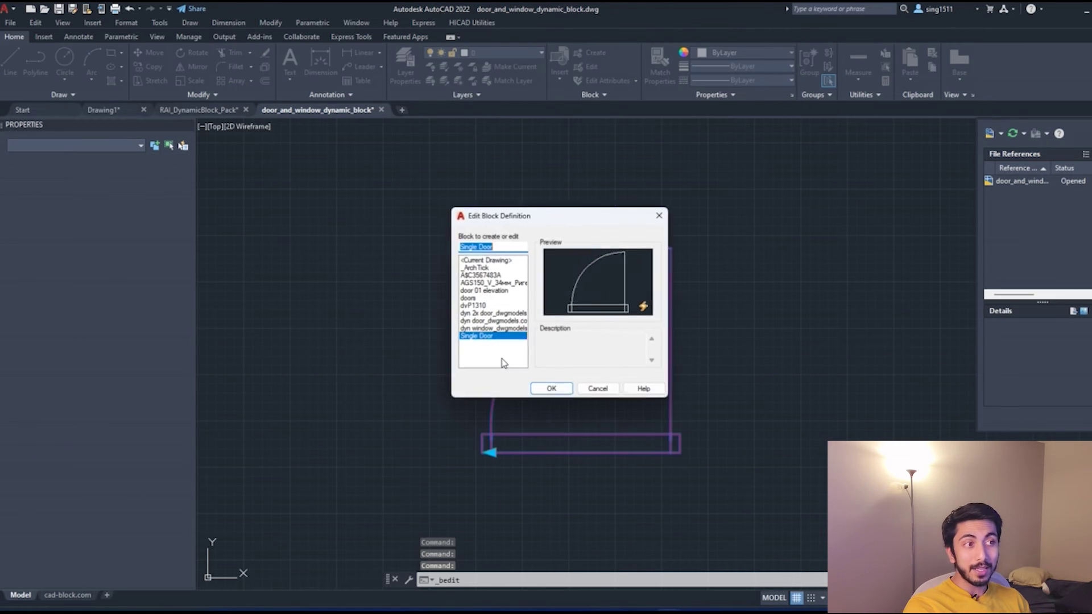
{"action": "left_click", "coordinate": [563, 392]}
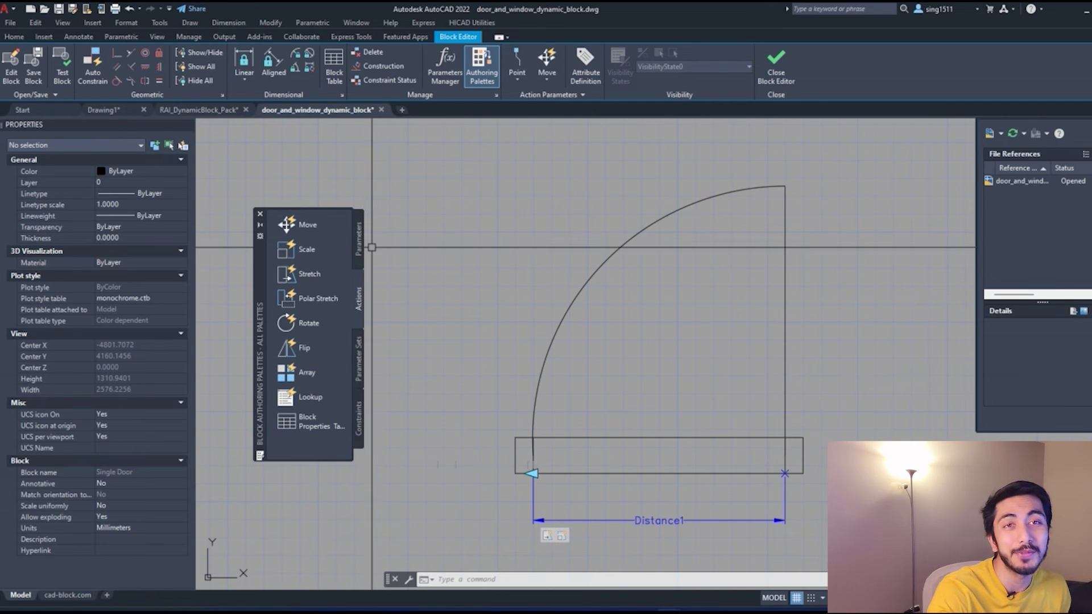
{"action": "left_click", "coordinate": [358, 250]}
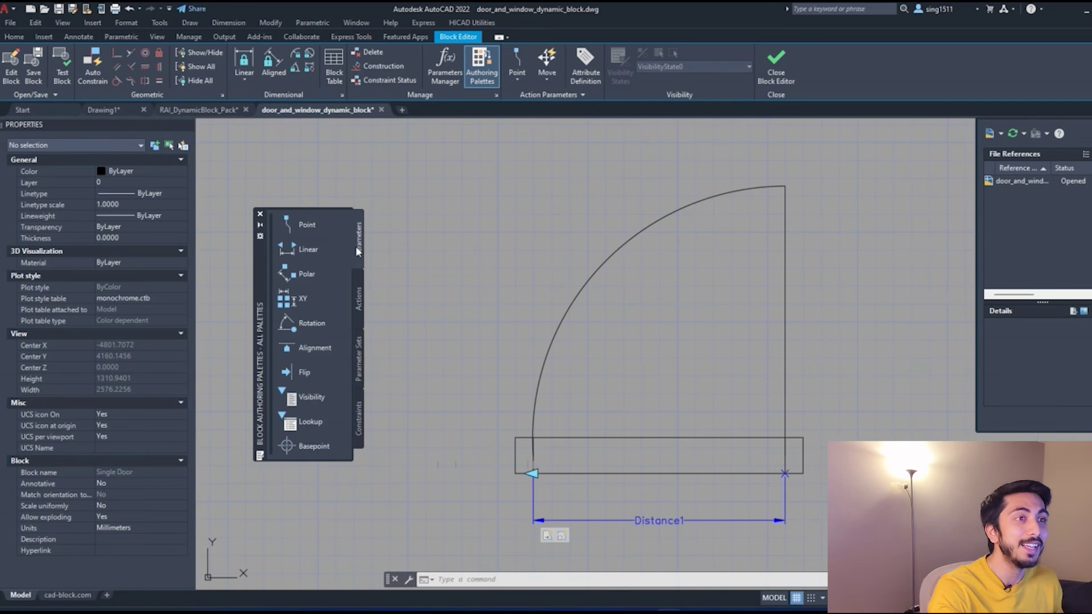
{"action": "left_click", "coordinate": [304, 372]}
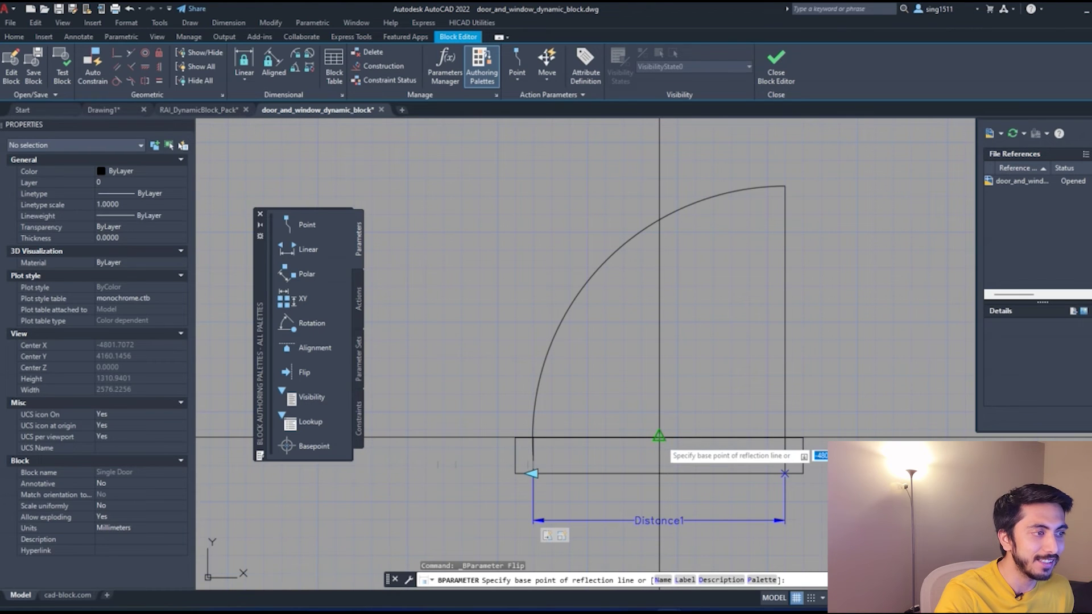
{"action": "left_click", "coordinate": [659, 437]}
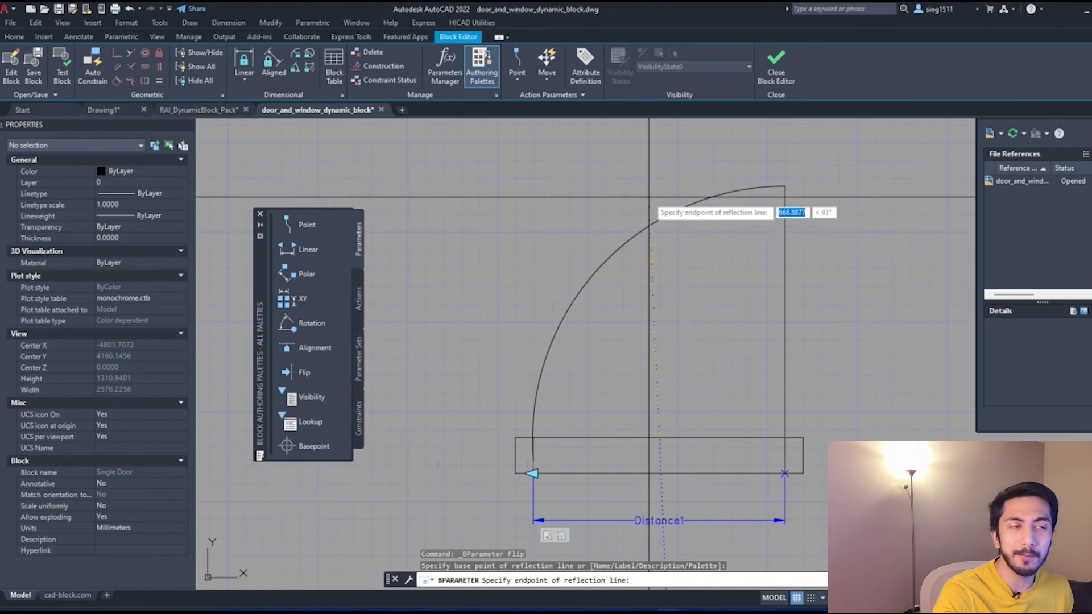
{"action": "key", "text": "F8"}
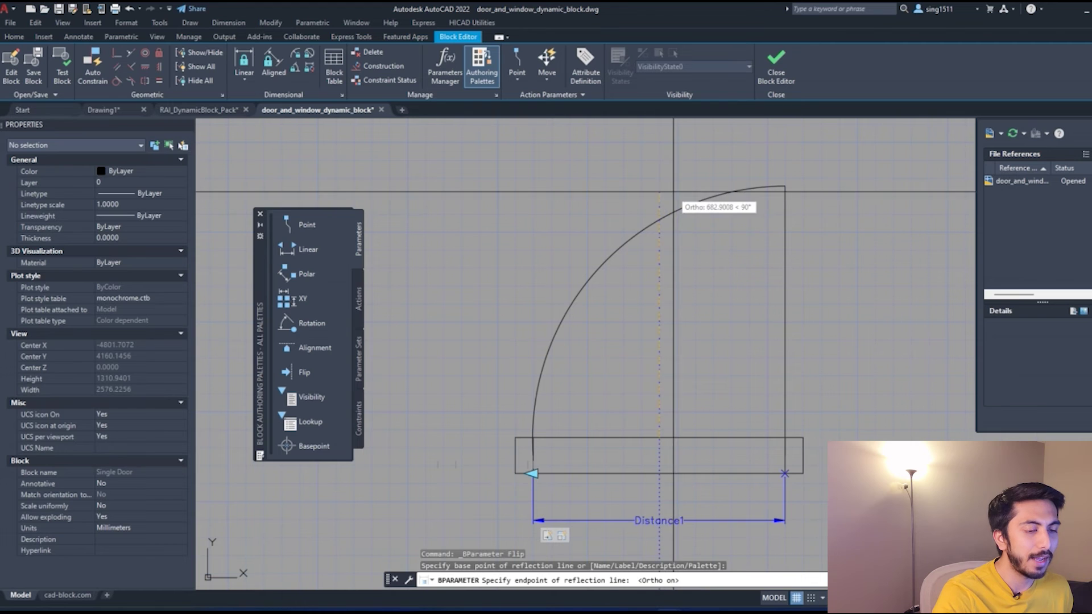
{"action": "left_click", "coordinate": [680, 157]}
{"action": "left_click", "coordinate": [669, 244]}
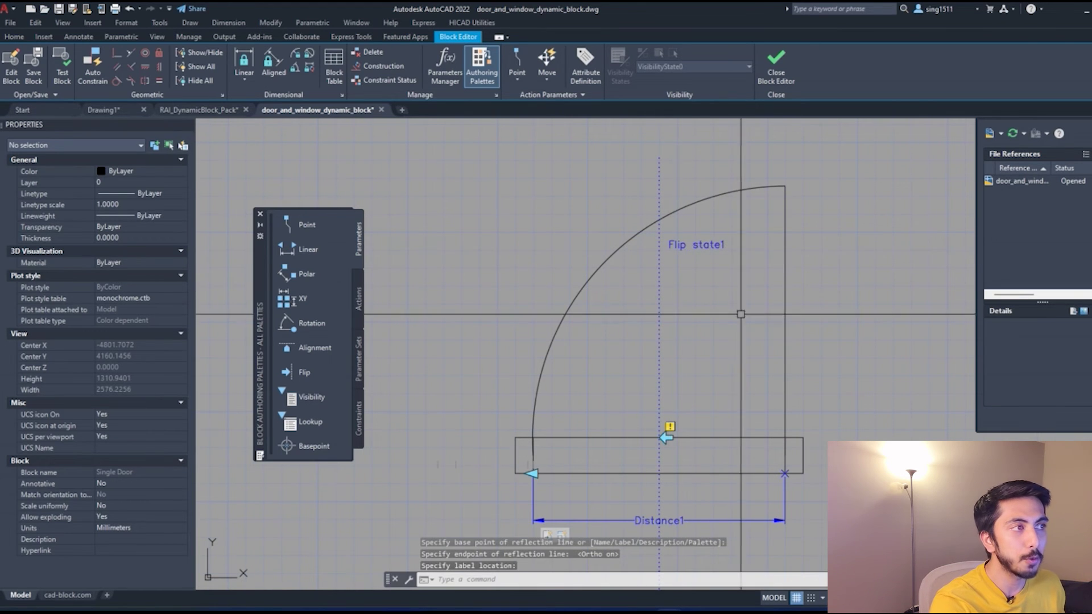
Rename the flip parameter to Flip1
{"action": "left_click", "coordinate": [697, 227]}
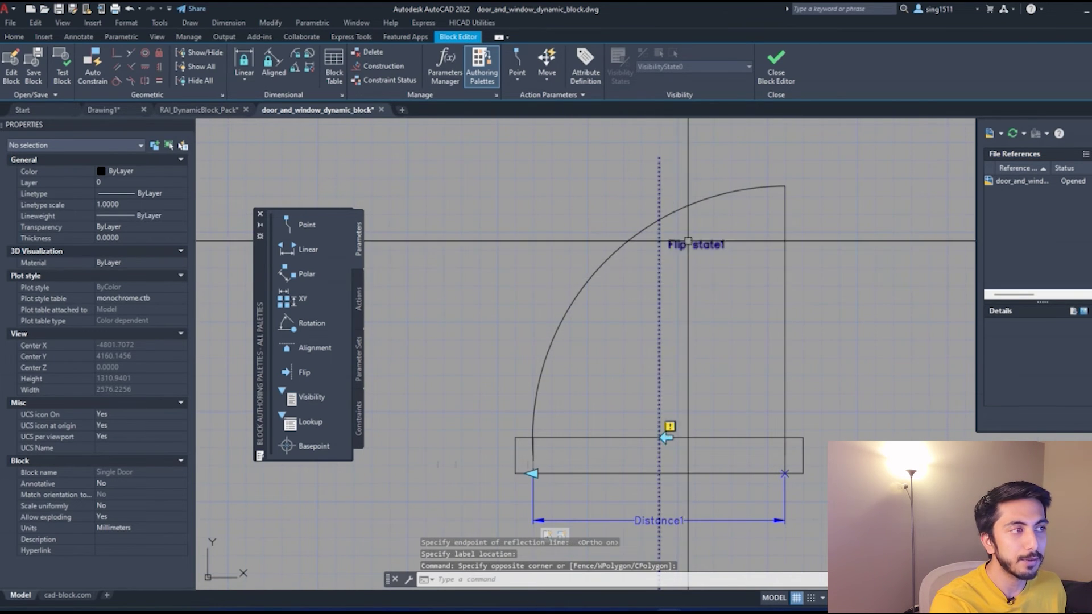
{"action": "left_click", "coordinate": [654, 262]}
{"action": "left_click", "coordinate": [132, 301]}
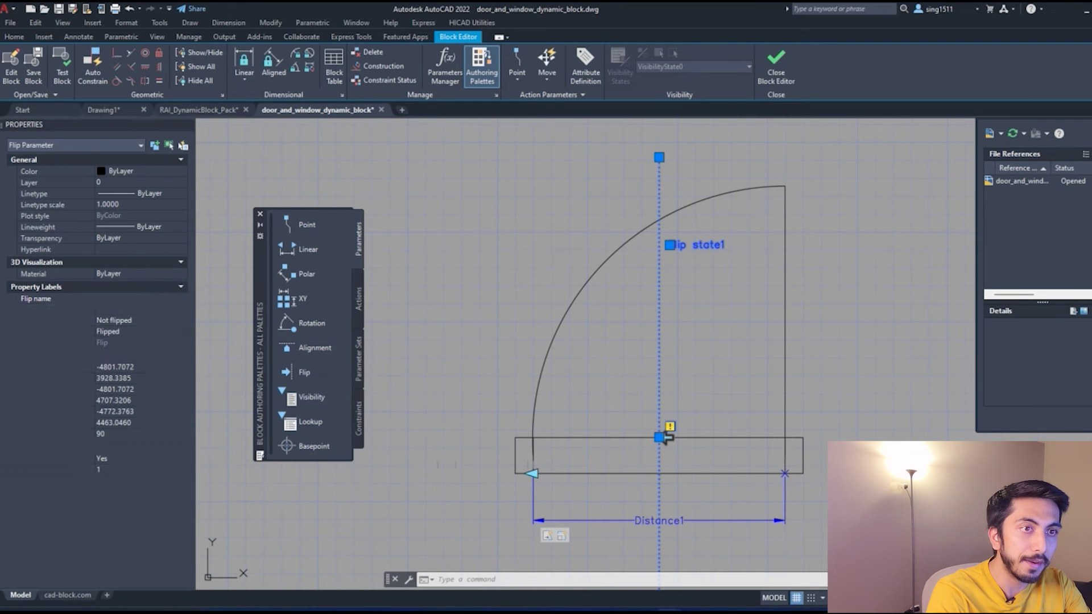
{"action": "left_click", "coordinate": [419, 350]}
{"action": "key", "text": "Escape"}
{"action": "key", "text": "Escape"}
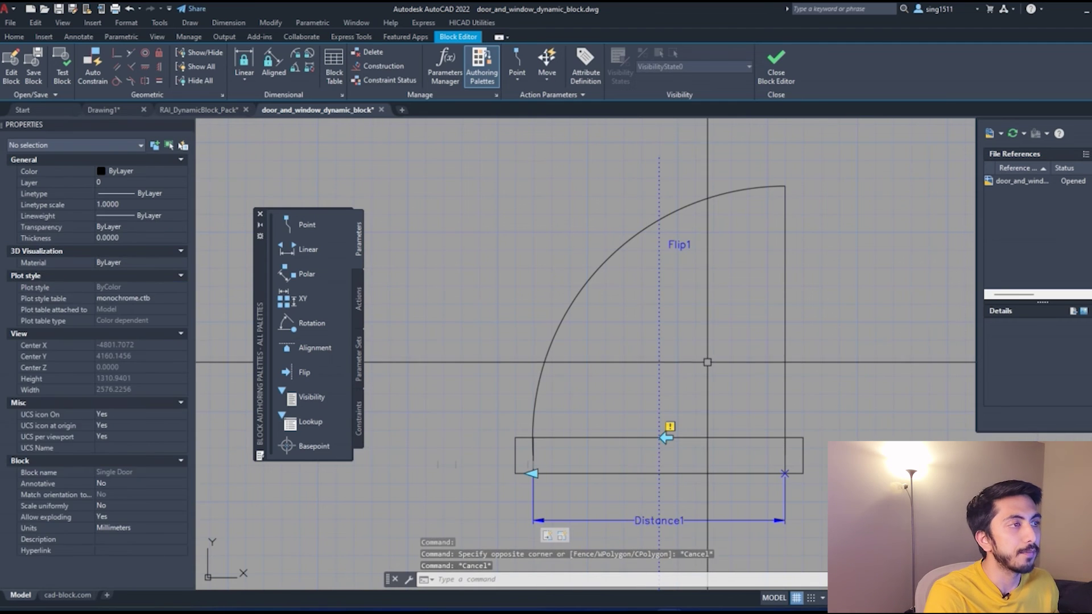
Move the Flip1 grip straight up along its reflection line so it sits above the door frame
{"action": "left_click", "coordinate": [667, 437]}
{"action": "scroll", "coordinate": [668, 437], "scroll_direction": "up", "scroll_amount": 2}
{"action": "left_click", "coordinate": [661, 436]}
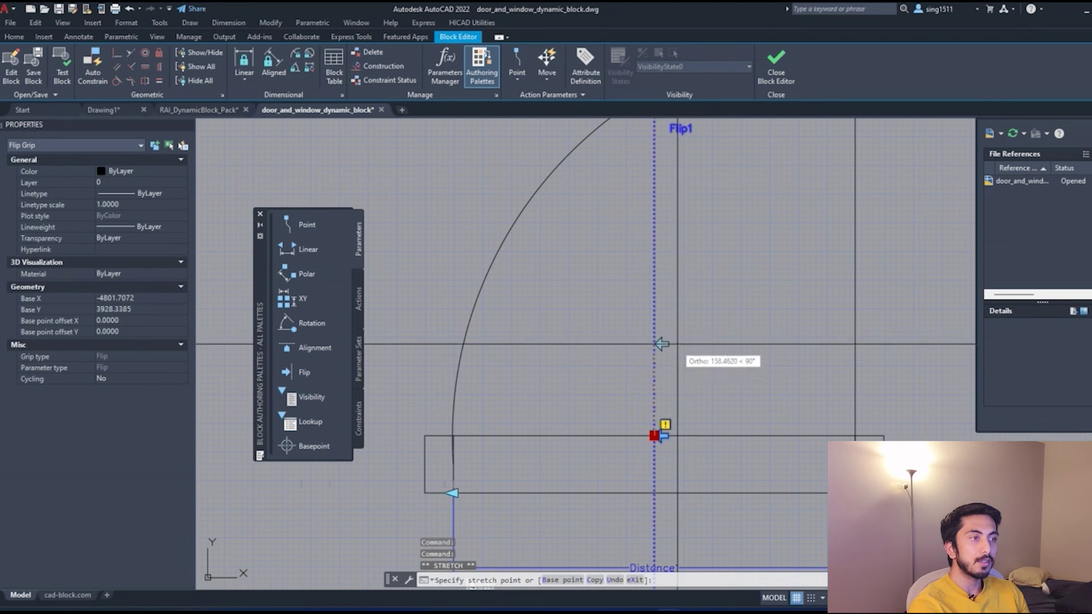
{"action": "key", "text": "Escape"}
{"action": "key", "text": "Escape"}
{"action": "scroll", "coordinate": [683, 387], "scroll_direction": "down", "scroll_amount": 4}
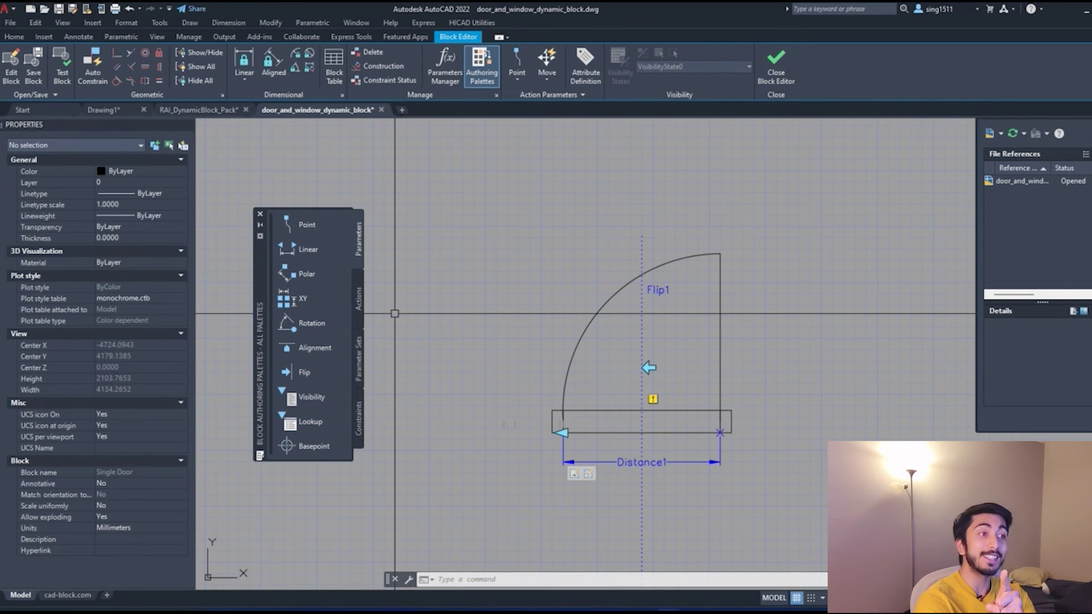
Add a Flip action to the Flip1 parameter covering all door objects and parameters, and close the block definition with its changes saved
{"action": "left_click", "coordinate": [357, 298]}
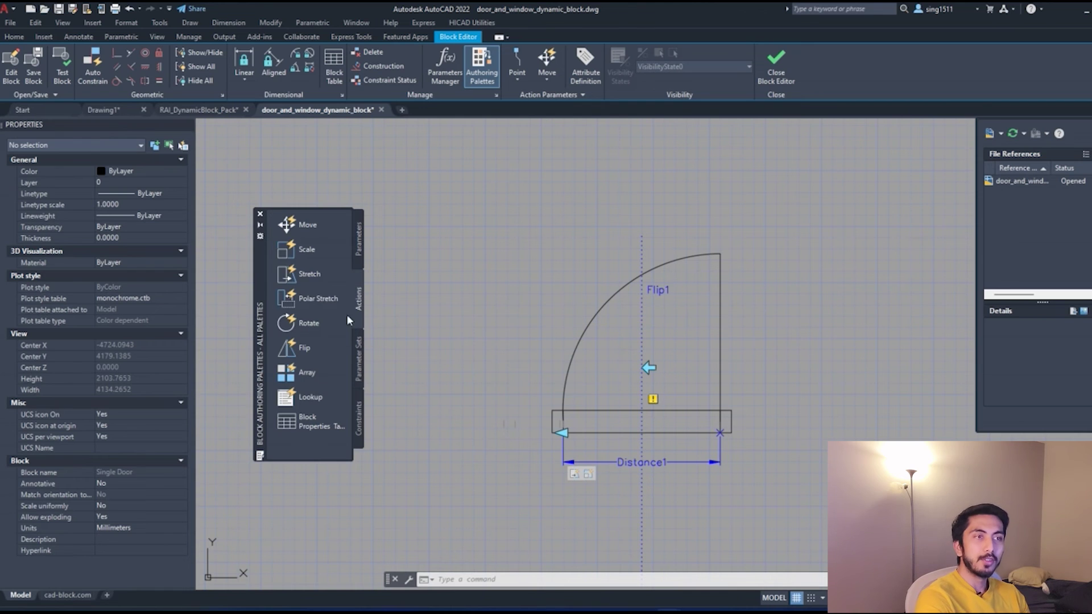
{"action": "left_click", "coordinate": [315, 347]}
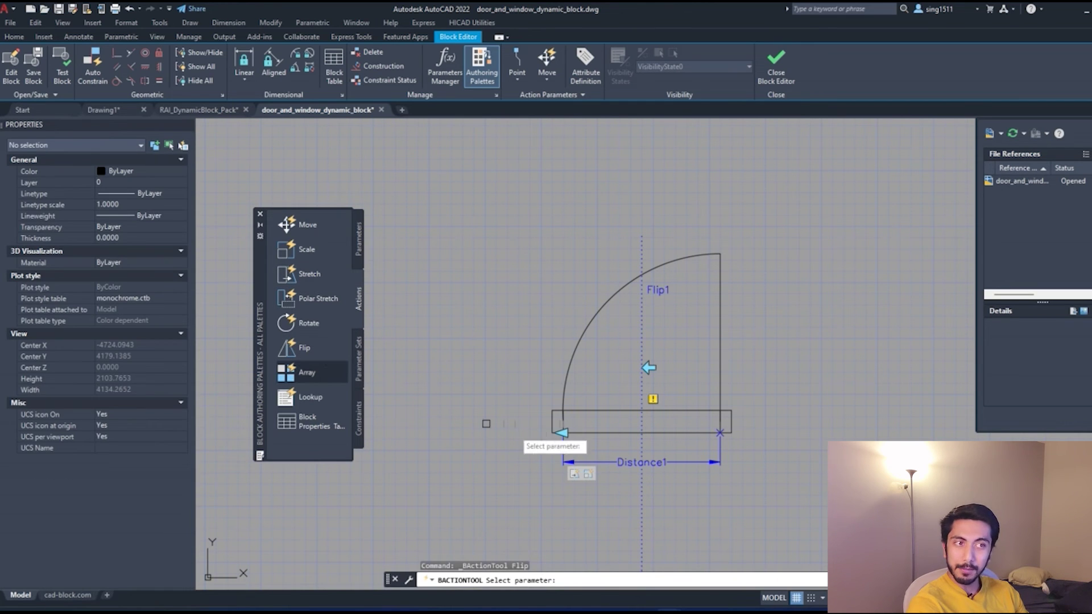
{"action": "left_click", "coordinate": [640, 367]}
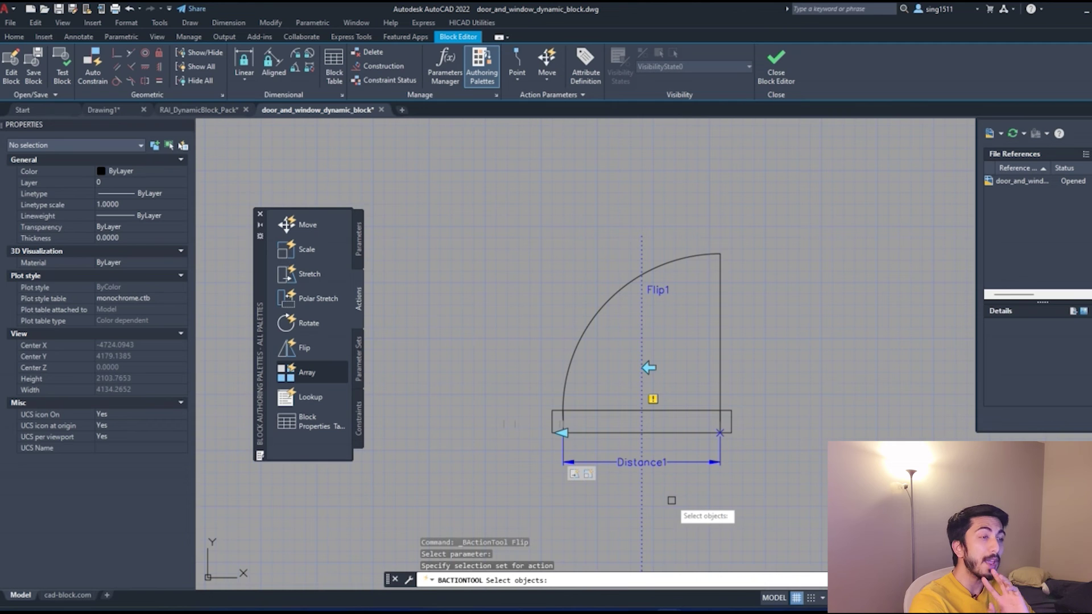
{"action": "left_click", "coordinate": [804, 541]}
{"action": "left_click", "coordinate": [501, 217]}
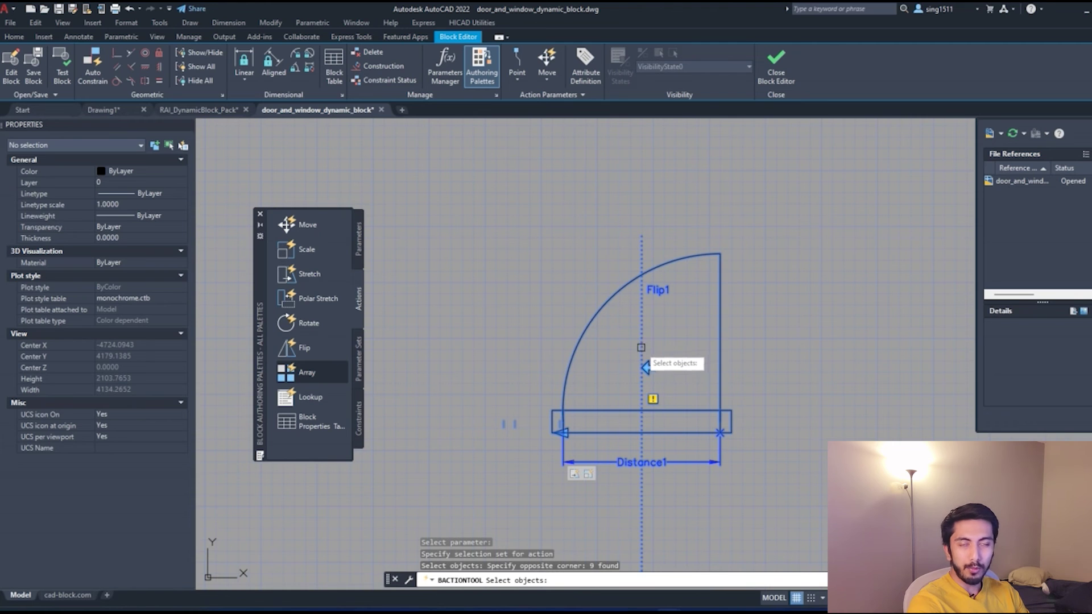
{"action": "key", "text": "Return"}
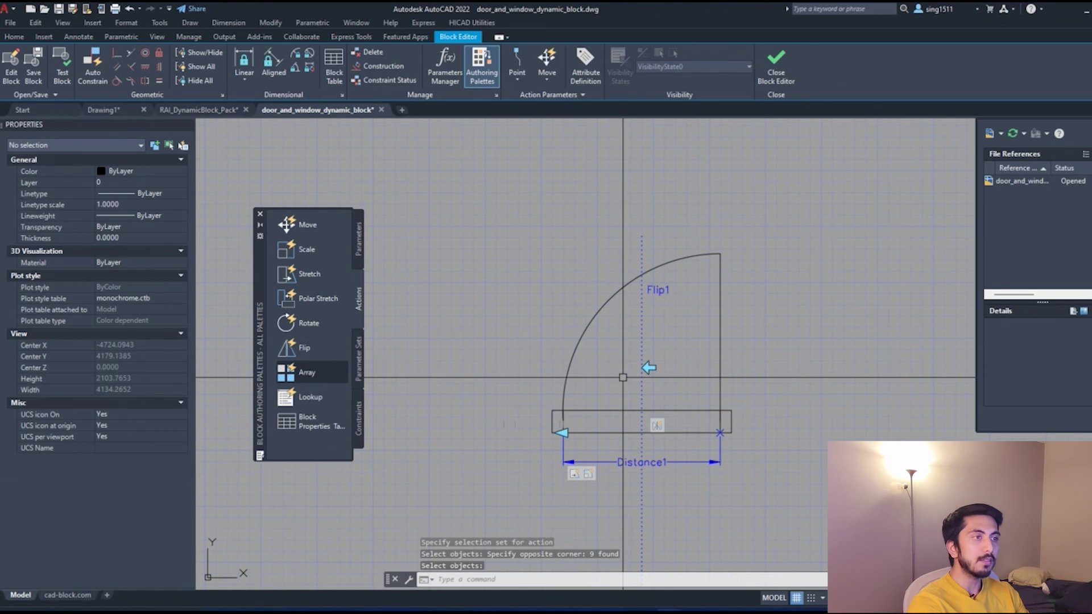
{"action": "left_click", "coordinate": [776, 68]}
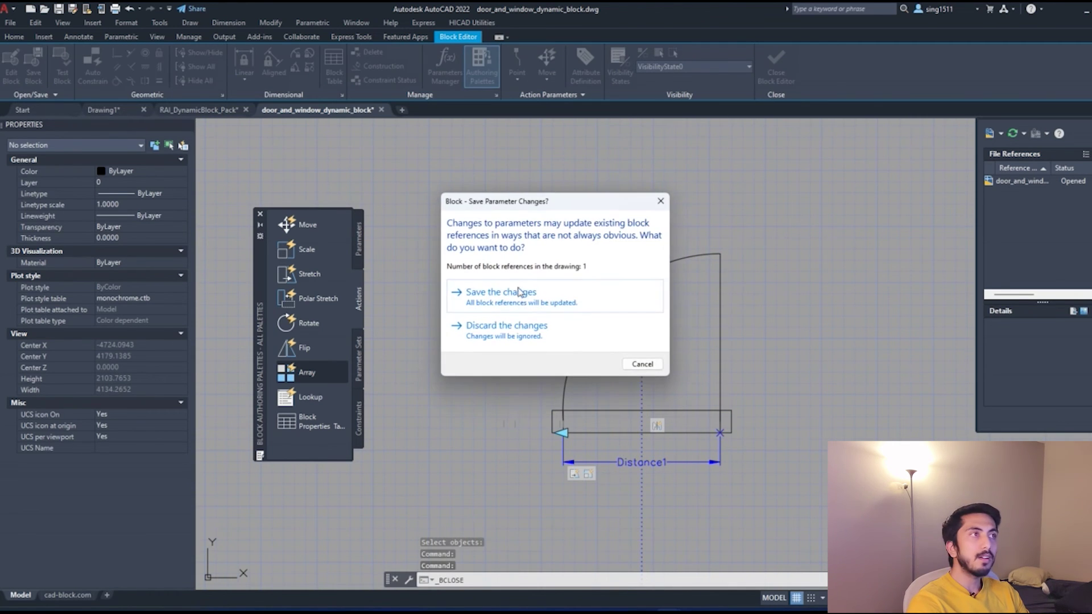
{"action": "left_click", "coordinate": [512, 295]}
Test the flip grip on the door block by mirroring it back and forth, leaving it flipped and deselected
{"action": "left_click", "coordinate": [535, 365]}
{"action": "left_click", "coordinate": [446, 281]}
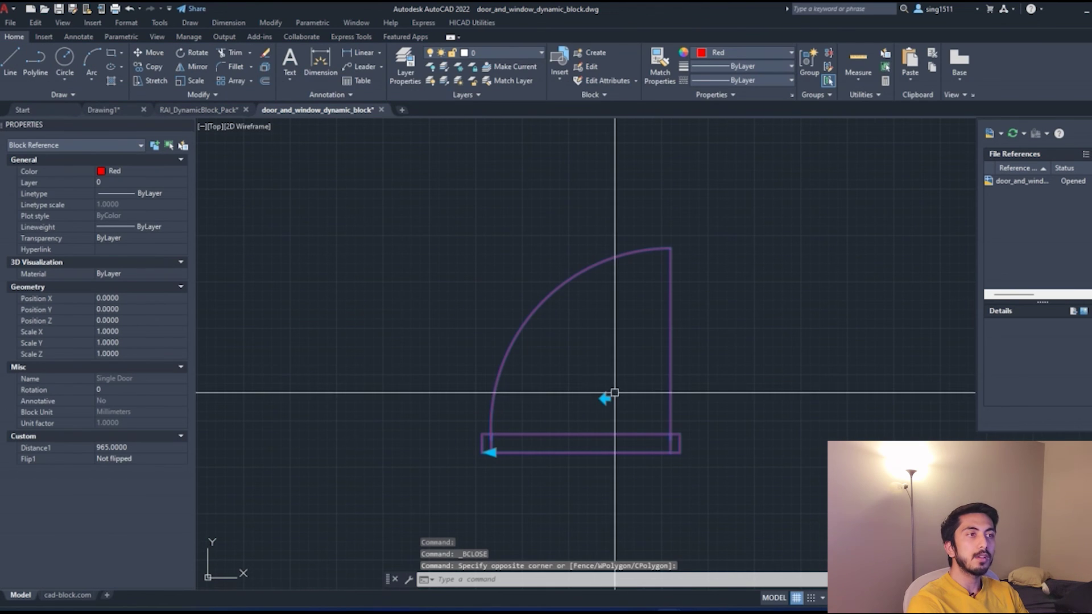
{"action": "left_click", "coordinate": [489, 453]}
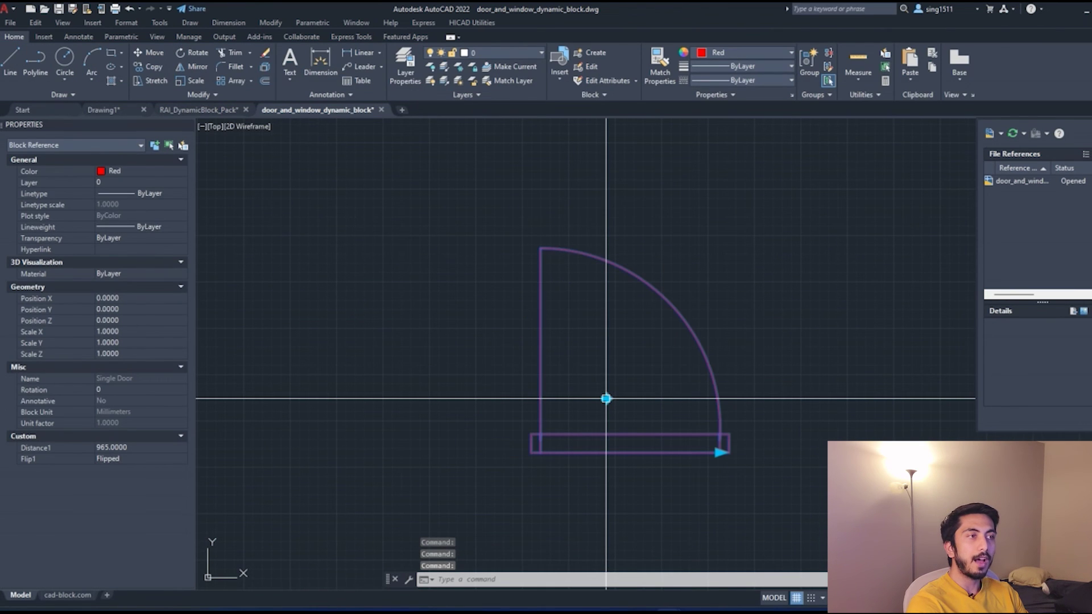
{"action": "key", "text": "ctrl+z"}
{"action": "left_click", "coordinate": [606, 399]}
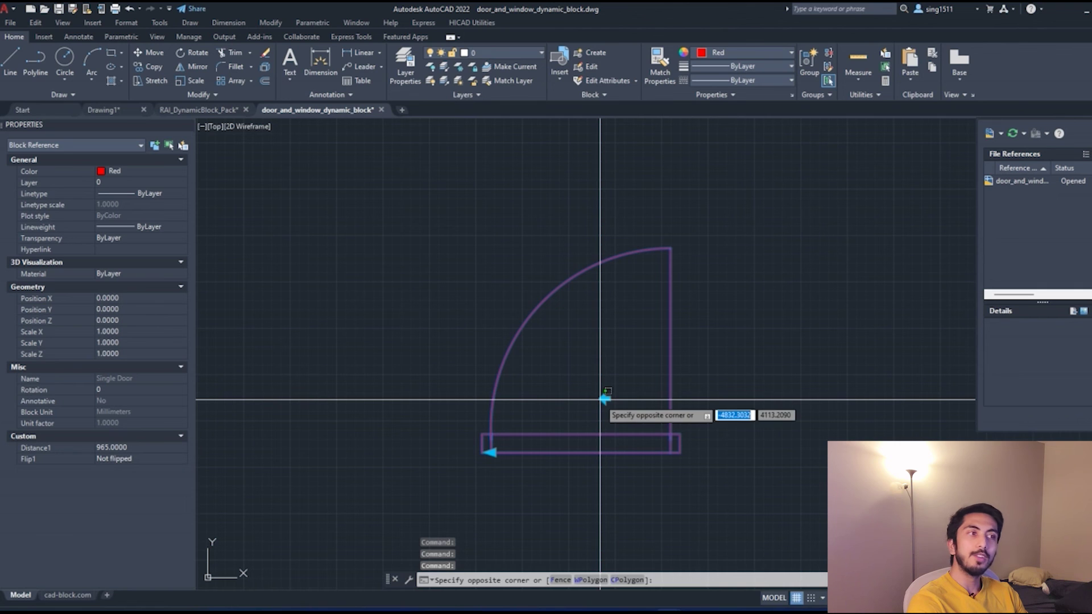
{"action": "left_click", "coordinate": [606, 398]}
{"action": "key", "text": "ctrl+y"}
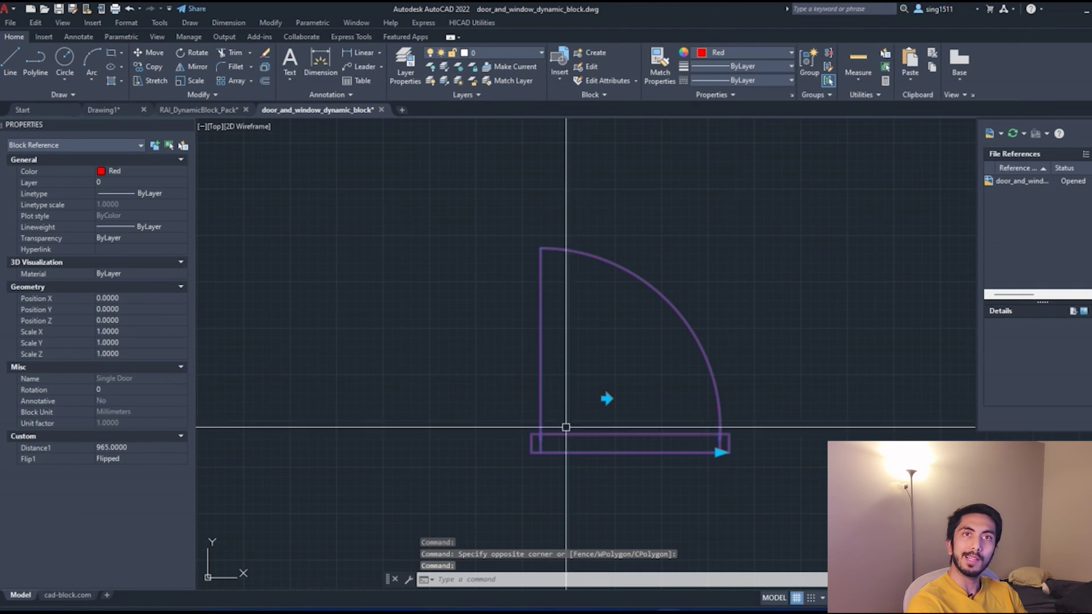
{"action": "left_click", "coordinate": [606, 398]}
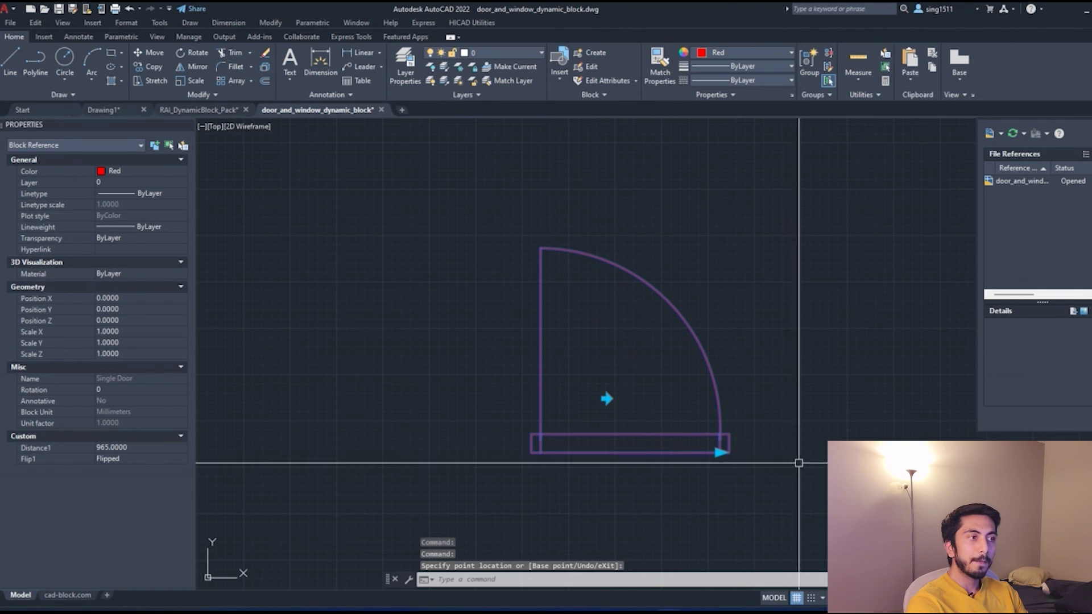
{"action": "key", "text": "Escape"}
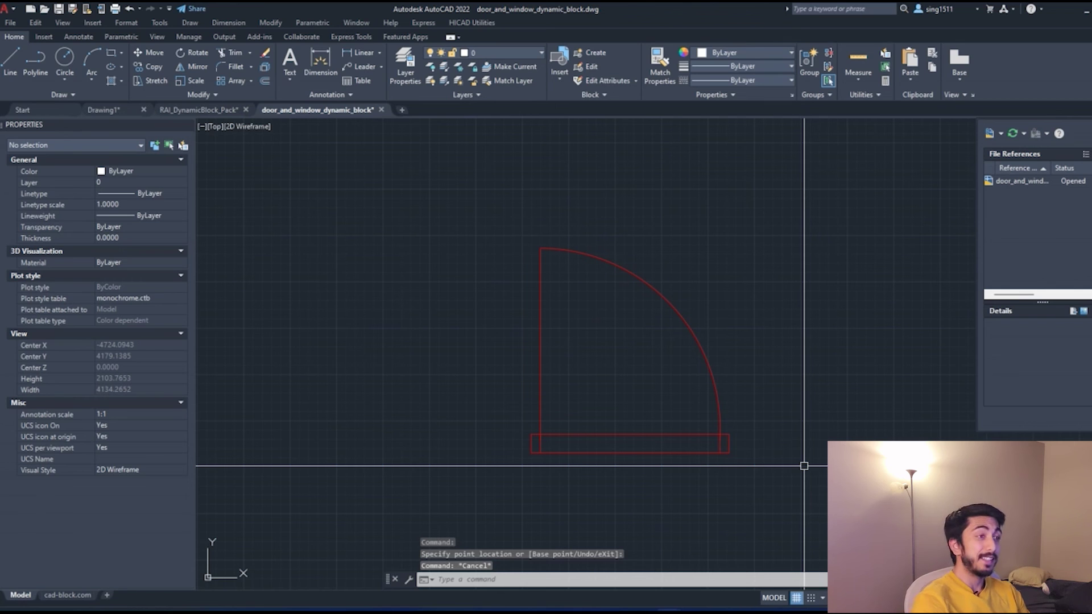